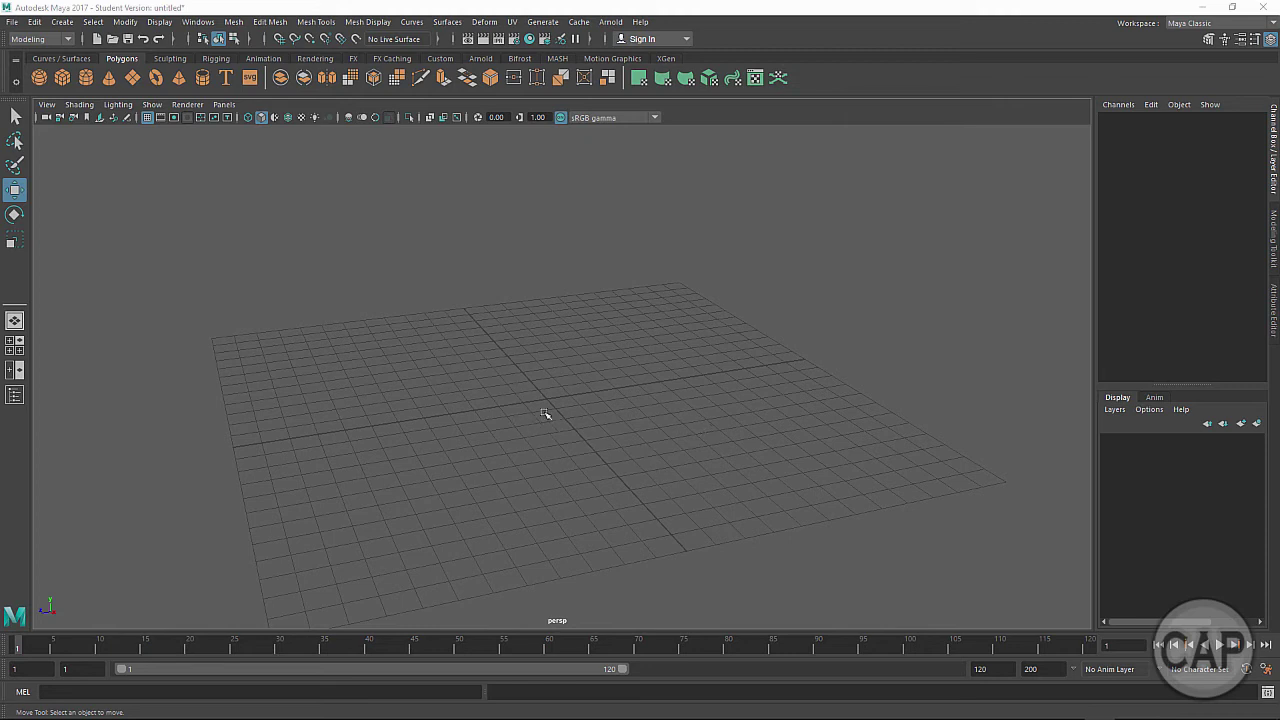
Step: Create a polygon sphere and raise it along Y to about 1.014 so it rests on the grid
{"action": "left_click", "coordinate": [40, 80]}
{"action": "scroll", "coordinate": [551, 483], "scroll_direction": "up", "scroll_amount": 5}
{"action": "middle_click_drag", "start_coordinate": [638, 526], "coordinate": [676, 512], "text": "alt"}
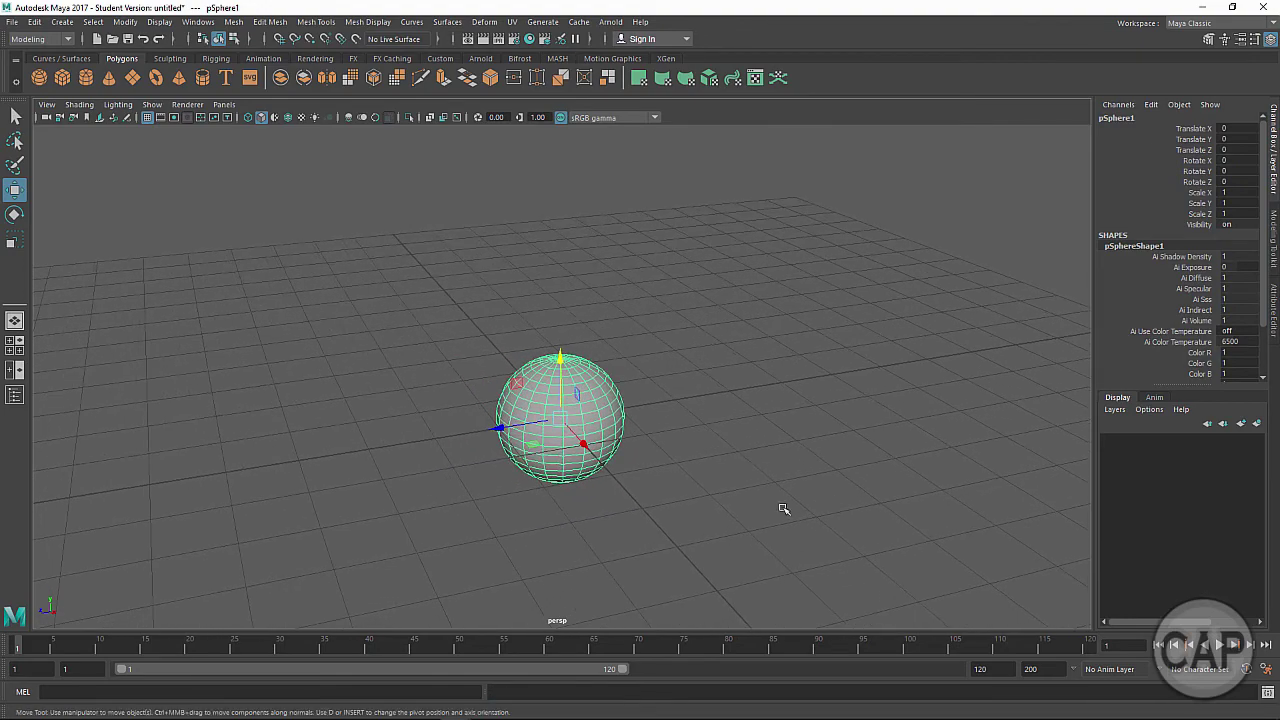
{"action": "right_click_drag", "start_coordinate": [676, 512], "coordinate": [762, 512], "text": "alt"}
{"action": "left_click_drag", "start_coordinate": [738, 507], "coordinate": [740, 485], "text": "alt"}
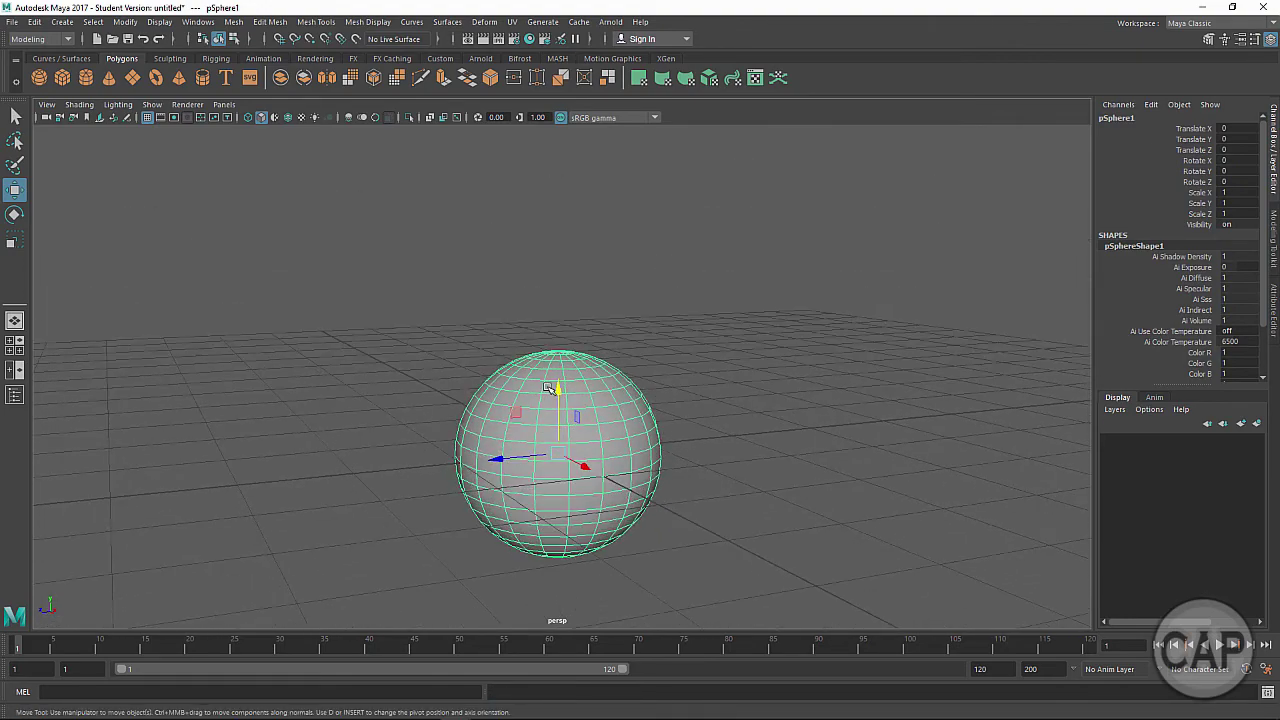
{"action": "left_click_drag", "start_coordinate": [551, 388], "coordinate": [563, 292]}
{"action": "left_click_drag", "start_coordinate": [660, 338], "coordinate": [451, 514], "text": "alt"}
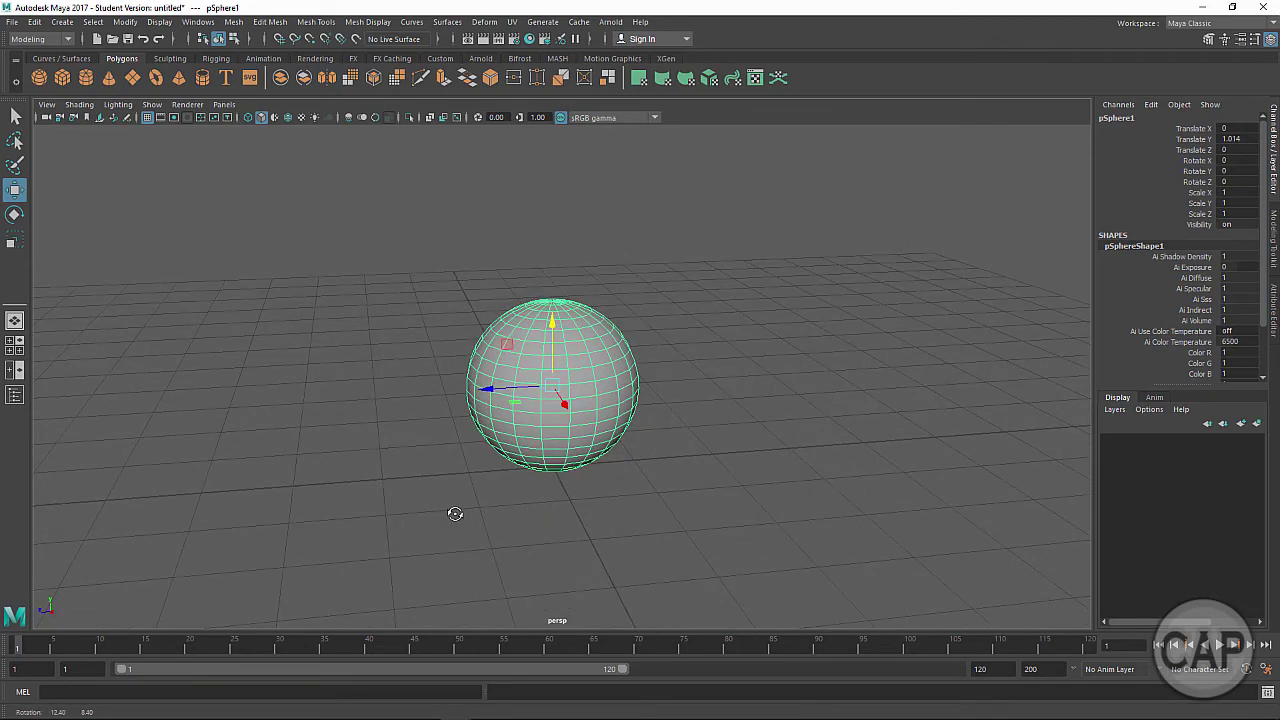
Step: Switch the sphere to vertex component mode
{"action": "right_click", "coordinate": [583, 367]}
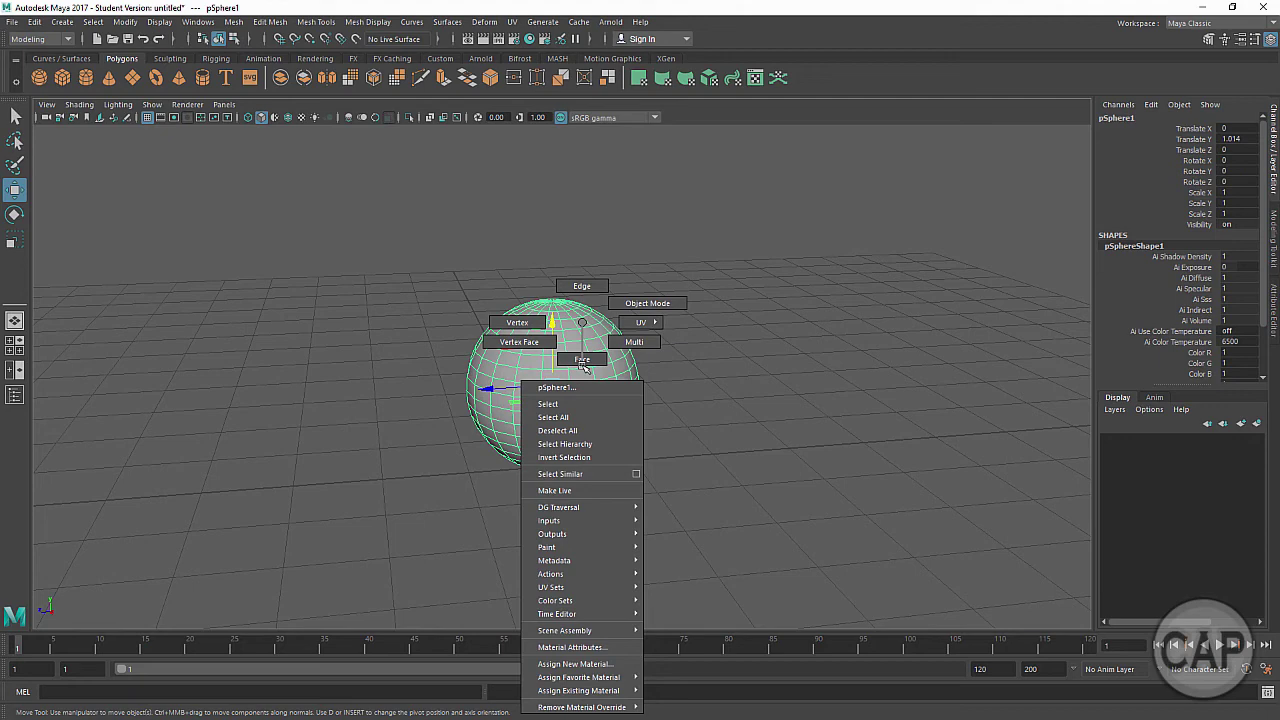
{"action": "right_click_drag", "start_coordinate": [583, 367], "coordinate": [517, 322]}
{"action": "scroll", "coordinate": [713, 394], "scroll_direction": "up", "scroll_amount": 3}
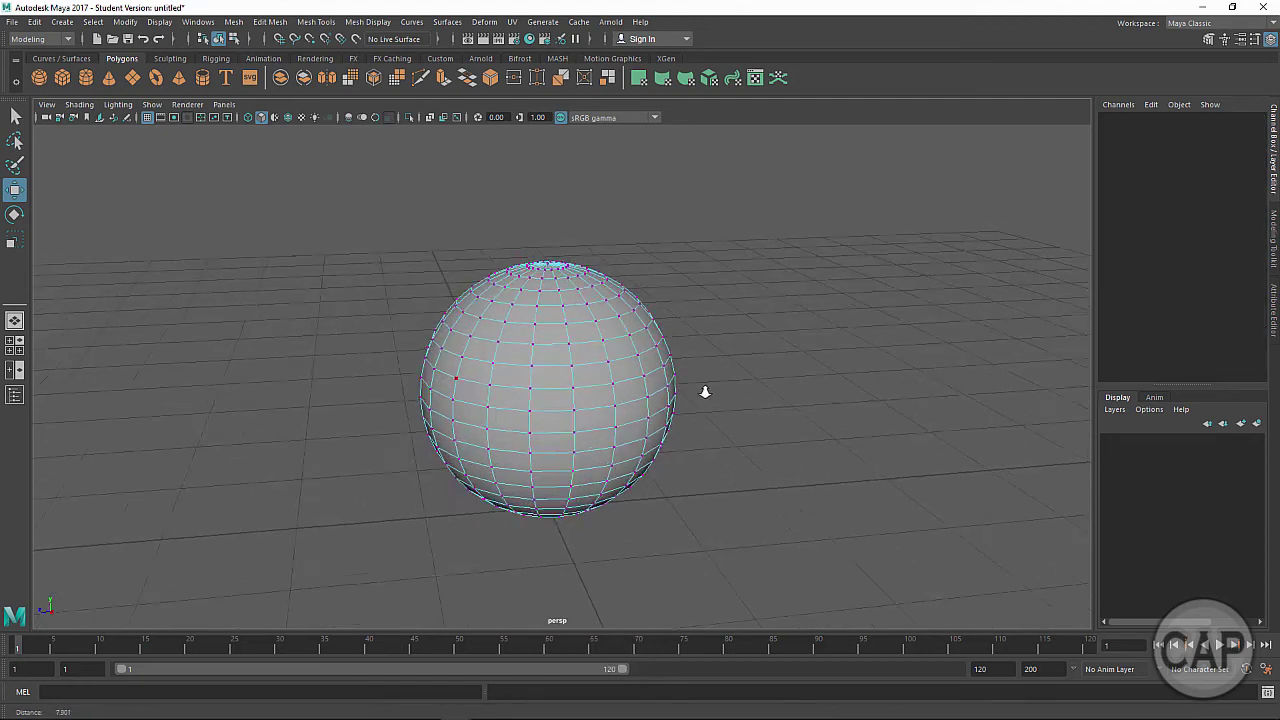
{"action": "right_click_drag", "start_coordinate": [713, 394], "coordinate": [736, 394], "text": "alt"}
{"action": "left_click_drag", "start_coordinate": [540, 408], "coordinate": [543, 386], "text": "alt"}
{"action": "middle_click_drag", "start_coordinate": [543, 386], "coordinate": [520, 443], "text": "alt"}
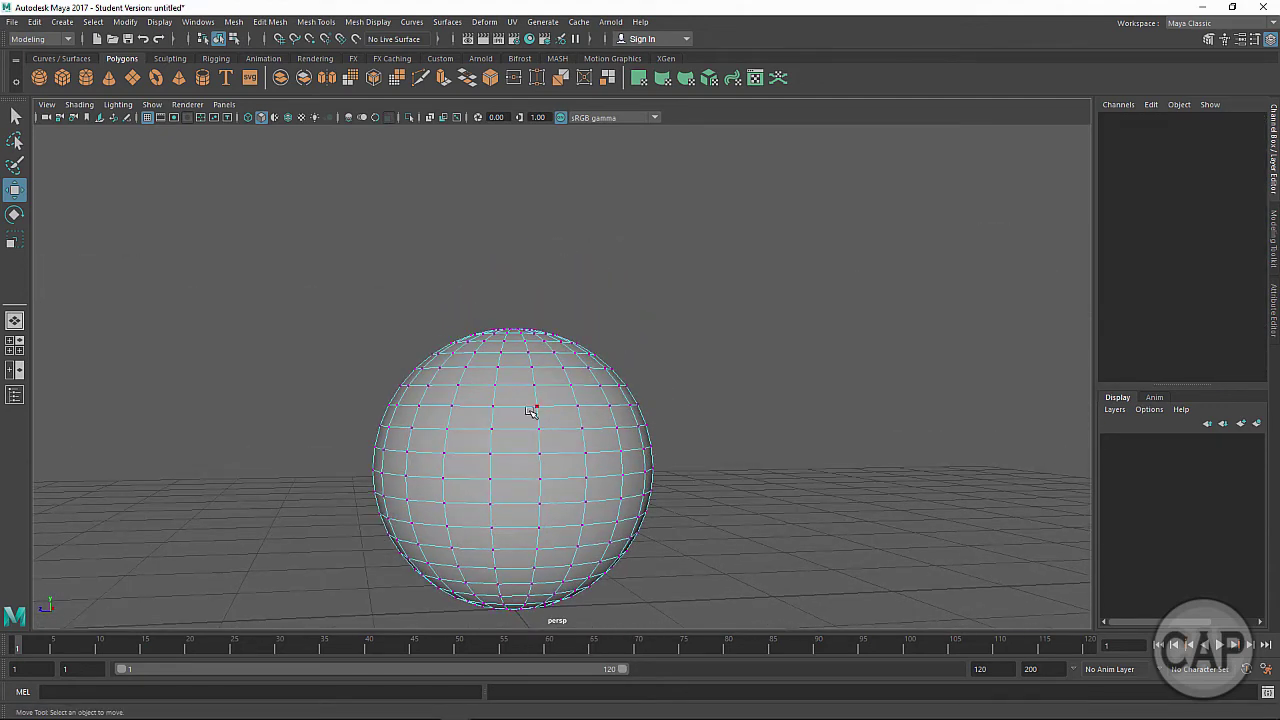
Step: Select individual vertices one at a time across the upper front of the sphere
{"action": "left_click", "coordinate": [538, 429]}
{"action": "left_click", "coordinate": [582, 428]}
{"action": "left_click", "coordinate": [573, 406]}
{"action": "left_click", "coordinate": [590, 431]}
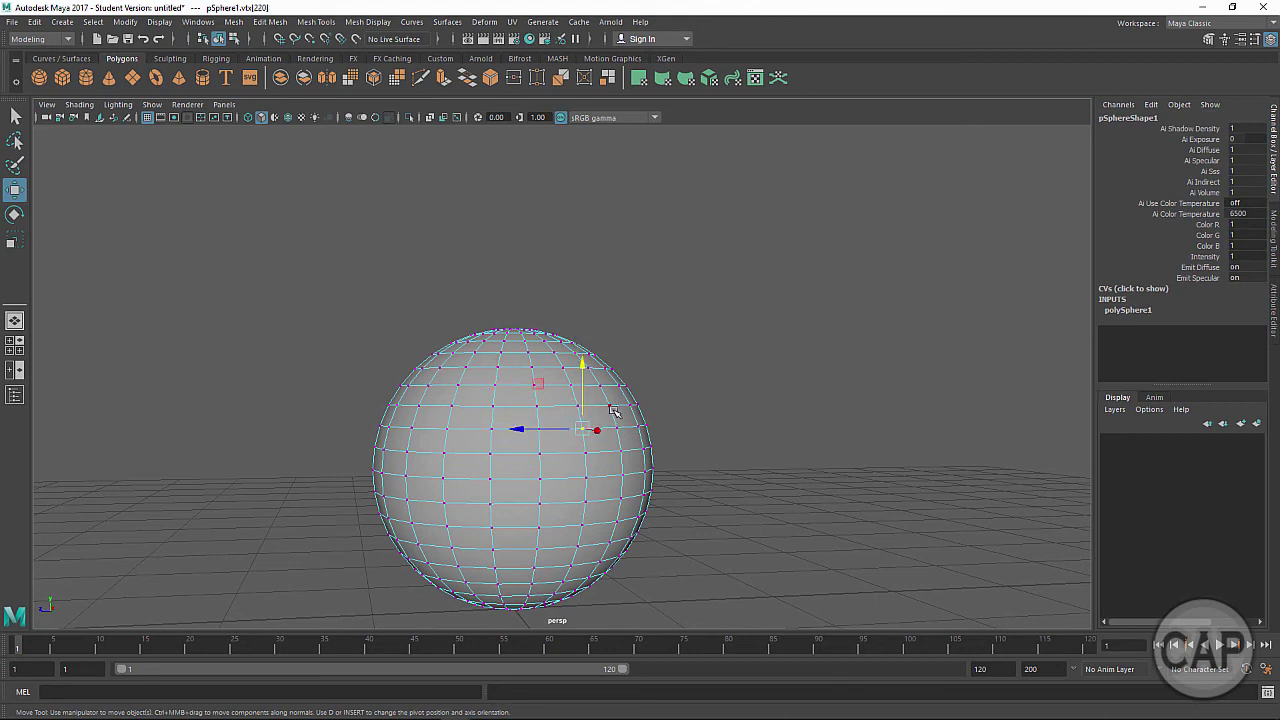
{"action": "left_click", "coordinate": [611, 407]}
{"action": "left_click", "coordinate": [619, 431]}
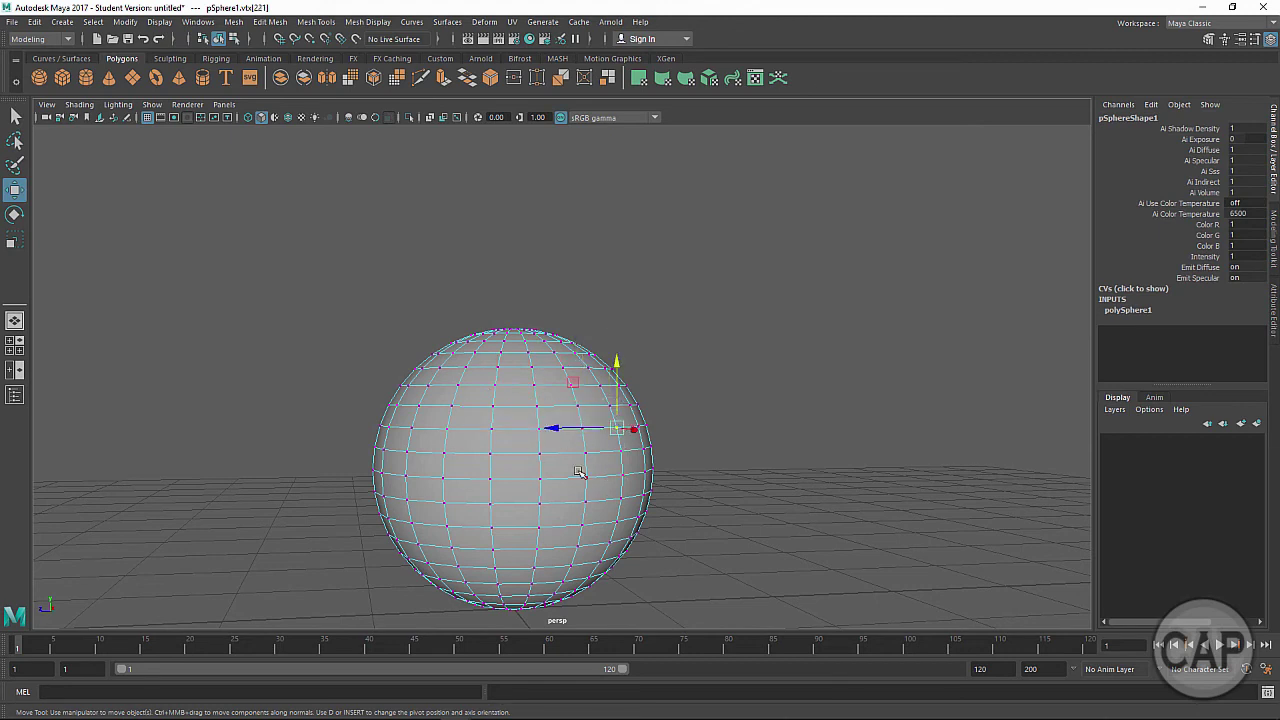
{"action": "left_click_drag", "start_coordinate": [571, 466], "coordinate": [568, 490], "text": "alt"}
{"action": "mouse_move", "coordinate": [484, 486]}
{"action": "left_mouse_down", "text": "alt"}
{"action": "mouse_move", "coordinate": [503, 486]}
{"action": "mouse_move", "coordinate": [476, 471]}
{"action": "left_mouse_up", "text": "alt"}
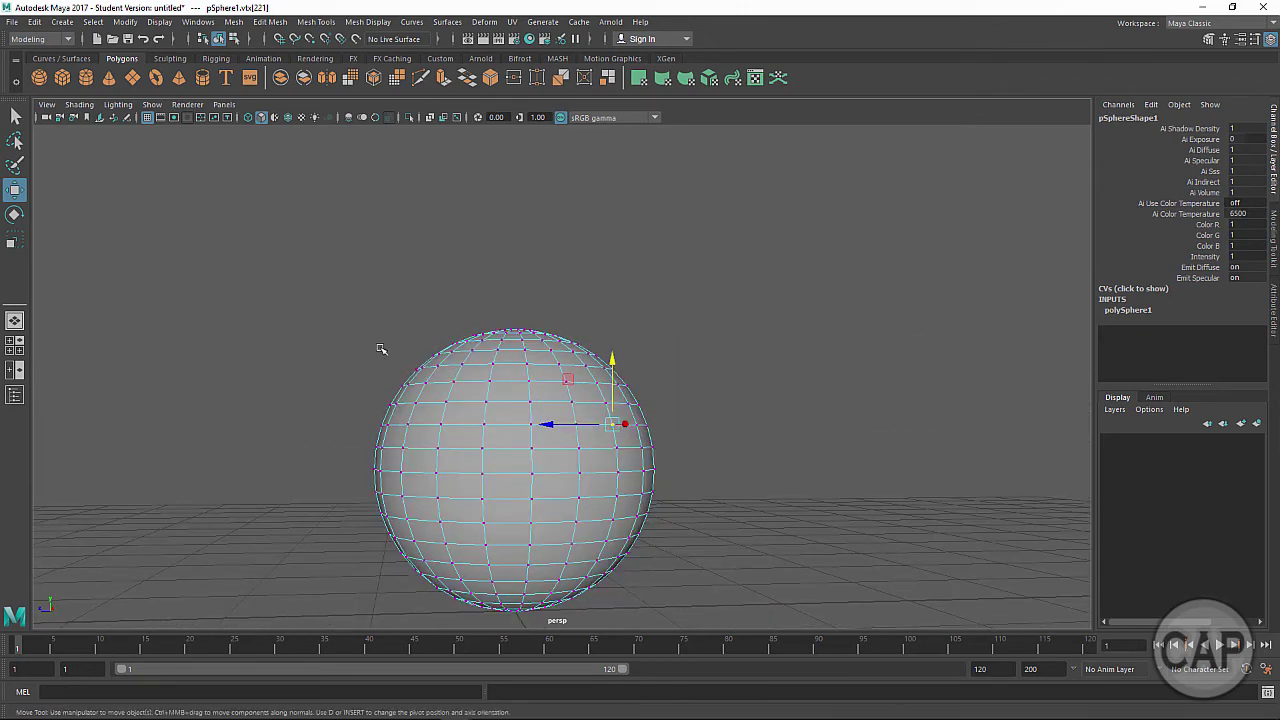
{"action": "left_click_drag", "start_coordinate": [432, 400], "coordinate": [470, 412], "text": "alt"}
{"action": "right_click_drag", "start_coordinate": [846, 464], "coordinate": [590, 458], "text": "alt"}
{"action": "left_click_drag", "start_coordinate": [452, 400], "coordinate": [477, 429], "text": "alt"}
{"action": "right_click_drag", "start_coordinate": [477, 429], "coordinate": [484, 411], "text": "alt"}
{"action": "left_click_drag", "start_coordinate": [485, 434], "coordinate": [460, 446], "text": "alt"}
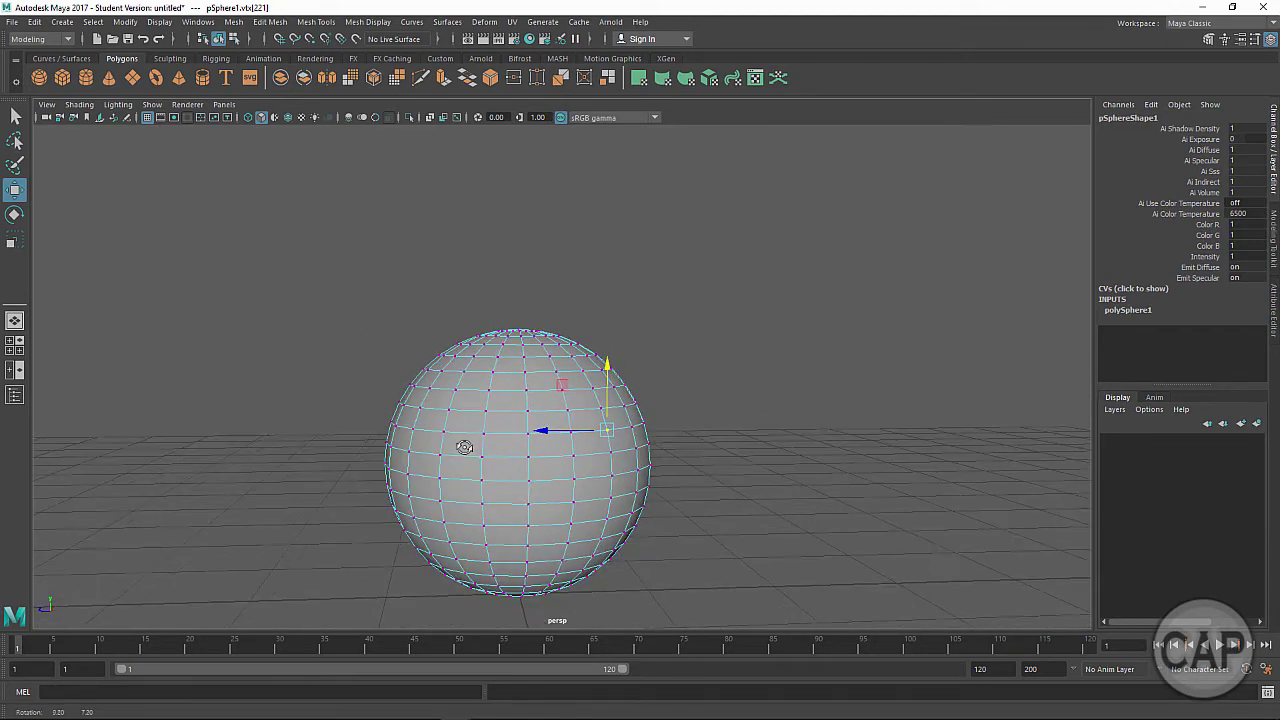
{"action": "left_click", "coordinate": [522, 410]}
{"action": "left_click", "coordinate": [482, 433]}
{"action": "left_click", "coordinate": [524, 437]}
{"action": "left_click", "coordinate": [568, 433]}
Step: Build a multiple selection by adding neighbouring vertices in adjacent columns on the sphere's front
{"action": "left_click", "coordinate": [571, 456]}
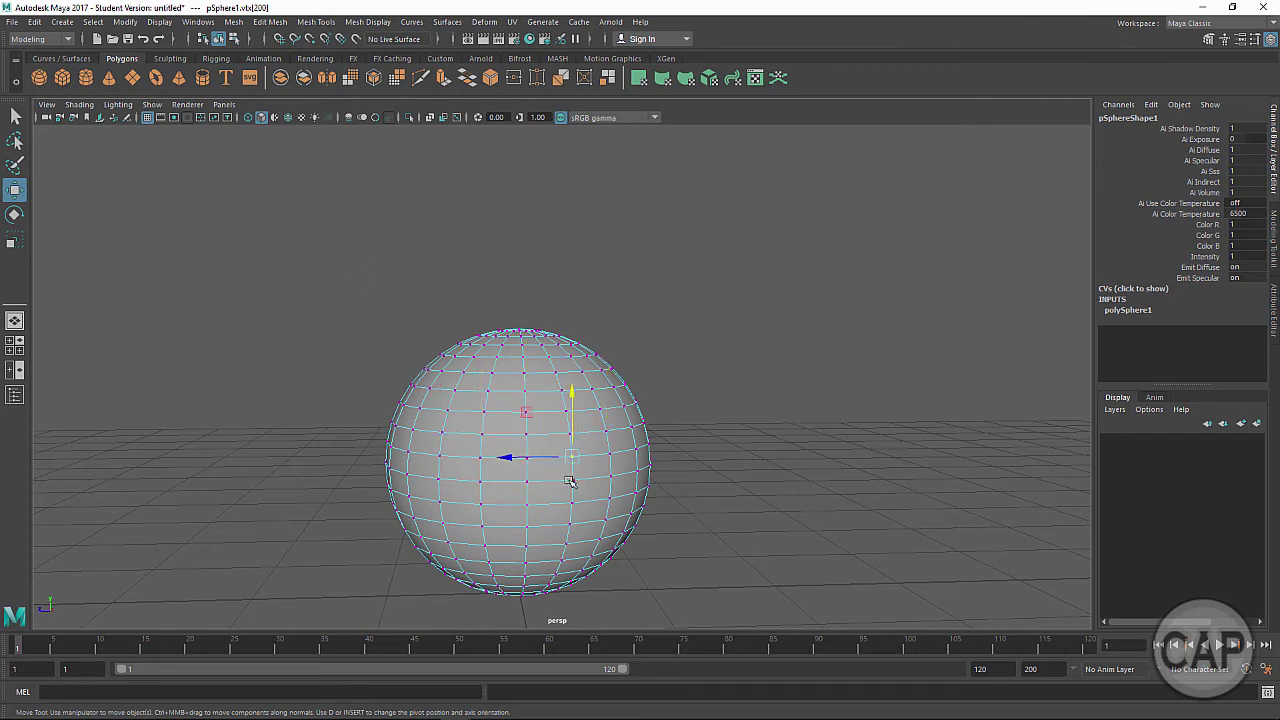
{"action": "left_click", "coordinate": [574, 477]}
{"action": "left_click", "coordinate": [572, 503], "text": "shift"}
{"action": "left_click", "coordinate": [571, 524], "text": "shift"}
{"action": "left_click", "coordinate": [606, 520], "text": "shift"}
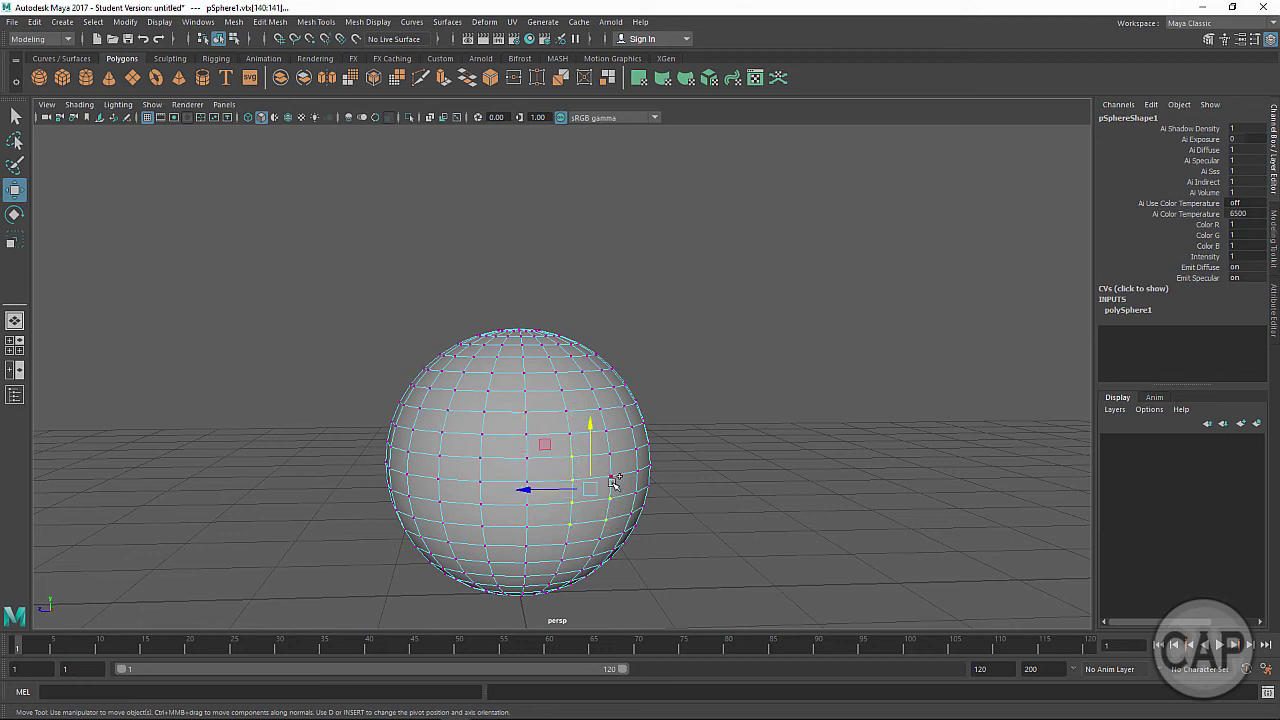
{"action": "left_click", "coordinate": [609, 431], "text": "shift"}
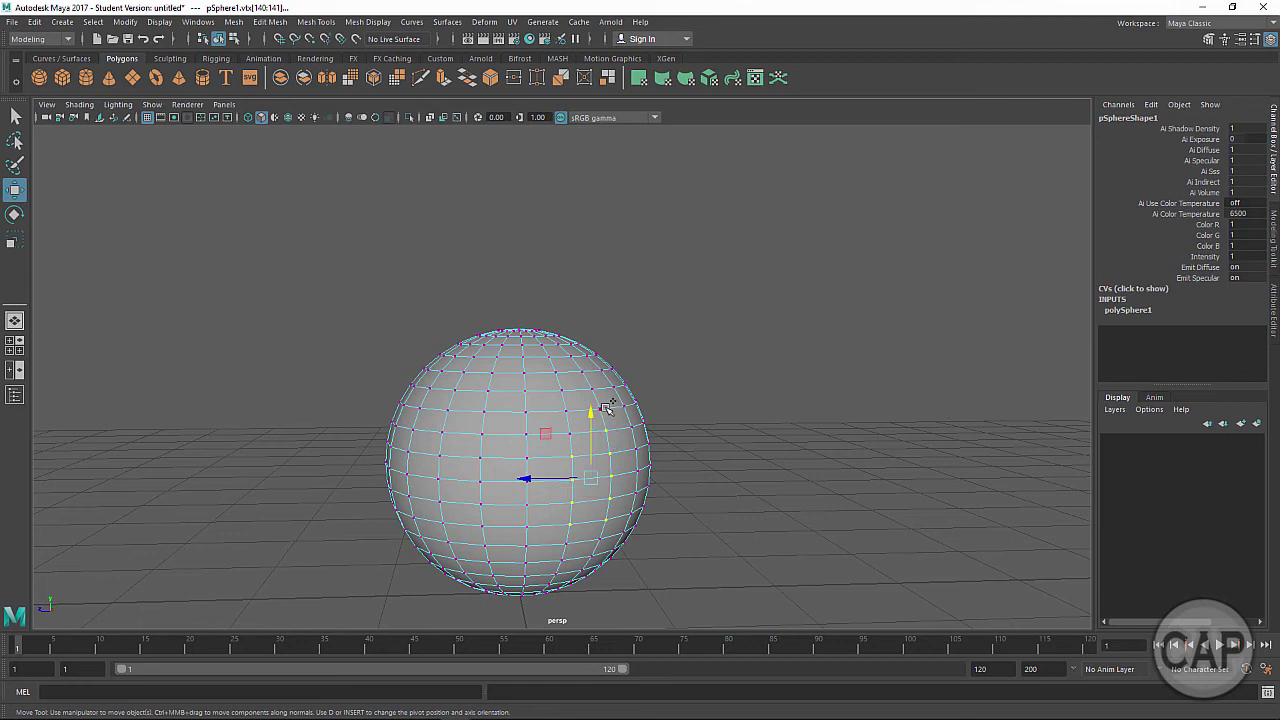
{"action": "left_click", "coordinate": [601, 409], "text": "shift"}
{"action": "left_click", "coordinate": [570, 433], "text": "shift"}
{"action": "left_click", "coordinate": [565, 409], "text": "shift"}
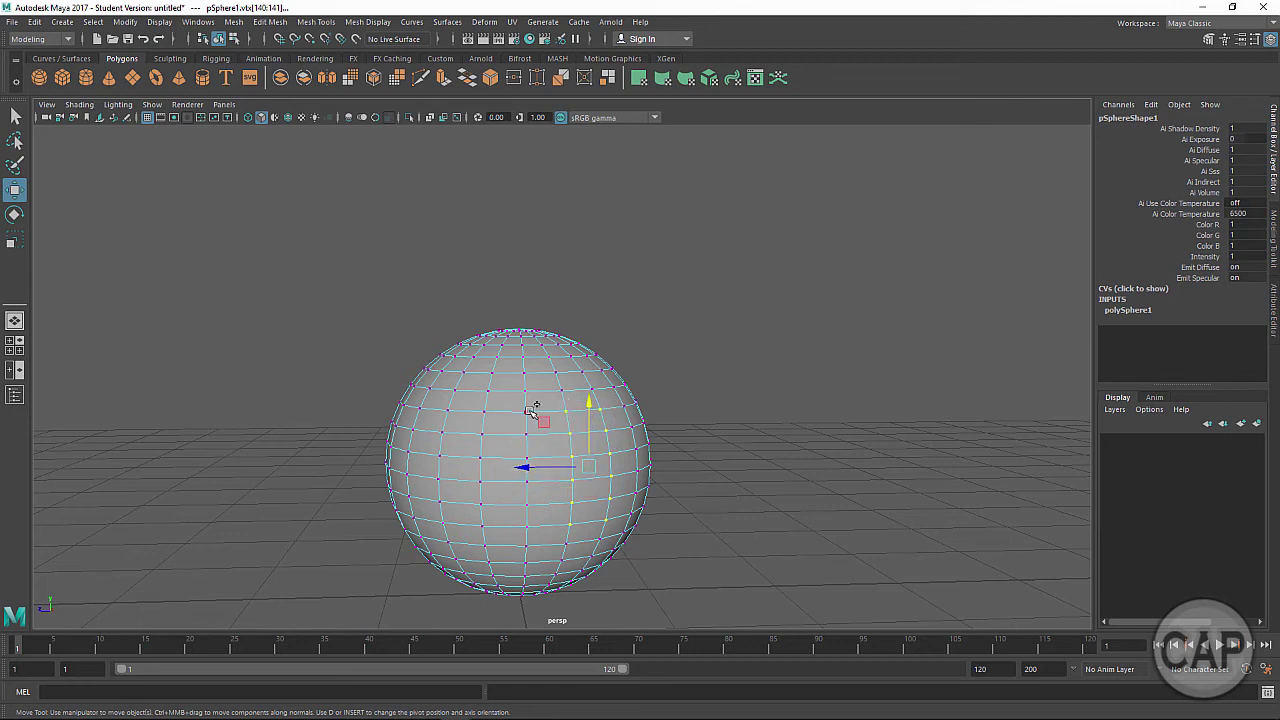
{"action": "left_click", "coordinate": [526, 431], "text": "shift"}
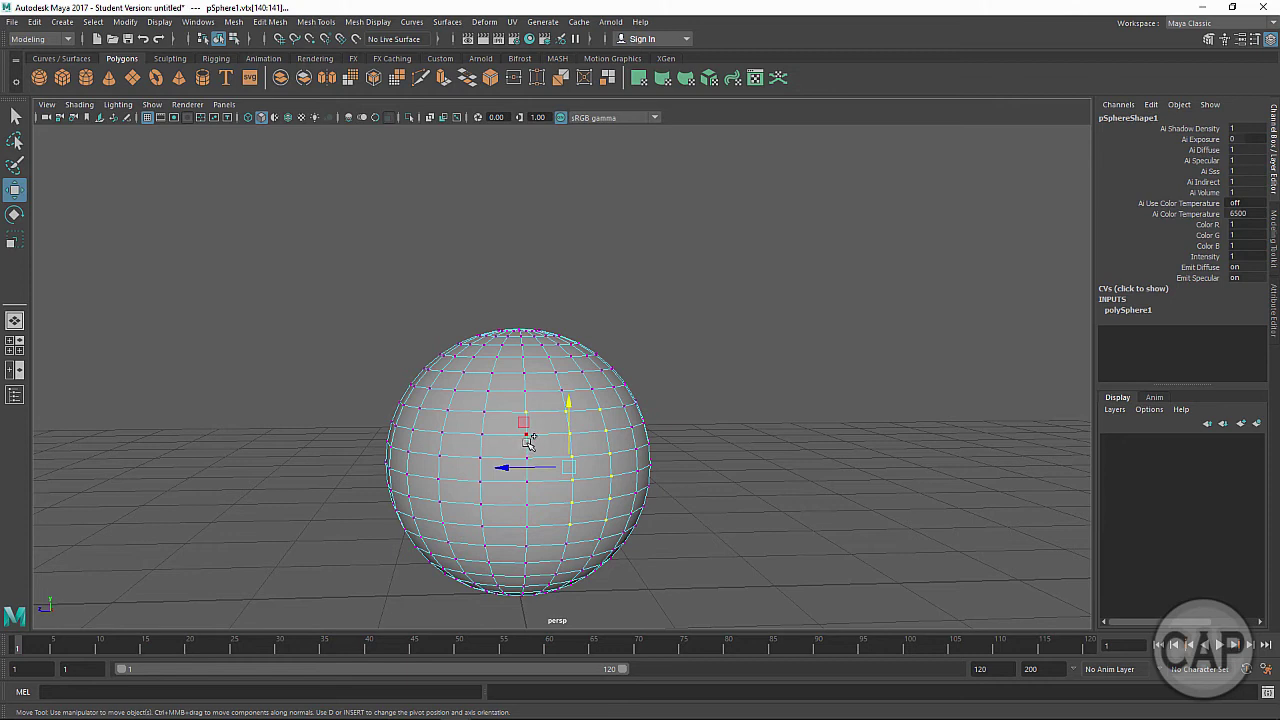
Step: Remove single vertices from the multiple selection, and clear the remaining selection
{"action": "left_click", "coordinate": [484, 452], "text": "shift"}
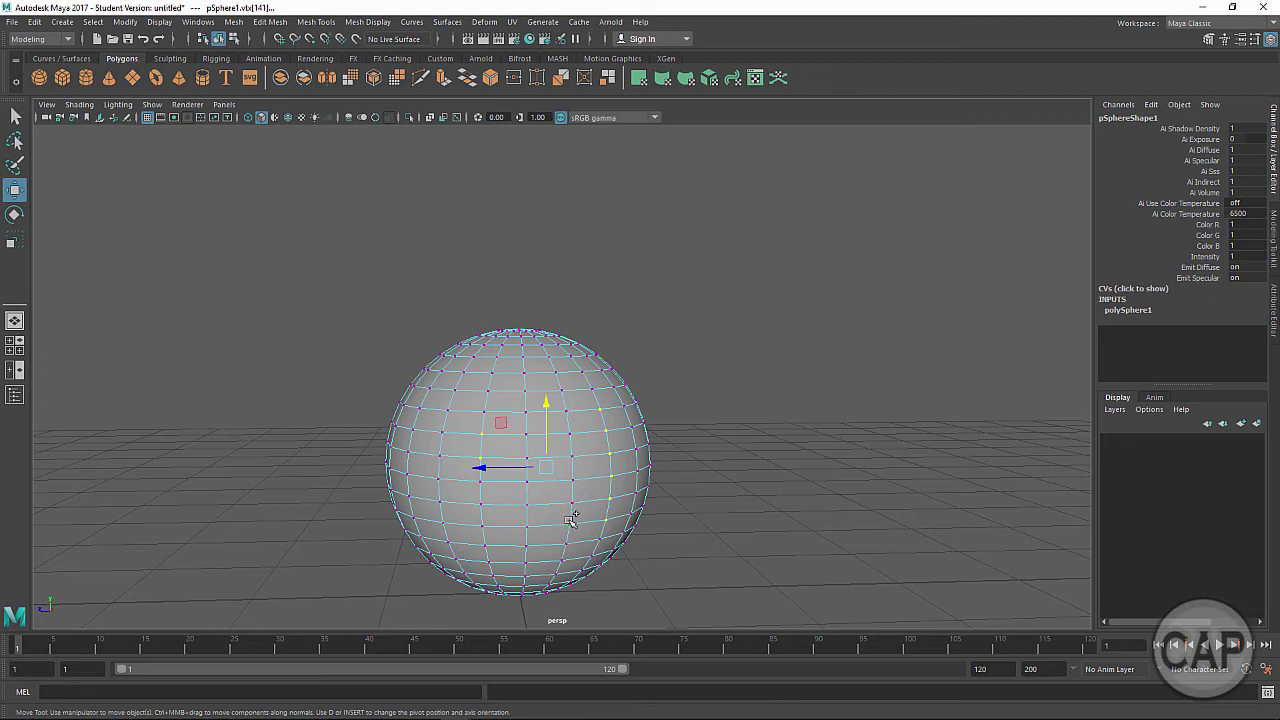
{"action": "left_click", "coordinate": [568, 516], "text": "shift"}
{"action": "left_click", "coordinate": [708, 336]}
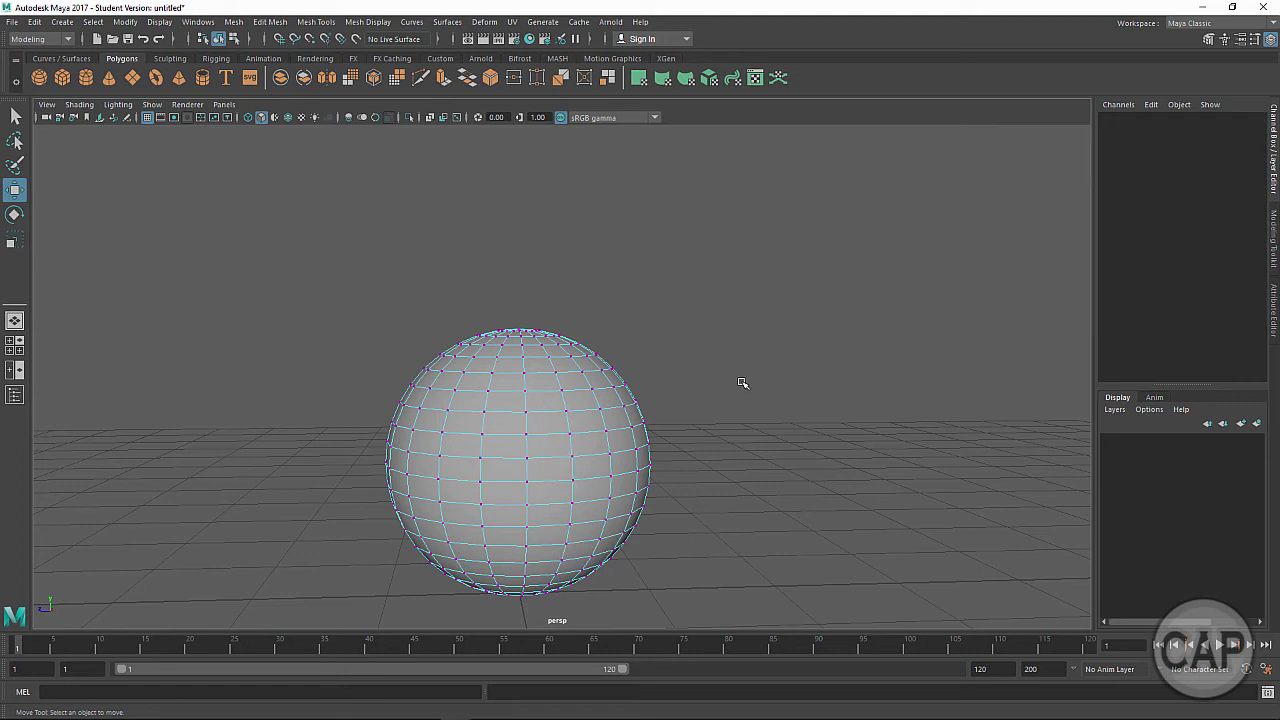
Step: Try marquee selections of different sizes over the upper part of the sphere's vertices
{"action": "left_click_drag", "start_coordinate": [346, 242], "coordinate": [650, 384]}
{"action": "mouse_move", "coordinate": [304, 262]}
{"action": "left_mouse_down"}
{"action": "mouse_move", "coordinate": [308, 290]}
{"action": "mouse_move", "coordinate": [684, 432]}
{"action": "mouse_move", "coordinate": [597, 466]}
{"action": "mouse_move", "coordinate": [545, 456]}
{"action": "left_mouse_up"}
{"action": "left_click_drag", "start_coordinate": [377, 301], "coordinate": [734, 440]}
{"action": "left_click_drag", "start_coordinate": [600, 465], "coordinate": [763, 457], "text": "alt"}
{"action": "left_click_drag", "start_coordinate": [592, 434], "coordinate": [617, 431], "text": "alt"}
Step: Marquee-select the sphere's top vertex rows and deselect those around the pole, keeping three rings selected
{"action": "left_click_drag", "start_coordinate": [382, 278], "coordinate": [682, 380]}
{"action": "left_click_drag", "start_coordinate": [849, 425], "coordinate": [560, 445], "text": "alt"}
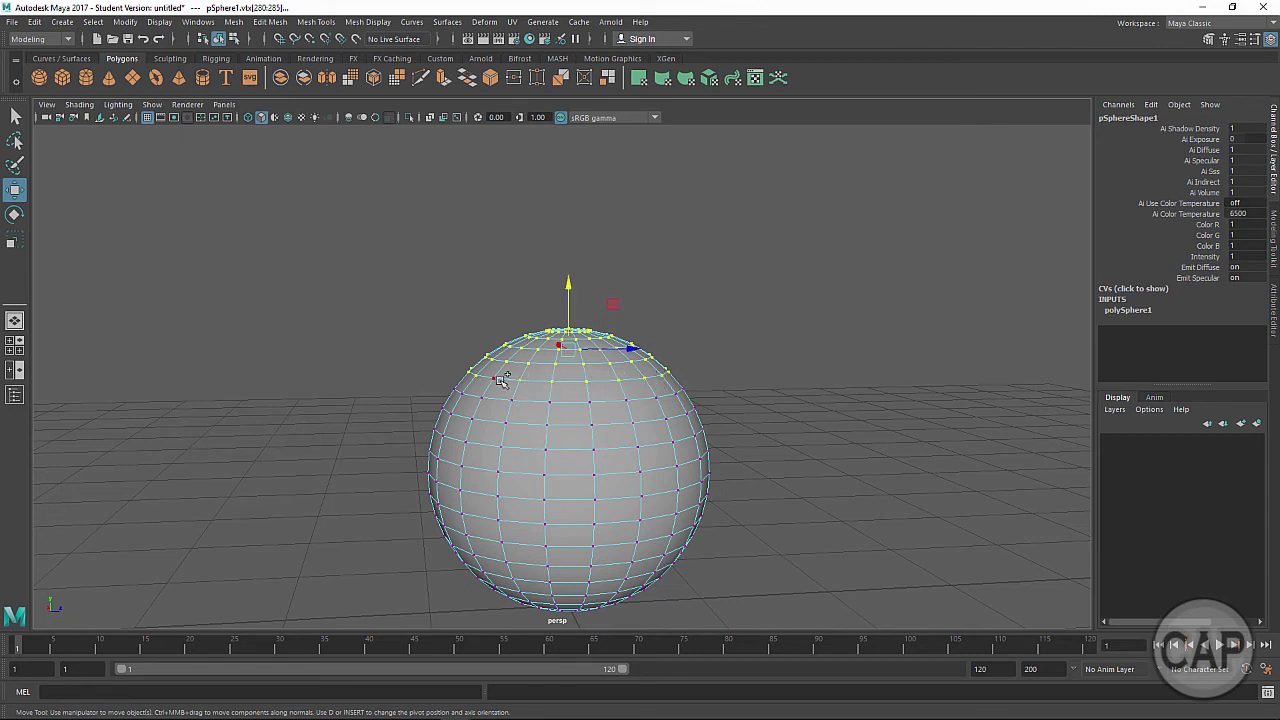
{"action": "left_click_drag", "start_coordinate": [537, 445], "coordinate": [538, 436], "text": "alt"}
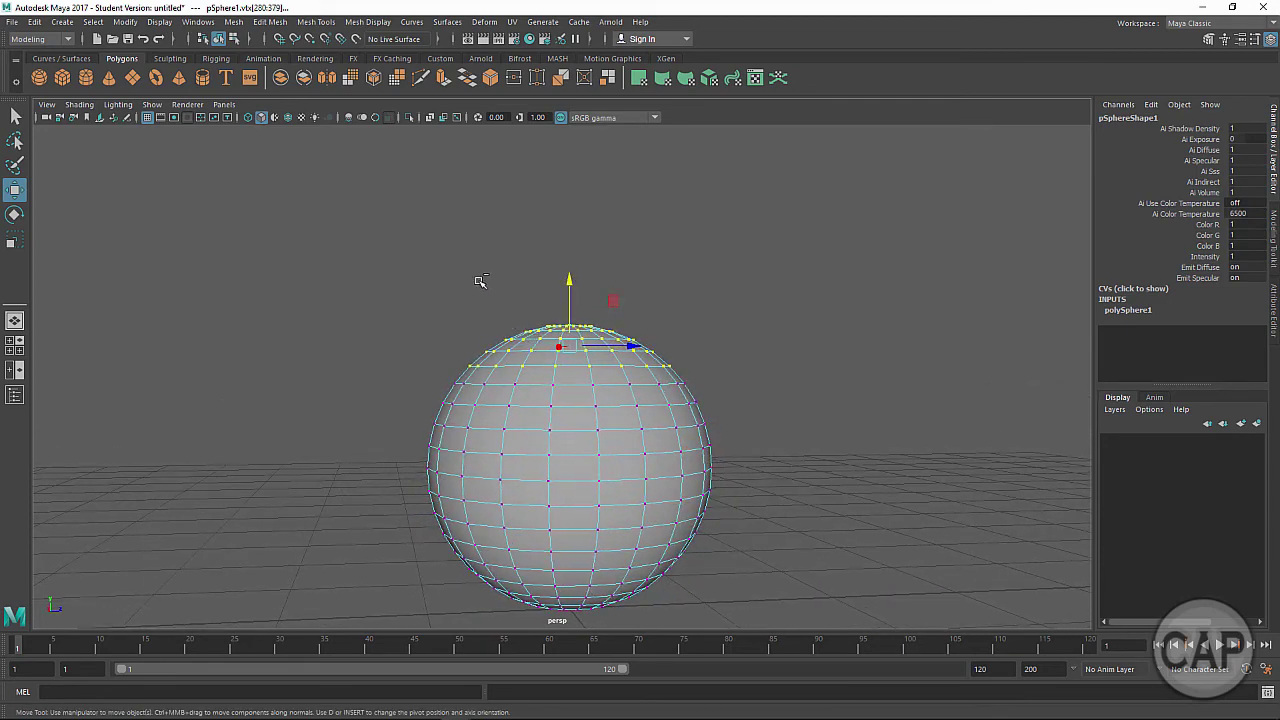
{"action": "left_click_drag", "start_coordinate": [478, 280], "coordinate": [626, 334]}
{"action": "left_click_drag", "start_coordinate": [602, 430], "coordinate": [593, 455], "text": "alt"}
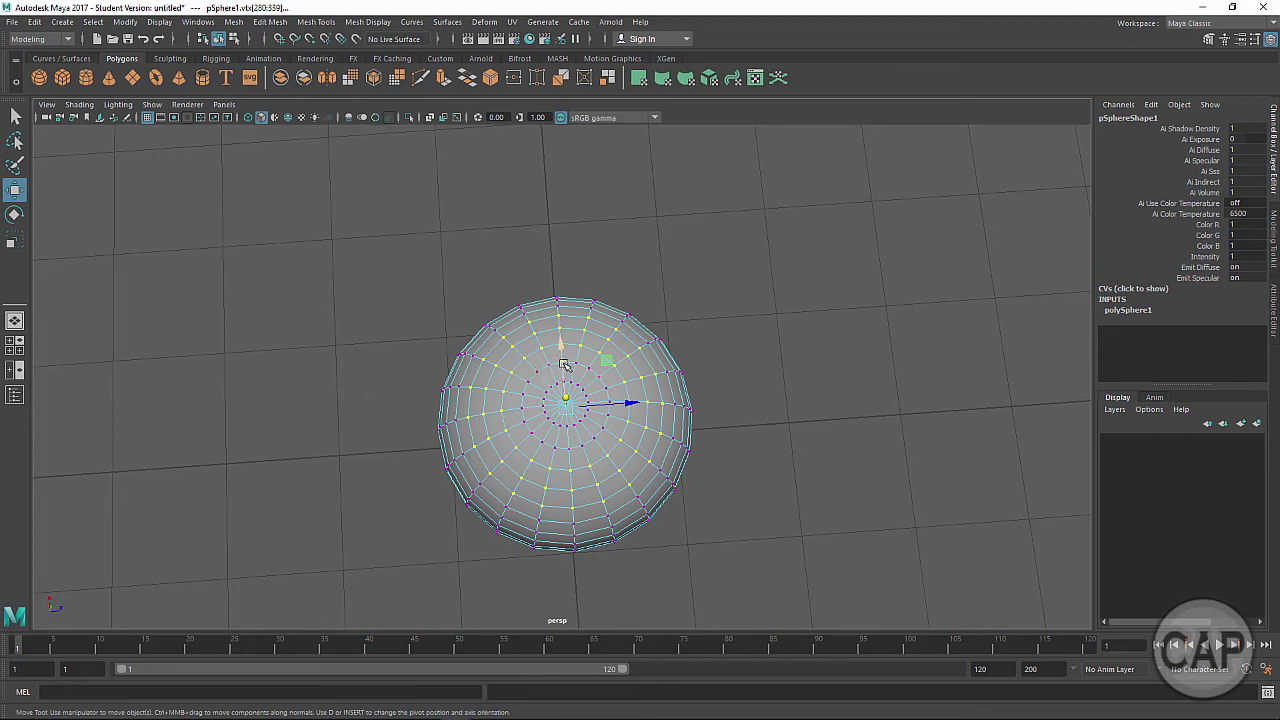
{"action": "left_click", "coordinate": [566, 363]}
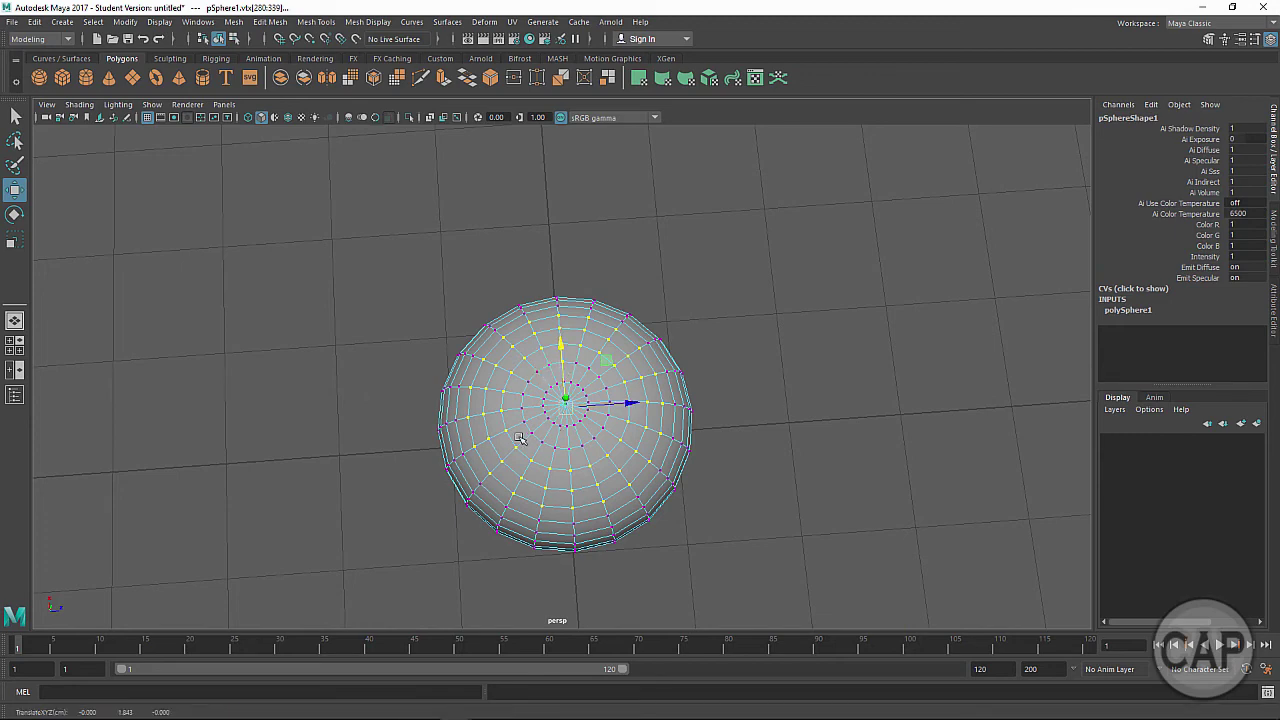
{"action": "left_click_drag", "start_coordinate": [519, 439], "coordinate": [567, 356], "text": "alt"}
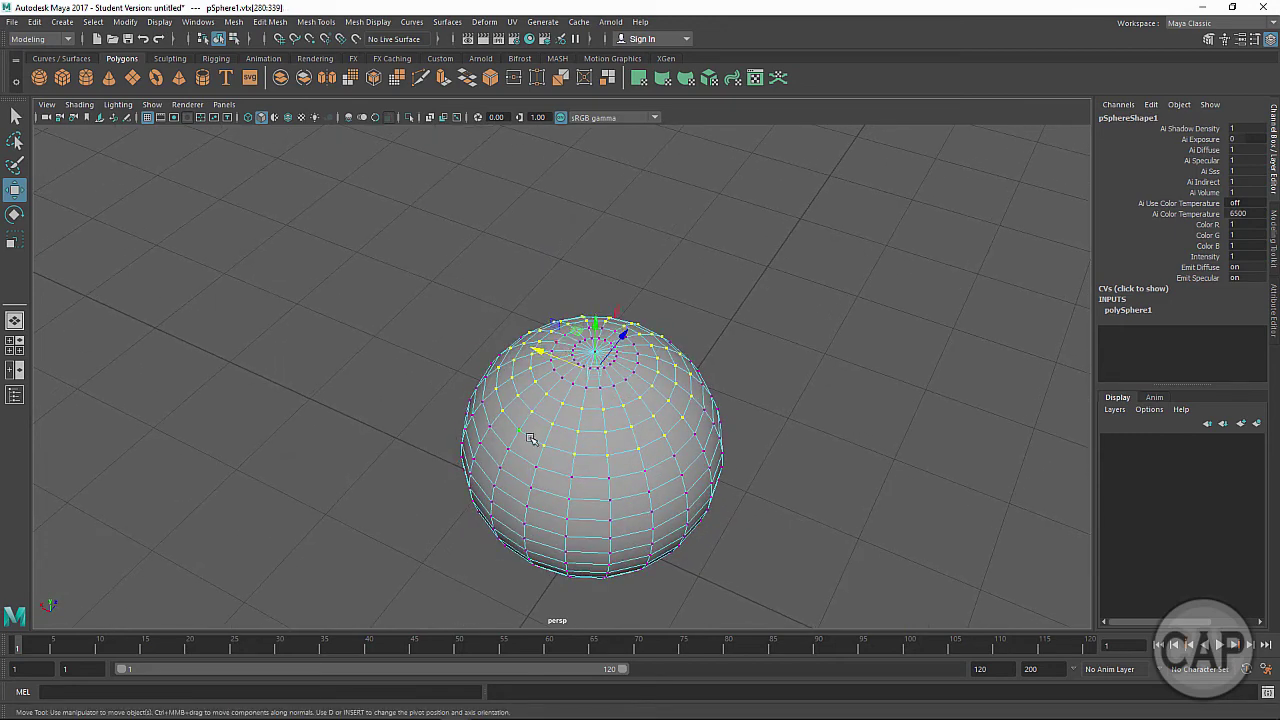
{"action": "left_click_drag", "start_coordinate": [530, 438], "coordinate": [580, 397], "text": "alt"}
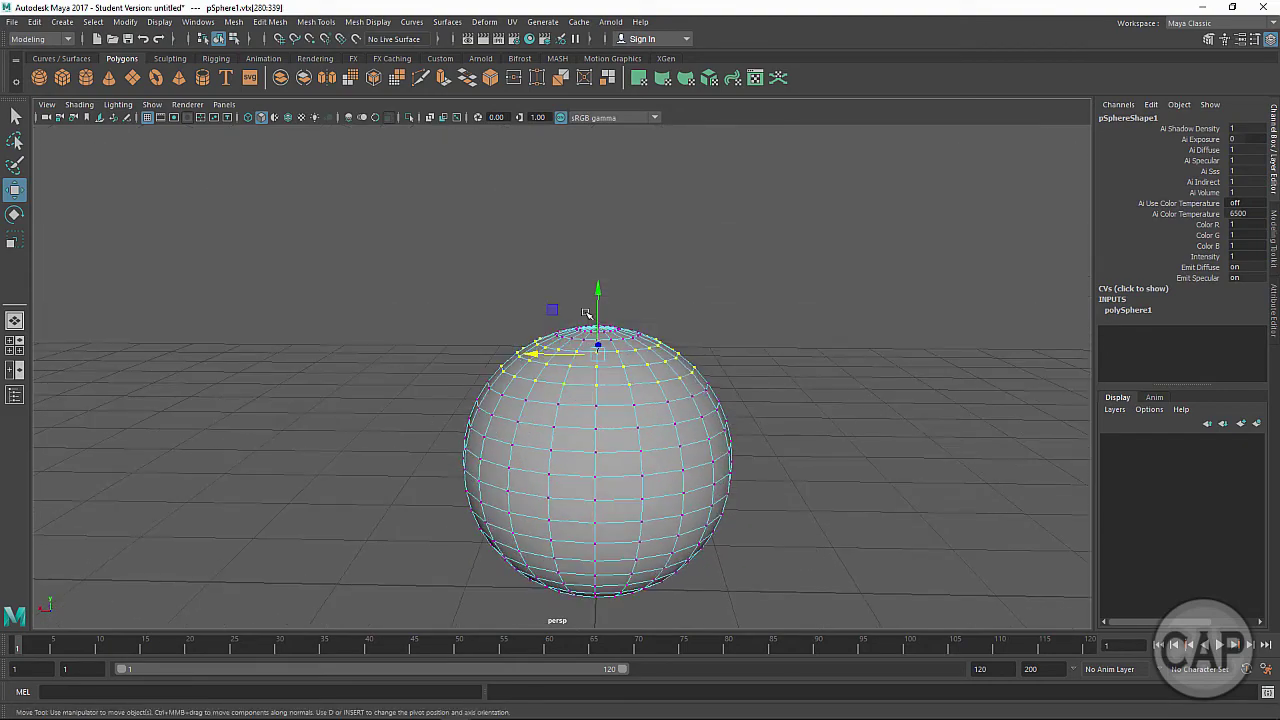
Step: Scale the three selected vertex rings uniformly outward to form an overhanging rim on the sphere
{"action": "key", "text": "r"}
{"action": "left_click_drag", "start_coordinate": [608, 420], "coordinate": [534, 420], "text": "alt"}
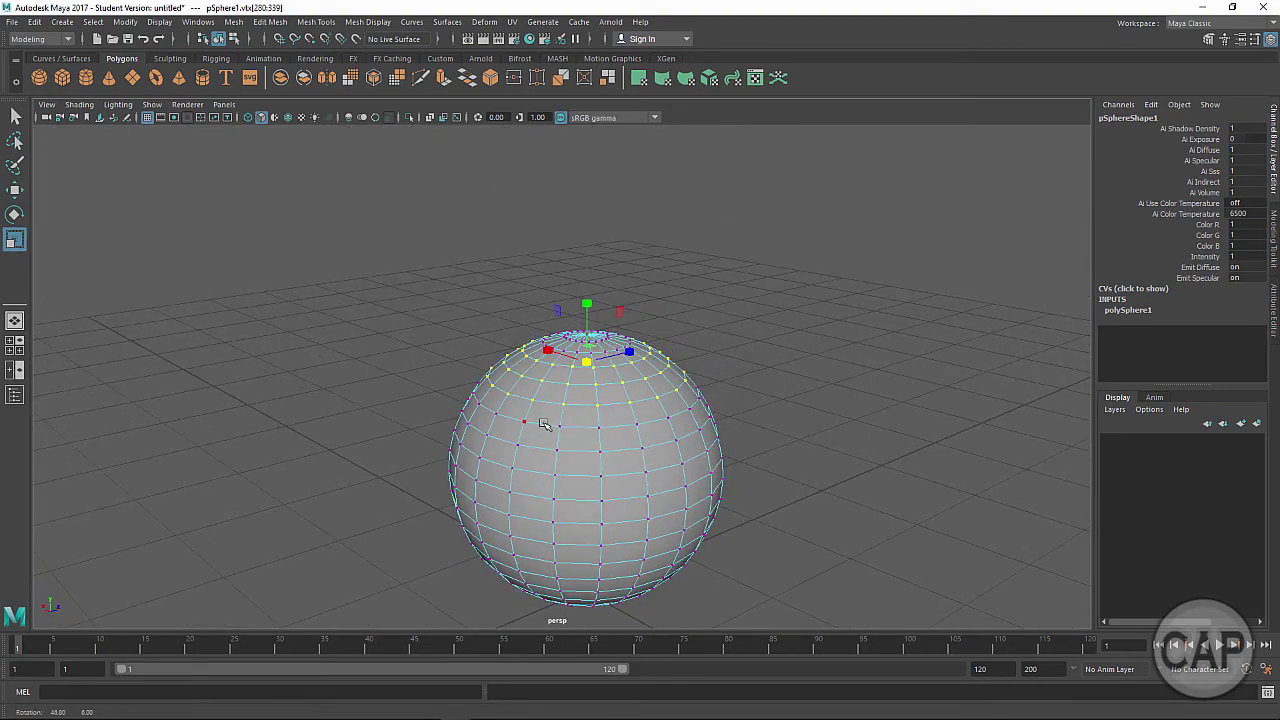
{"action": "left_click_drag", "start_coordinate": [587, 363], "coordinate": [280, 428]}
{"action": "middle_click_drag", "start_coordinate": [537, 443], "coordinate": [520, 506], "text": "alt"}
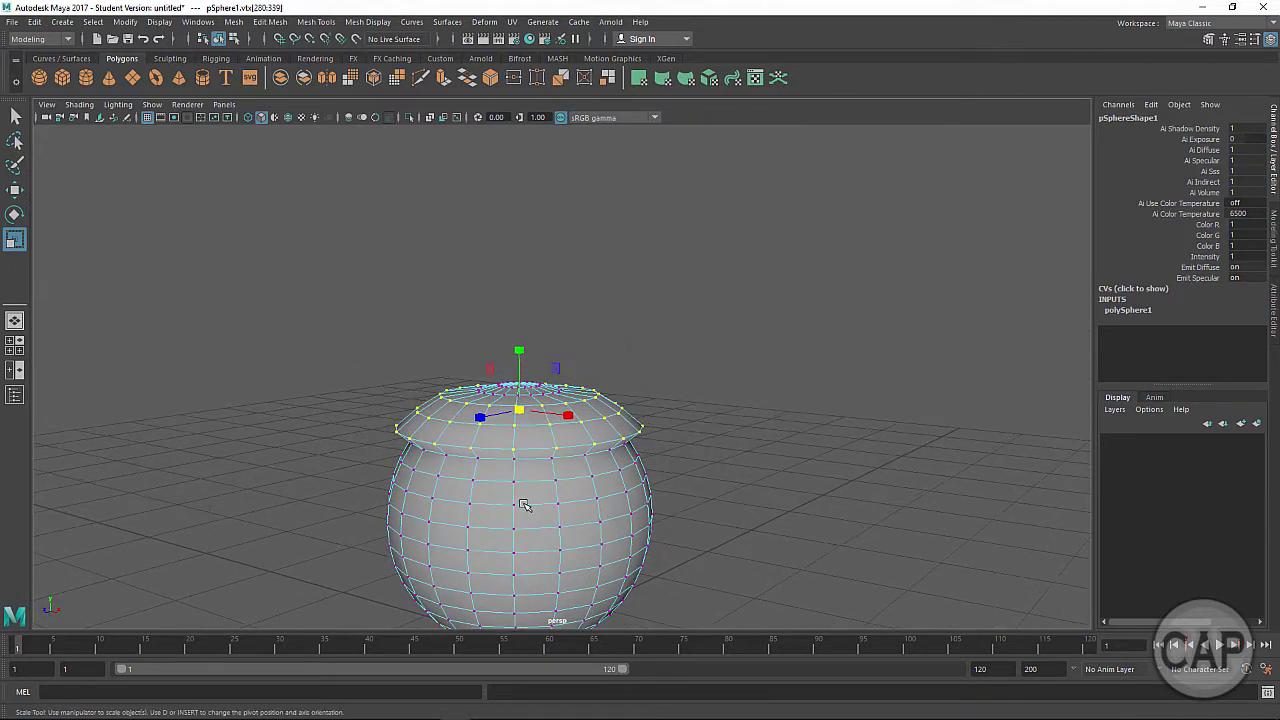
Step: Scale the three rim rings along Y to flatten the rim into a jar-like lip
{"action": "left_click_drag", "start_coordinate": [520, 506], "coordinate": [466, 514], "text": "alt"}
{"action": "left_click_drag", "start_coordinate": [535, 343], "coordinate": [508, 392]}
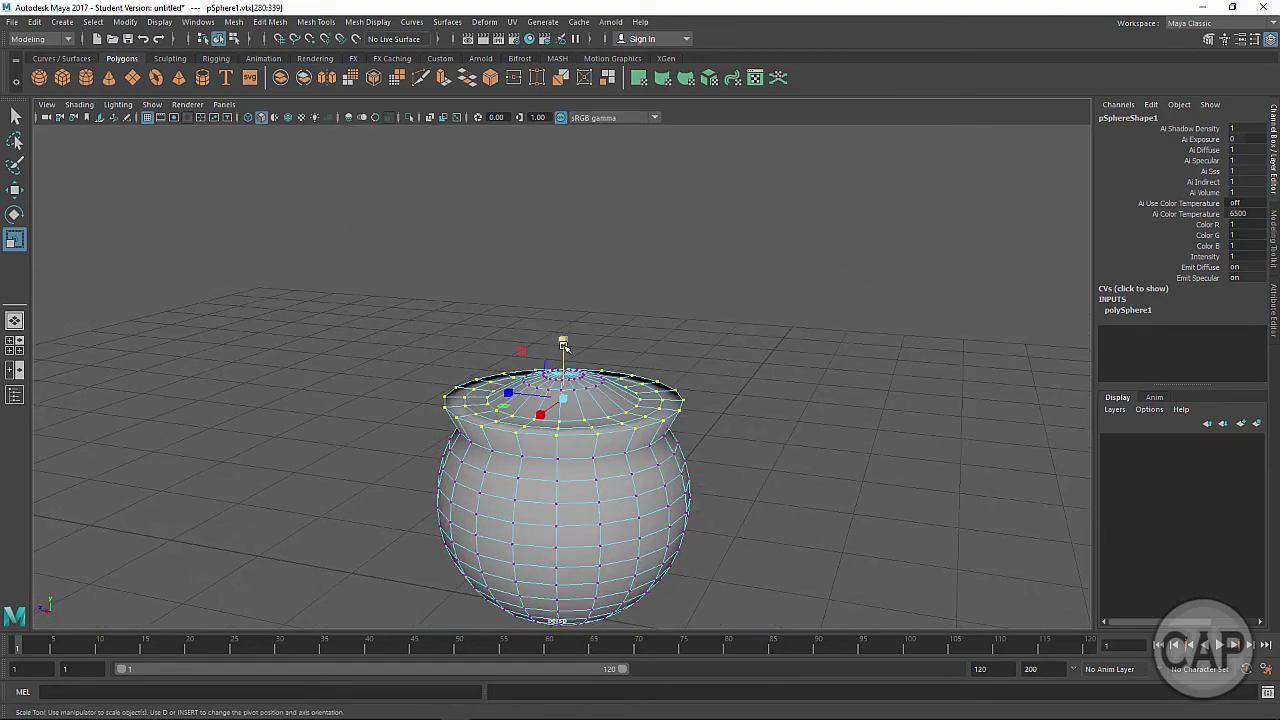
{"action": "left_click_drag", "start_coordinate": [563, 341], "coordinate": [557, 325]}
Step: Select the complete outermost vertex ring of the rim as a loop from two adjacent vertices
{"action": "left_click_drag", "start_coordinate": [606, 446], "coordinate": [551, 434], "text": "alt"}
{"action": "right_click_drag", "start_coordinate": [551, 434], "coordinate": [823, 451], "text": "alt"}
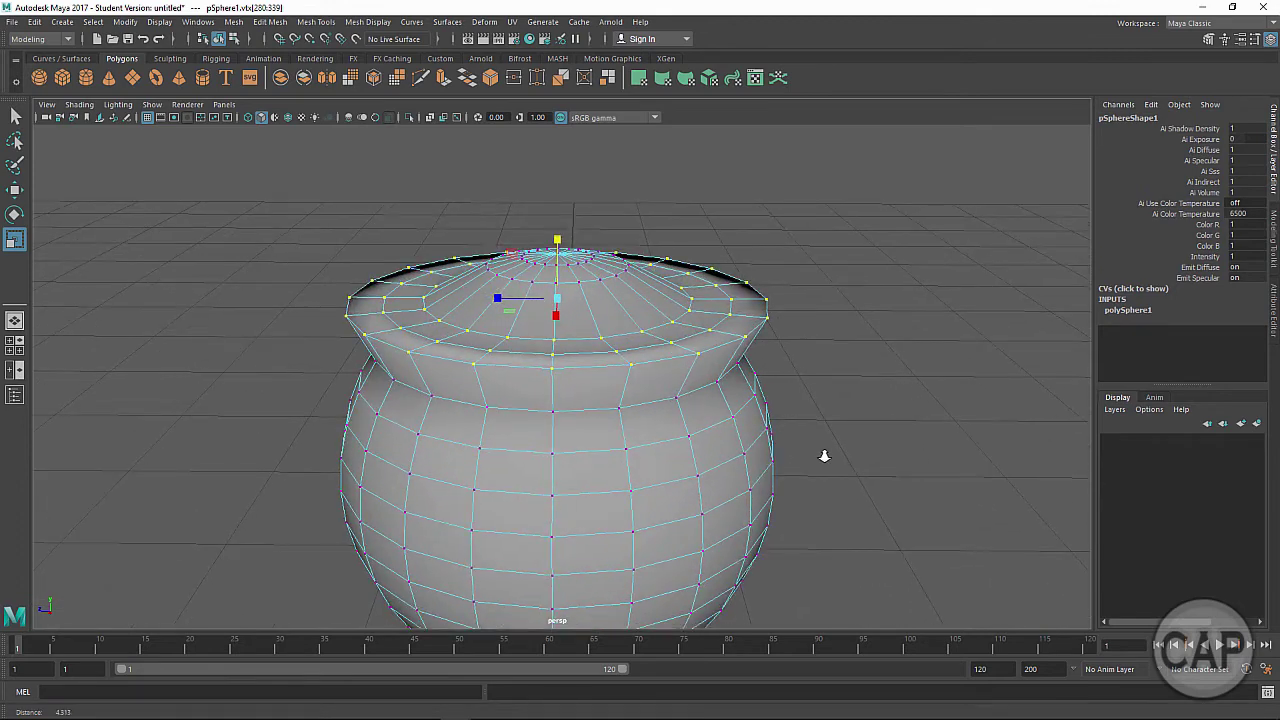
{"action": "left_click", "coordinate": [631, 367]}
{"action": "double_click", "coordinate": [548, 369], "text": "shift"}
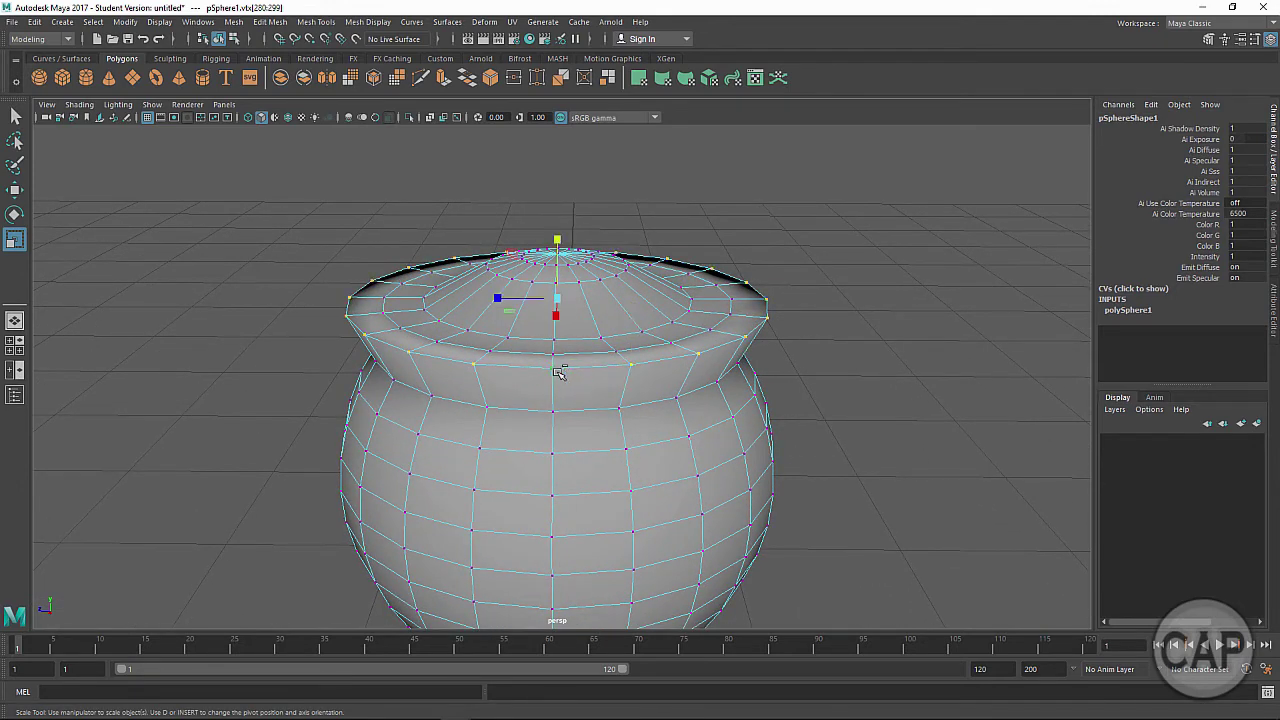
{"action": "left_click", "coordinate": [631, 366]}
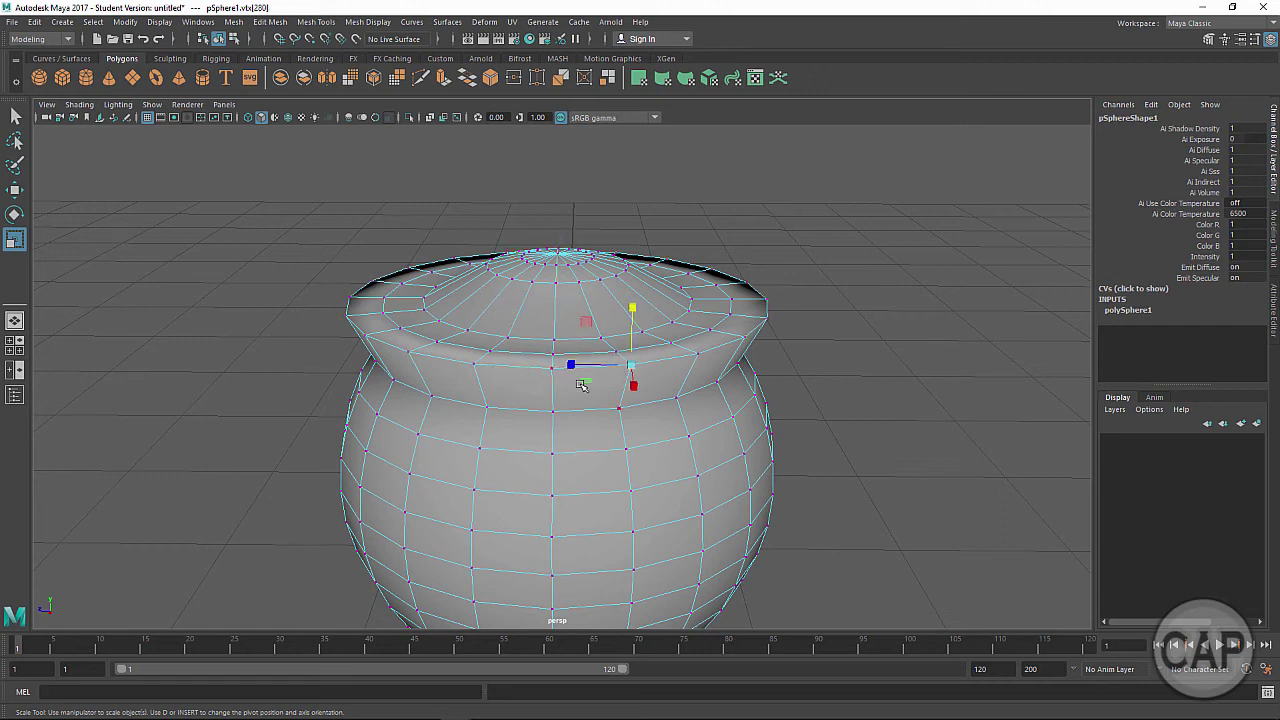
{"action": "left_click", "coordinate": [698, 354]}
{"action": "double_click", "coordinate": [630, 367], "text": "shift"}
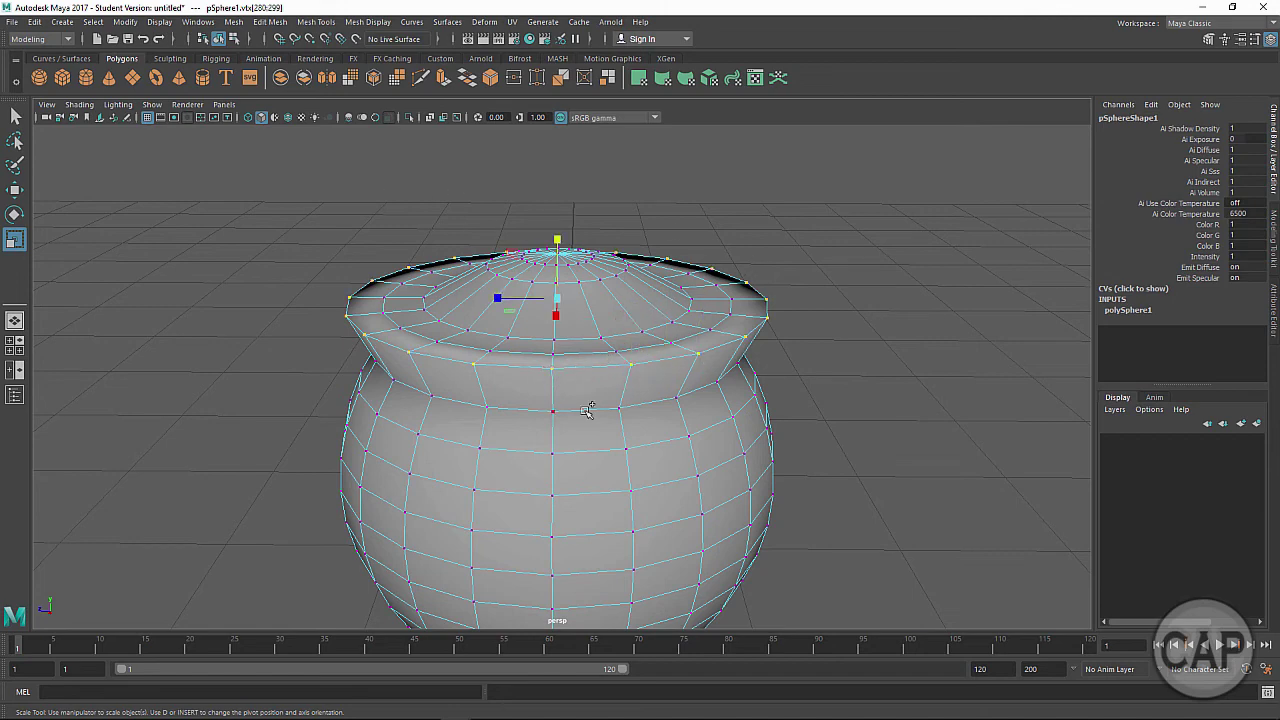
Step: Select the complete second vertex ring inward from the rim's outer edge
{"action": "left_click_drag", "start_coordinate": [582, 410], "coordinate": [572, 520], "text": "alt"}
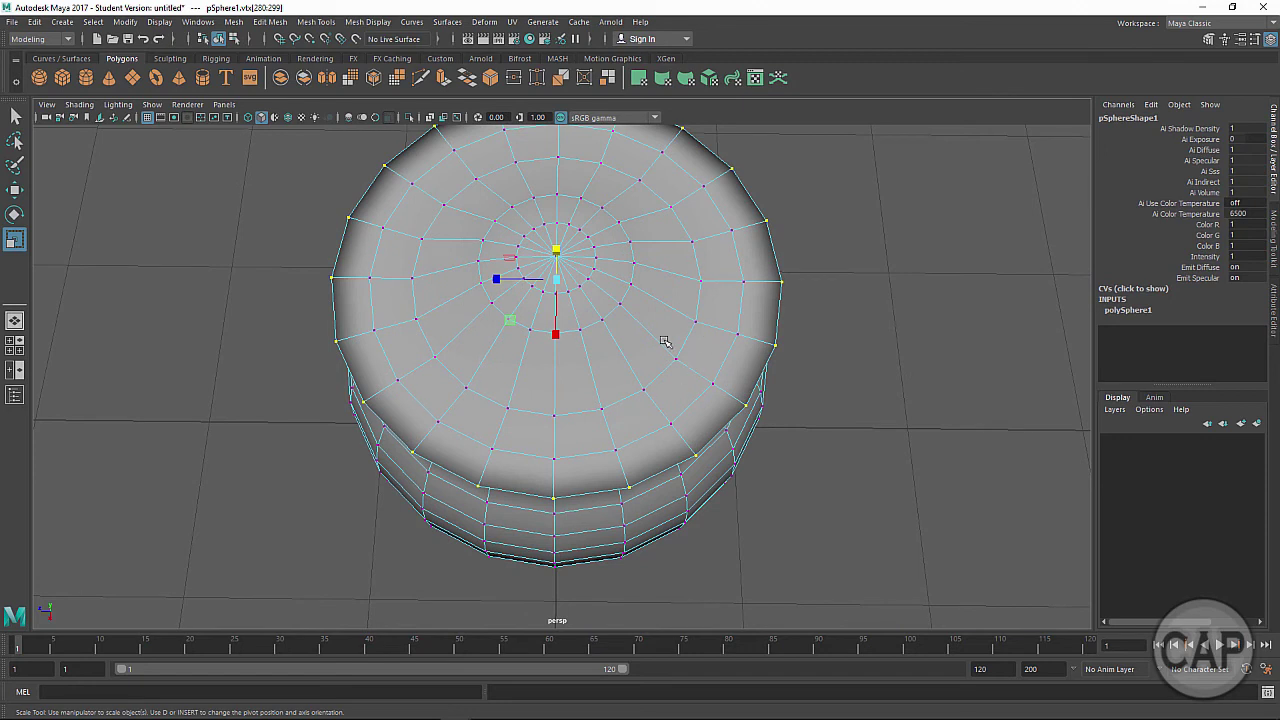
{"action": "left_click", "coordinate": [616, 450]}
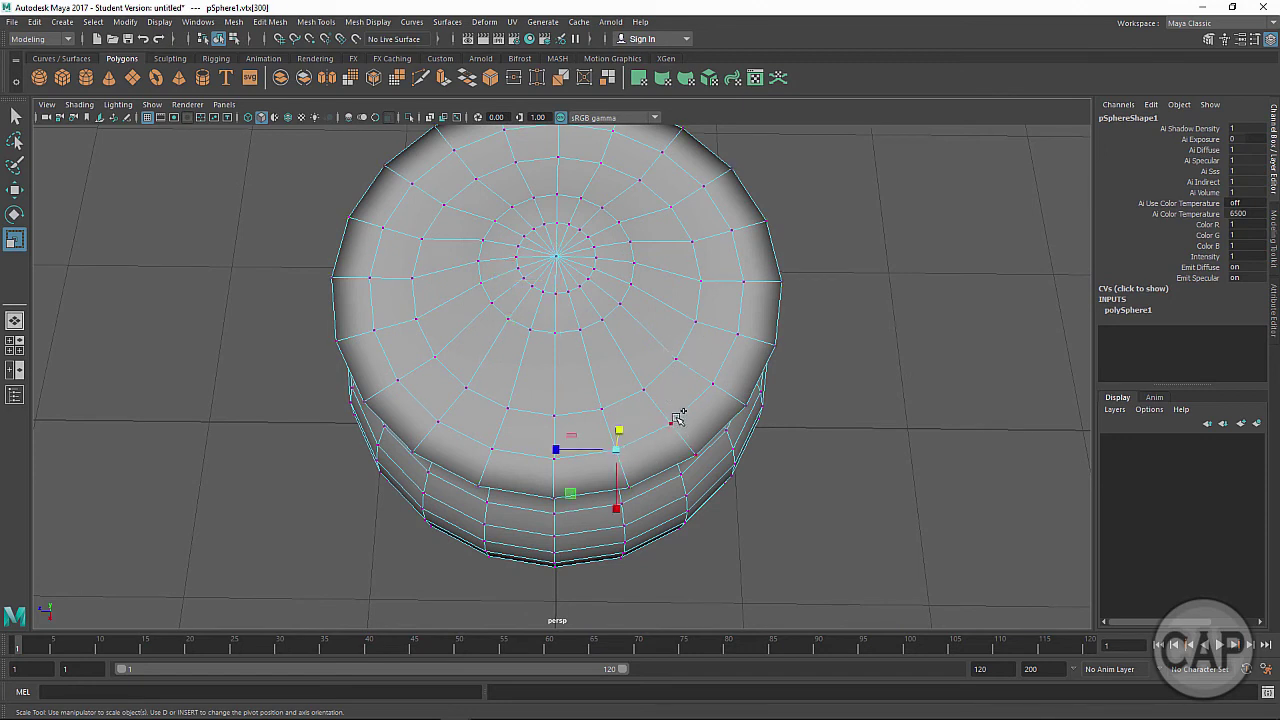
{"action": "double_click", "coordinate": [674, 422], "text": "shift"}
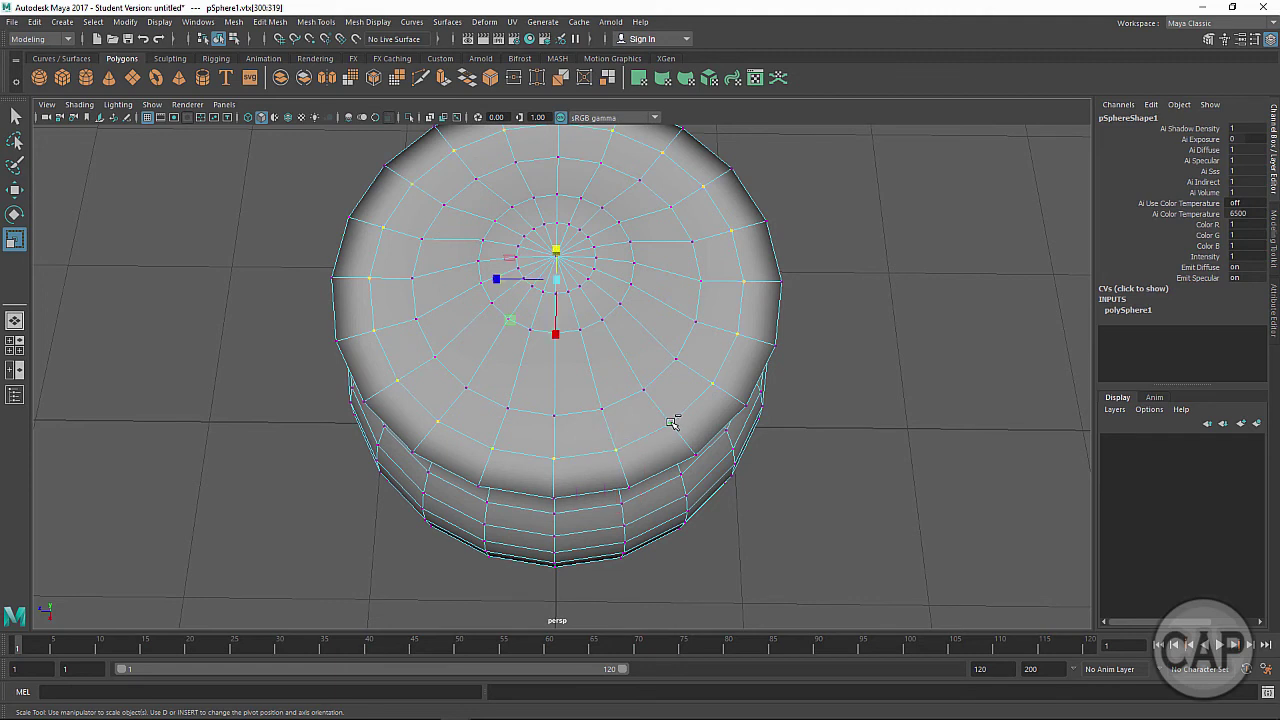
Step: Select the complete third vertex ring inward from the rim's outer edge
{"action": "left_click", "coordinate": [601, 408], "text": "ctrl"}
{"action": "left_click", "coordinate": [601, 409], "text": "shift"}
{"action": "left_click", "coordinate": [602, 409]}
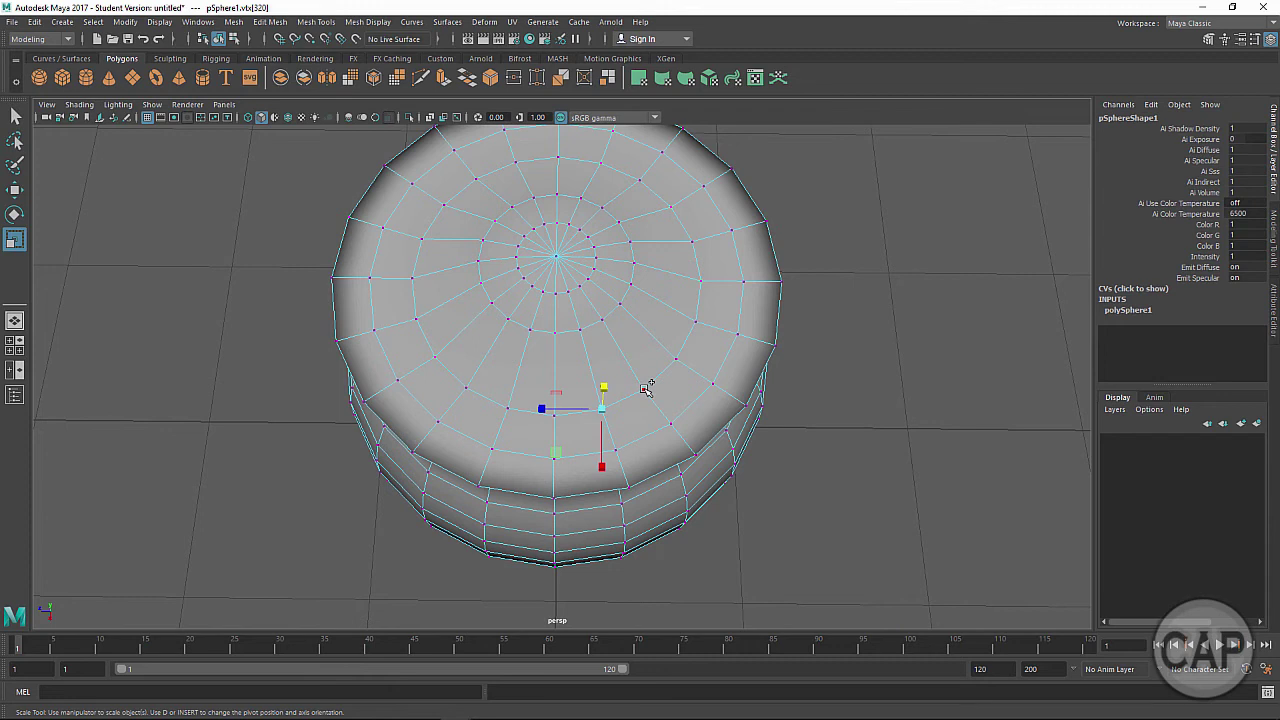
{"action": "double_click", "coordinate": [645, 389], "text": "shift"}
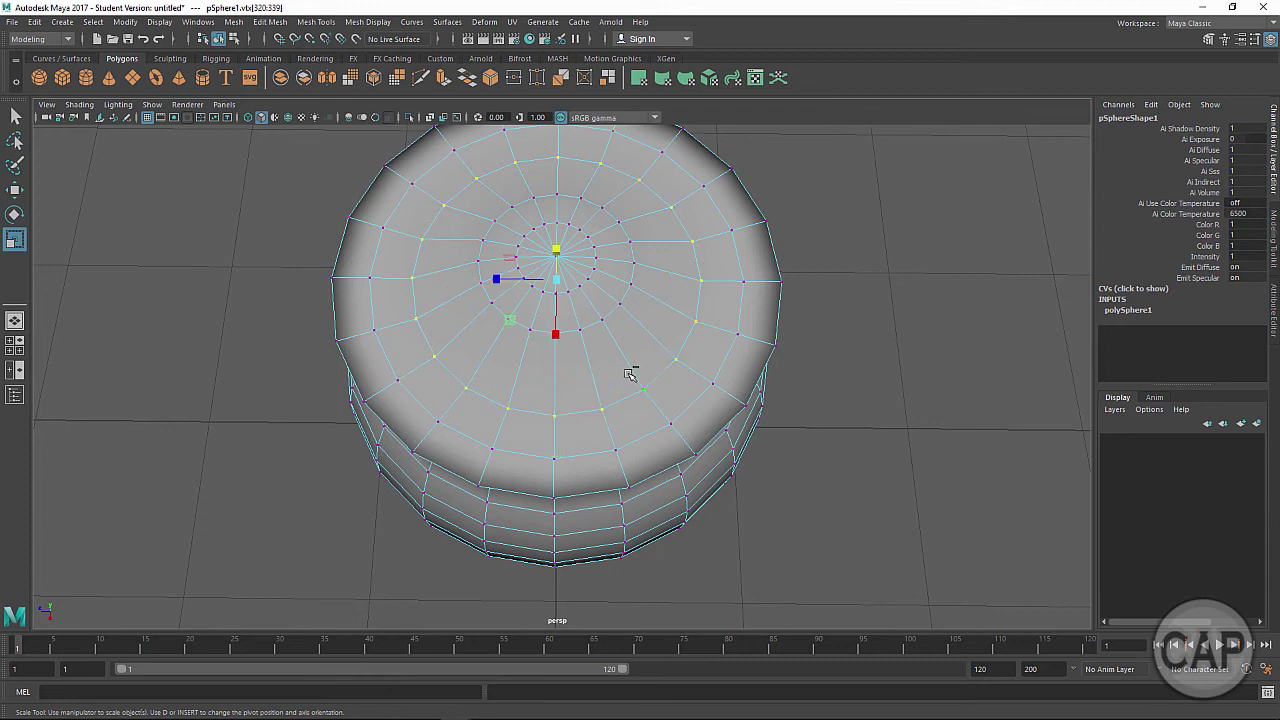
Step: Select the complete vertical vertex loop running through the middle of the jar's front from two adjacent vertices
{"action": "left_click_drag", "start_coordinate": [600, 408], "coordinate": [571, 349], "text": "alt"}
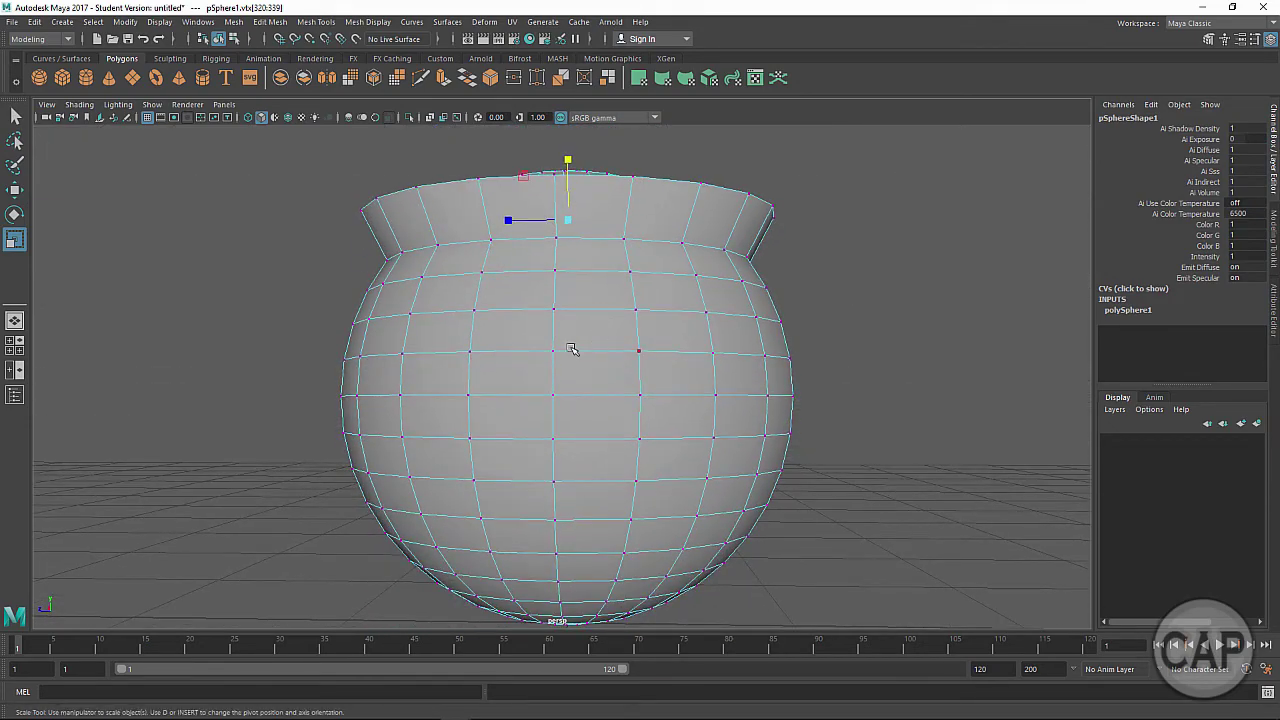
{"action": "left_click", "coordinate": [553, 395]}
{"action": "double_click", "coordinate": [563, 345], "text": "shift"}
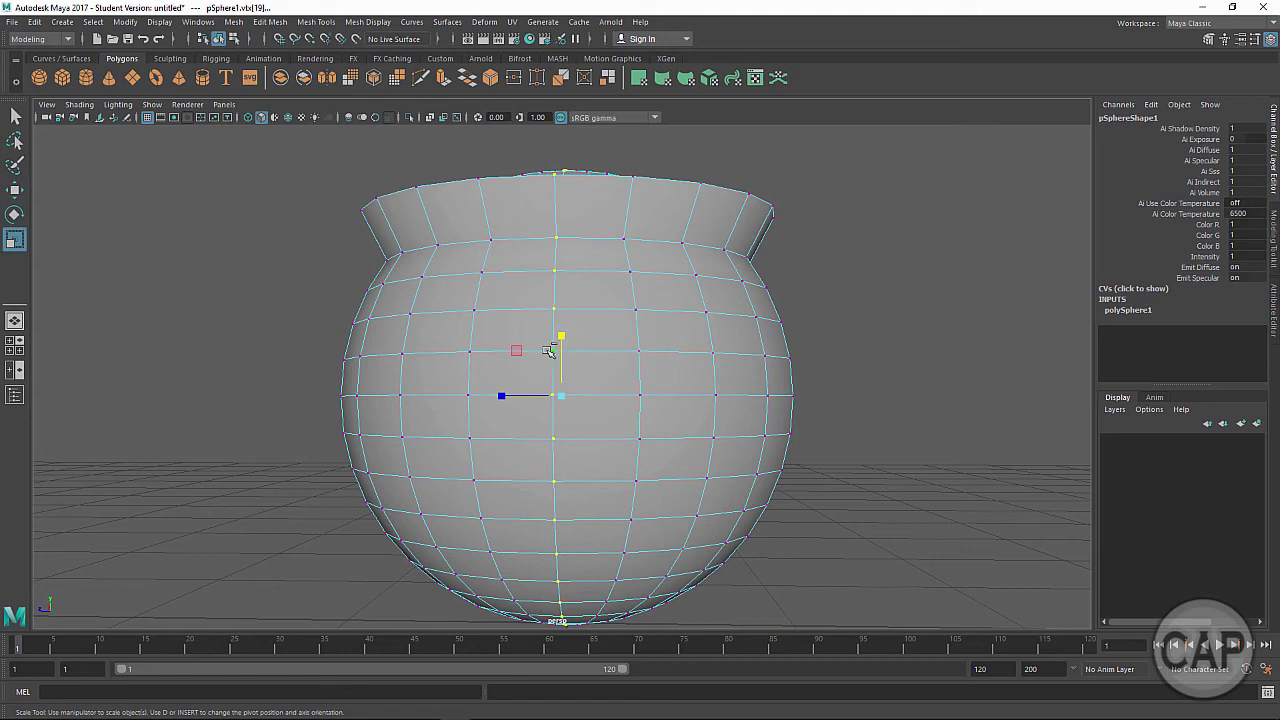
Step: Select vertices one after another down the column beside the jar's middle, from the upper body towards the base
{"action": "left_click", "coordinate": [642, 352]}
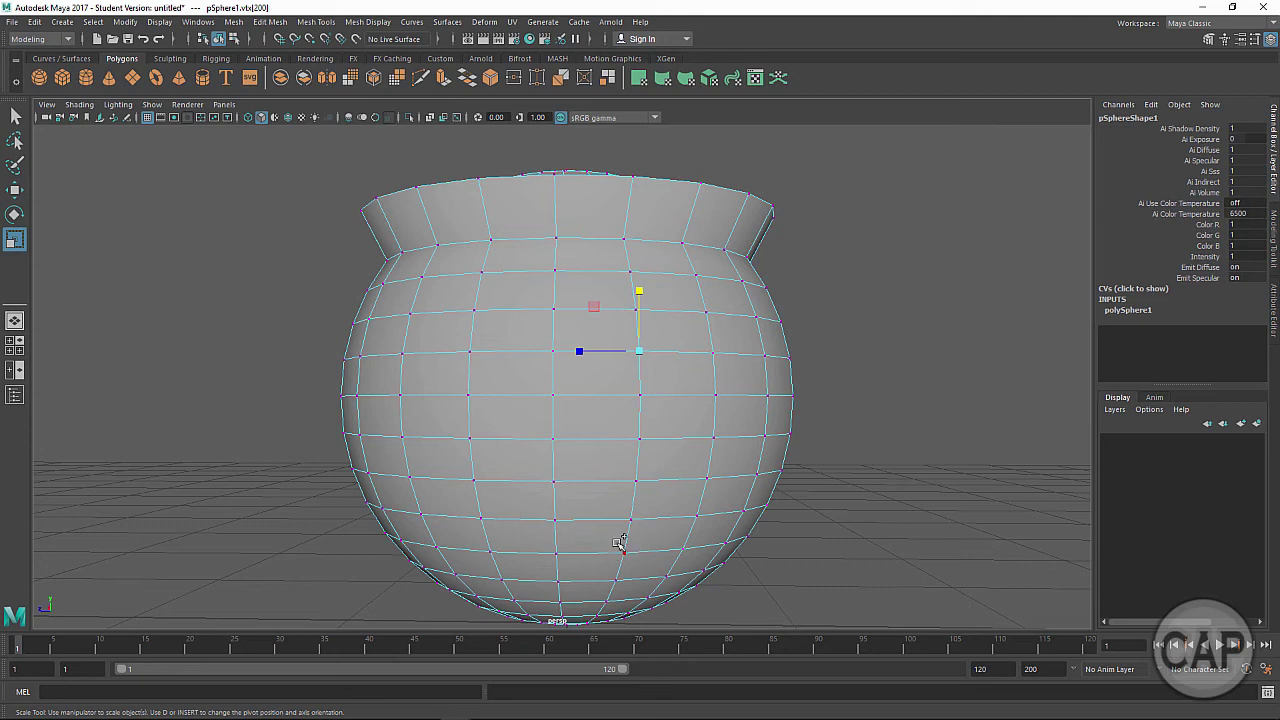
{"action": "left_click", "coordinate": [637, 394]}
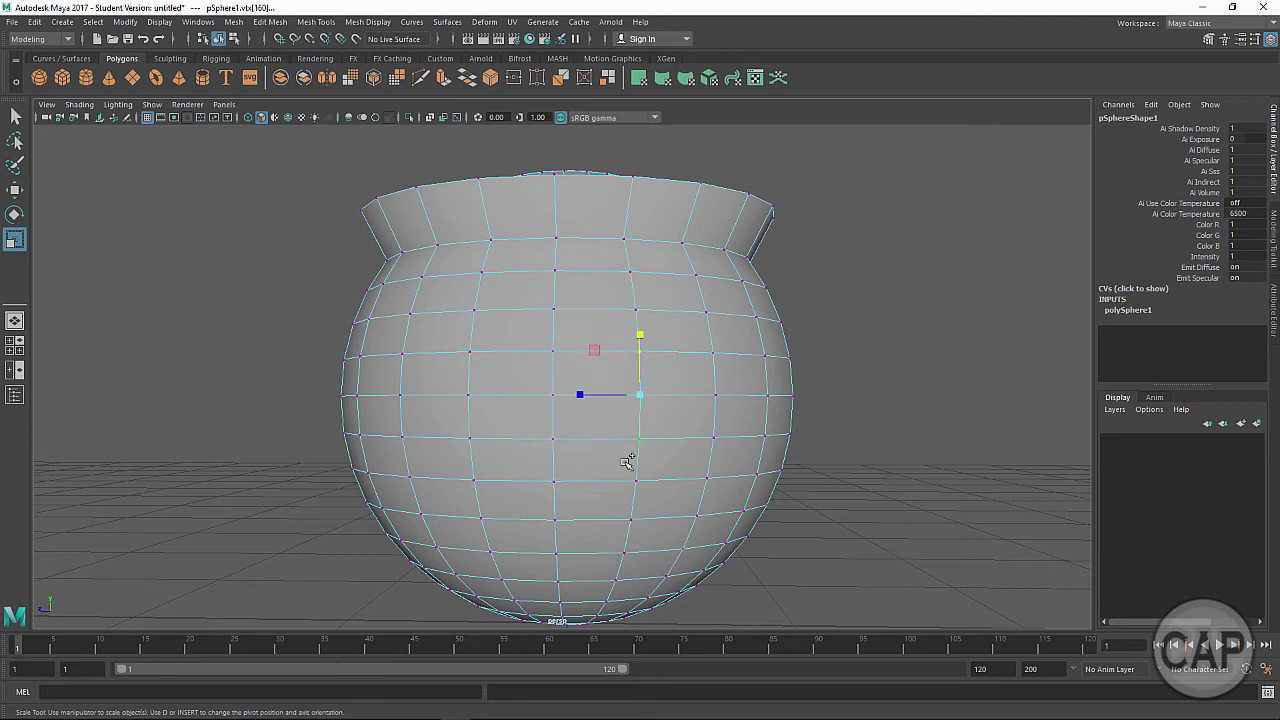
{"action": "key", "text": "Down"}
{"action": "key", "text": "Down"}
{"action": "key", "text": "Down"}
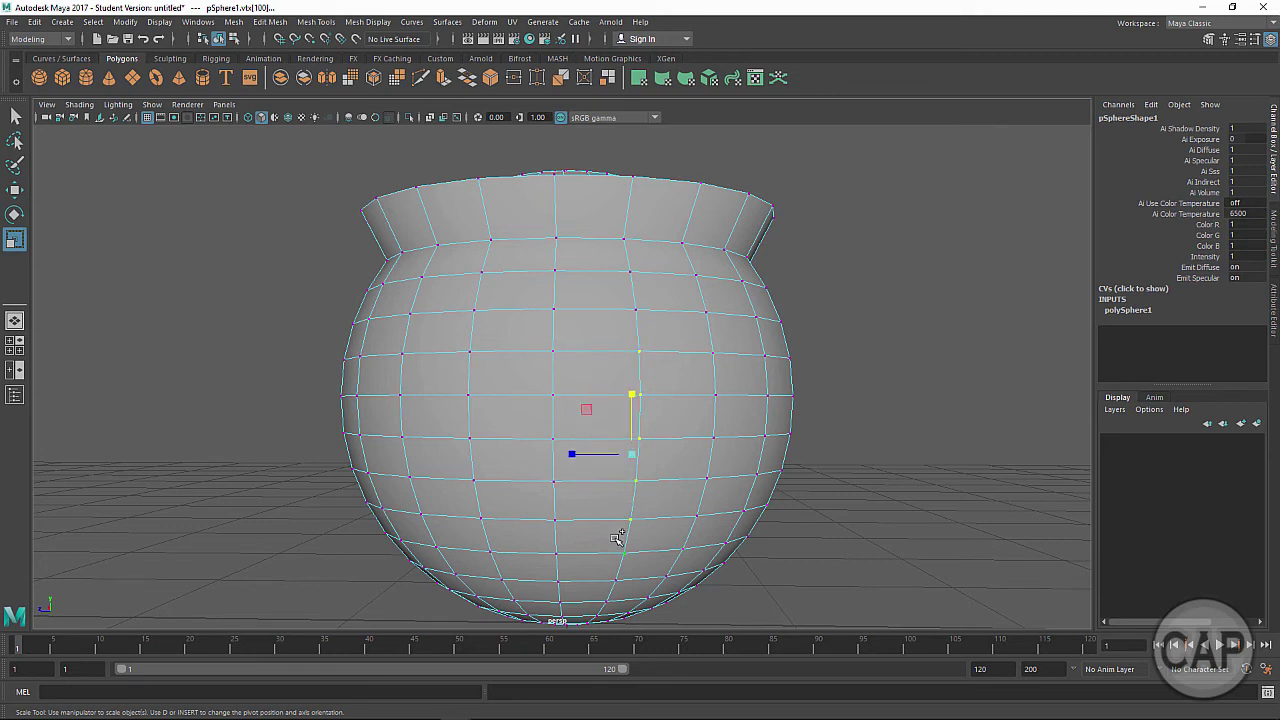
{"action": "key", "text": "Up"}
{"action": "key", "text": "Down"}
{"action": "key", "text": "Up"}
Step: Select that column as a complete vertical vertex loop from two adjacent vertices on the upper body
{"action": "left_click", "coordinate": [637, 312]}
{"action": "double_click", "coordinate": [640, 350], "text": "shift"}
{"action": "right_click_drag", "start_coordinate": [683, 389], "coordinate": [572, 388], "text": "alt"}
{"action": "left_click_drag", "start_coordinate": [572, 388], "coordinate": [576, 308], "text": "alt"}
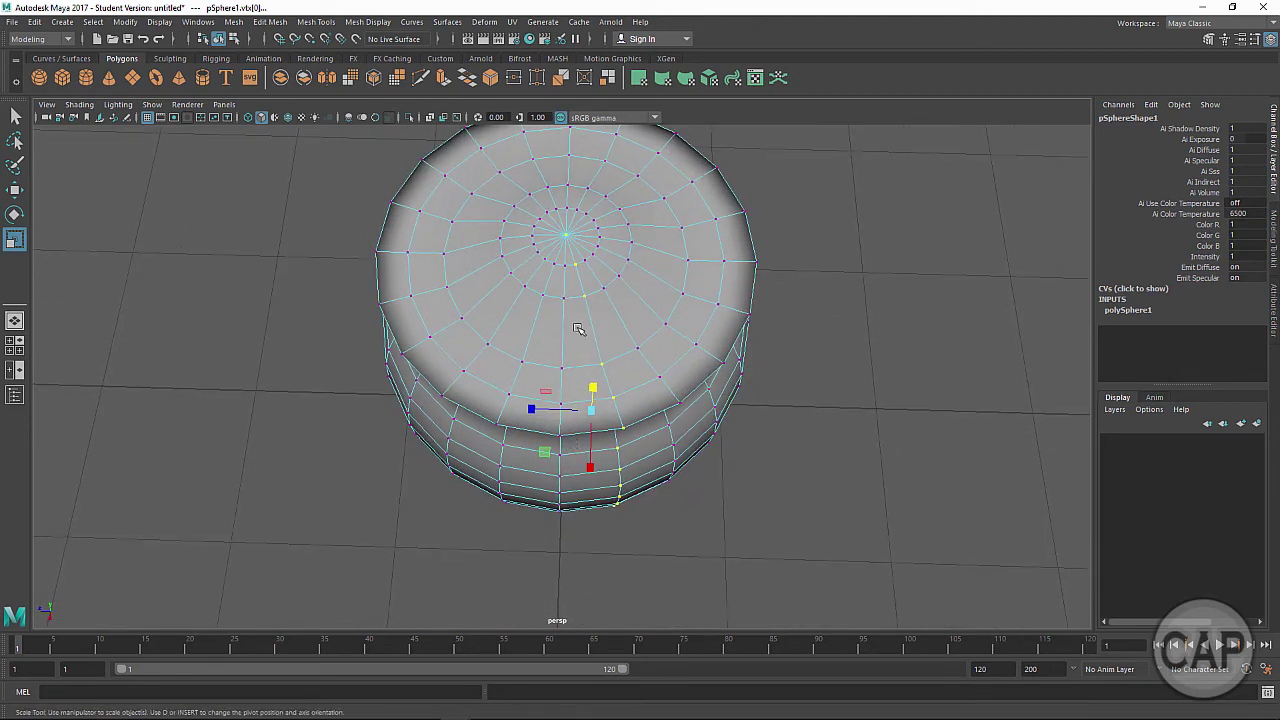
Step: Examine how the selected vertical loop runs between the poles at the jar's lid and underside
{"action": "left_click_drag", "start_coordinate": [570, 237], "coordinate": [565, 197], "text": "alt"}
{"action": "right_click_drag", "start_coordinate": [529, 439], "coordinate": [744, 463], "text": "alt"}
{"action": "middle_click_drag", "start_coordinate": [706, 423], "coordinate": [698, 315], "text": "alt"}
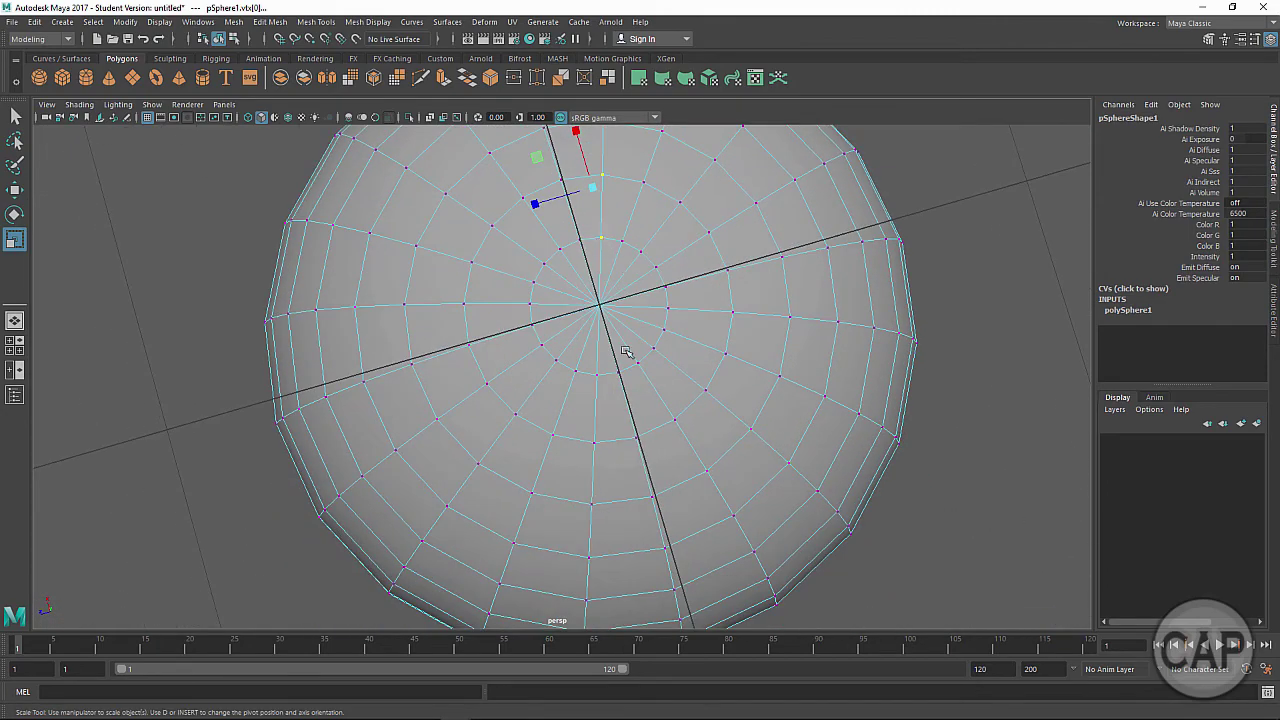
{"action": "left_click_drag", "start_coordinate": [627, 348], "coordinate": [666, 331], "text": "alt"}
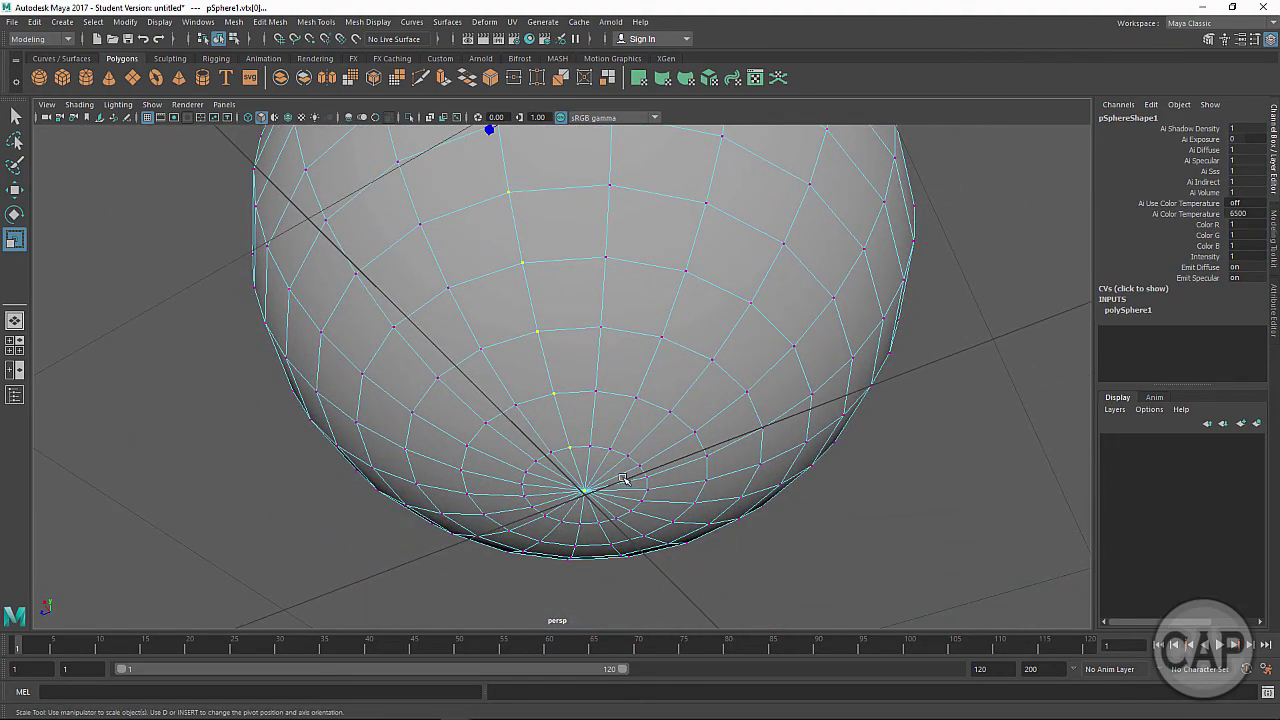
{"action": "left_click_drag", "start_coordinate": [585, 505], "coordinate": [568, 352], "text": "alt"}
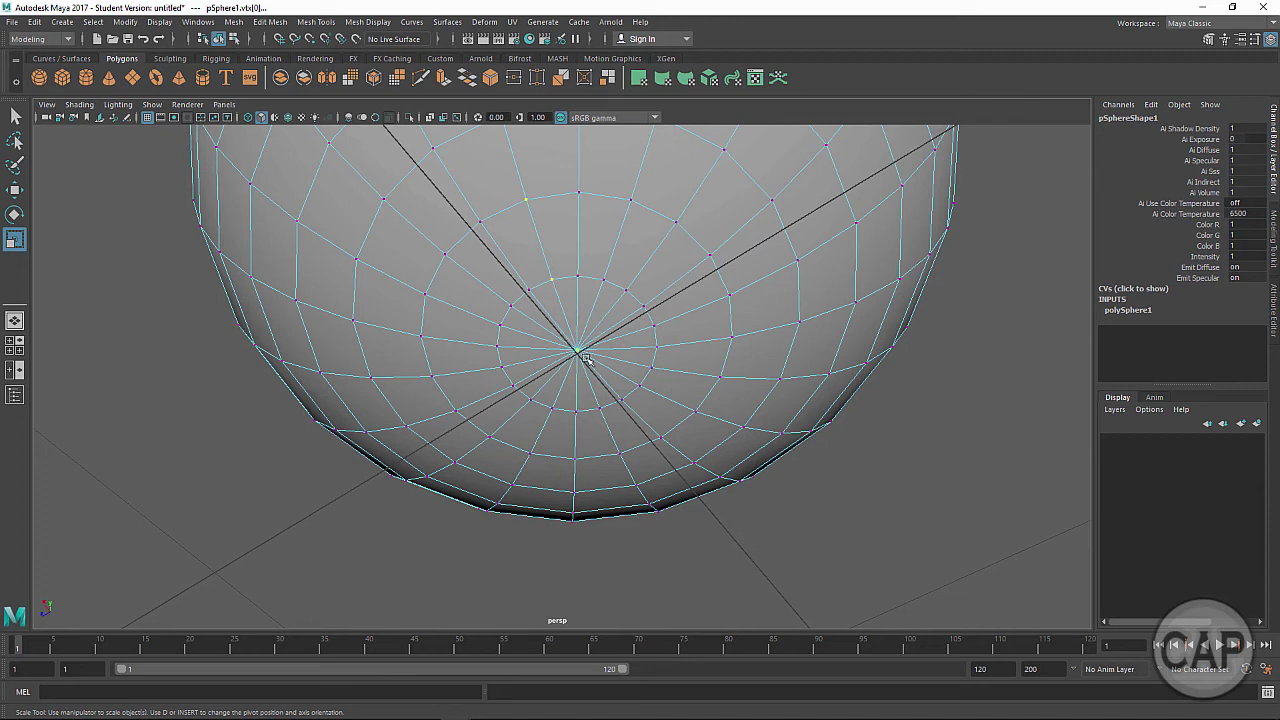
{"action": "right_click_drag", "start_coordinate": [702, 360], "coordinate": [383, 287], "text": "alt"}
{"action": "right_click_drag", "start_coordinate": [614, 308], "coordinate": [580, 283], "text": "alt"}
{"action": "left_click_drag", "start_coordinate": [580, 283], "coordinate": [576, 397], "text": "alt"}
{"action": "middle_click_drag", "start_coordinate": [576, 397], "coordinate": [573, 356], "text": "alt"}
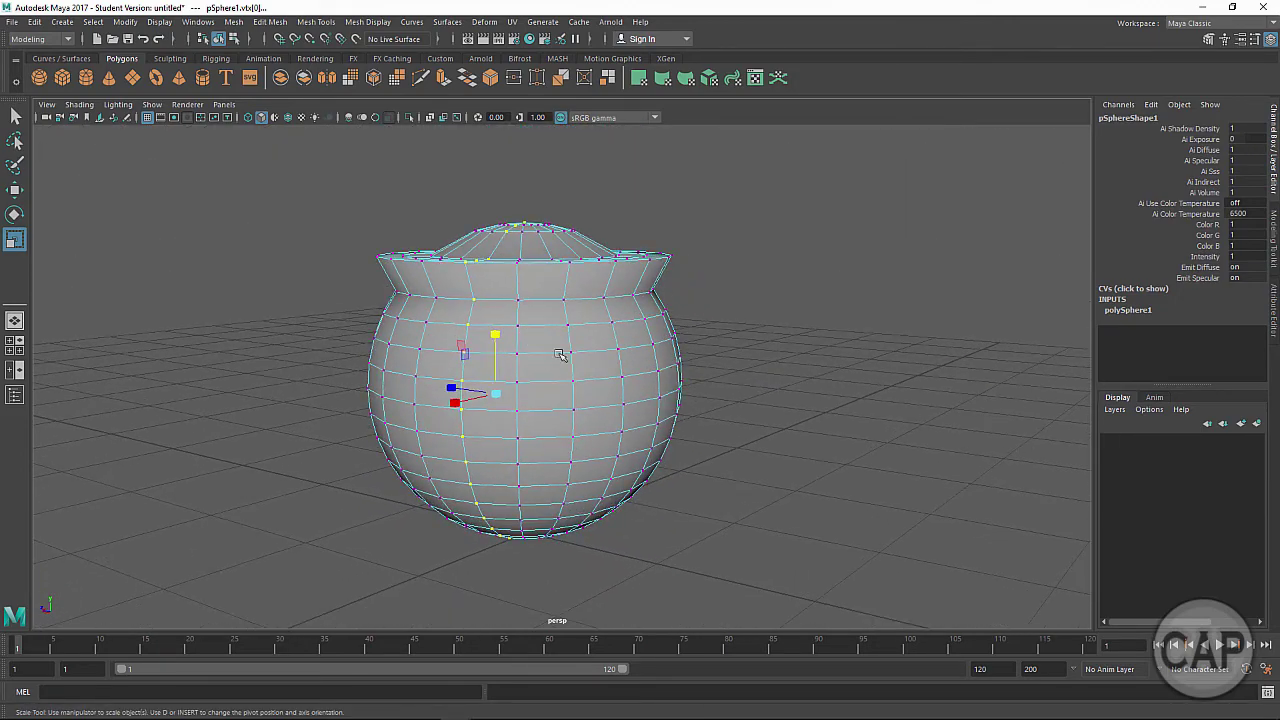
Step: Marquee-select the vertices on one half of the jar in the perspective view, trying several selection areas
{"action": "left_click_drag", "start_coordinate": [716, 322], "coordinate": [640, 466]}
{"action": "left_click_drag", "start_coordinate": [711, 363], "coordinate": [580, 487]}
{"action": "left_click_drag", "start_coordinate": [766, 284], "coordinate": [579, 469]}
{"action": "left_click_drag", "start_coordinate": [773, 232], "coordinate": [530, 600]}
{"action": "left_click_drag", "start_coordinate": [799, 157], "coordinate": [528, 606]}
{"action": "right_click_drag", "start_coordinate": [692, 365], "coordinate": [605, 358], "text": "alt"}
Step: Show the four-view layout, enlarge the jar in the side view and marquee-select the vertices on one half there
{"action": "key", "text": "space"}
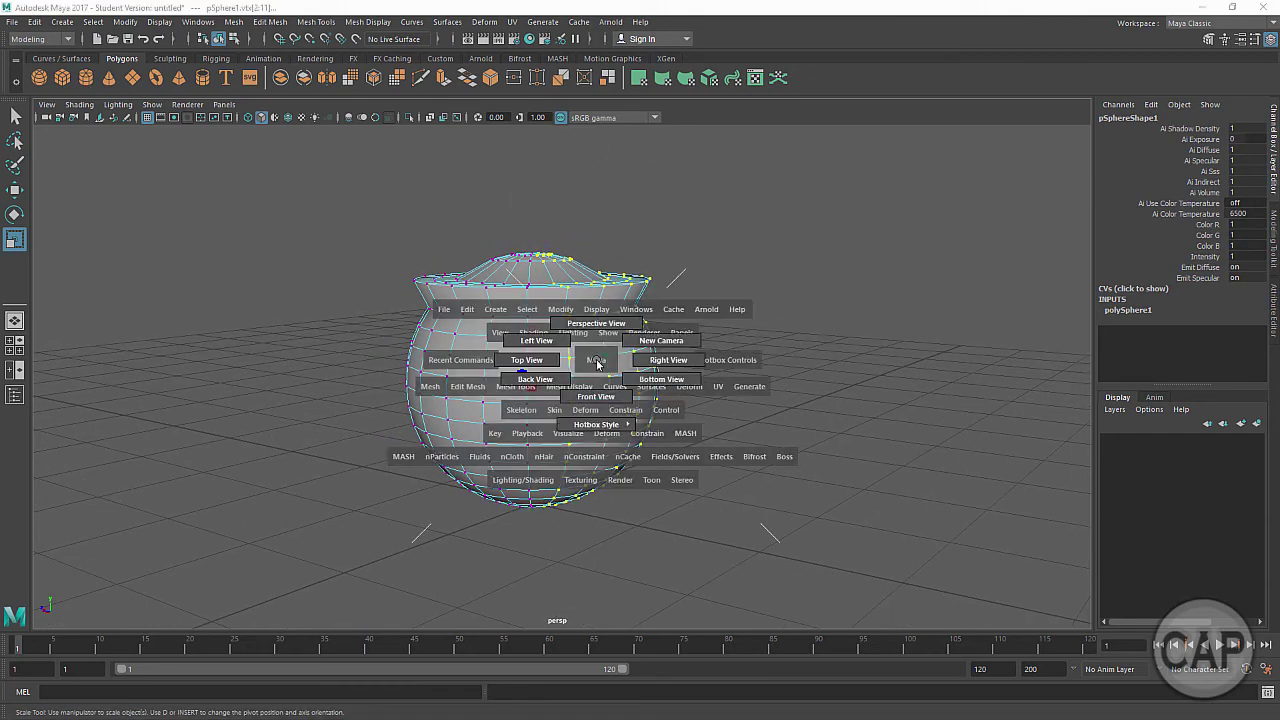
{"action": "key", "text": "space"}
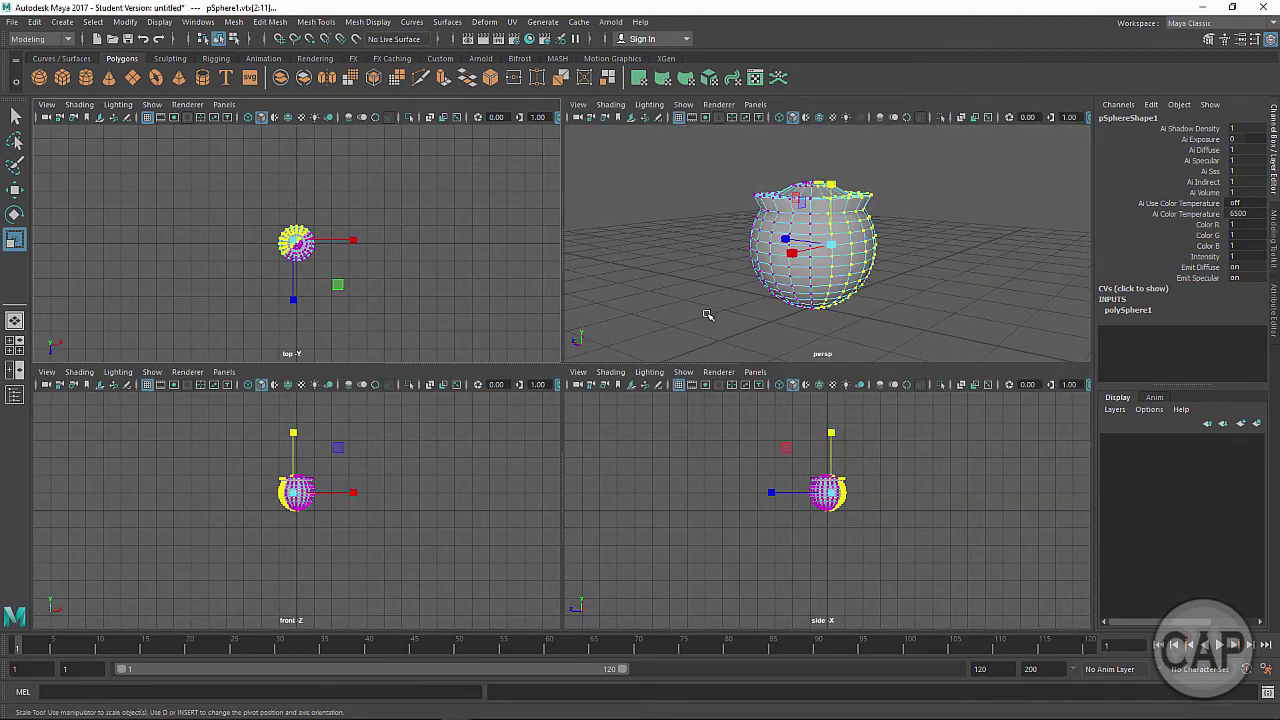
{"action": "middle_click_drag", "start_coordinate": [903, 471], "coordinate": [868, 486], "text": "alt"}
{"action": "right_click_drag", "start_coordinate": [867, 486], "coordinate": [1085, 506], "text": "alt"}
{"action": "middle_click_drag", "start_coordinate": [851, 483], "coordinate": [875, 489], "text": "alt"}
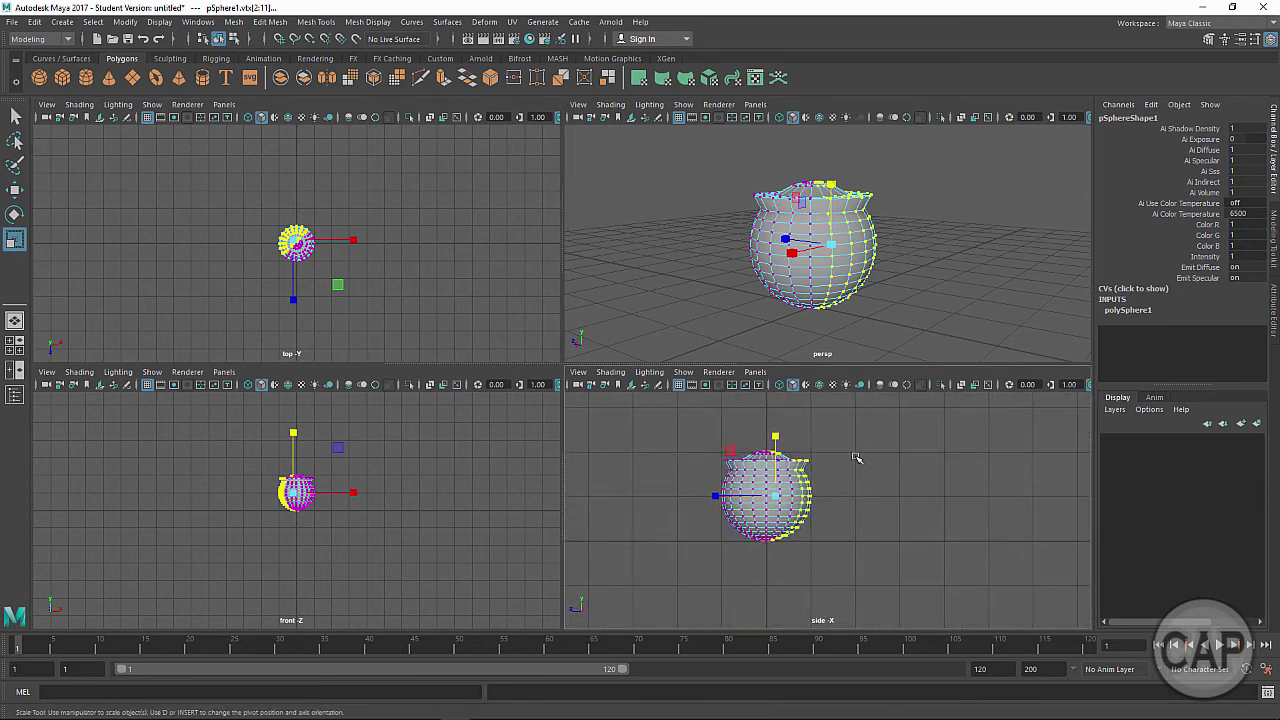
{"action": "left_click_drag", "start_coordinate": [851, 433], "coordinate": [777, 594]}
Step: Maximize the side view and marquee-select the jar's vertices from the centre column outward on one half
{"action": "key", "text": "space"}
{"action": "middle_click_drag", "start_coordinate": [674, 403], "coordinate": [826, 466], "text": "alt"}
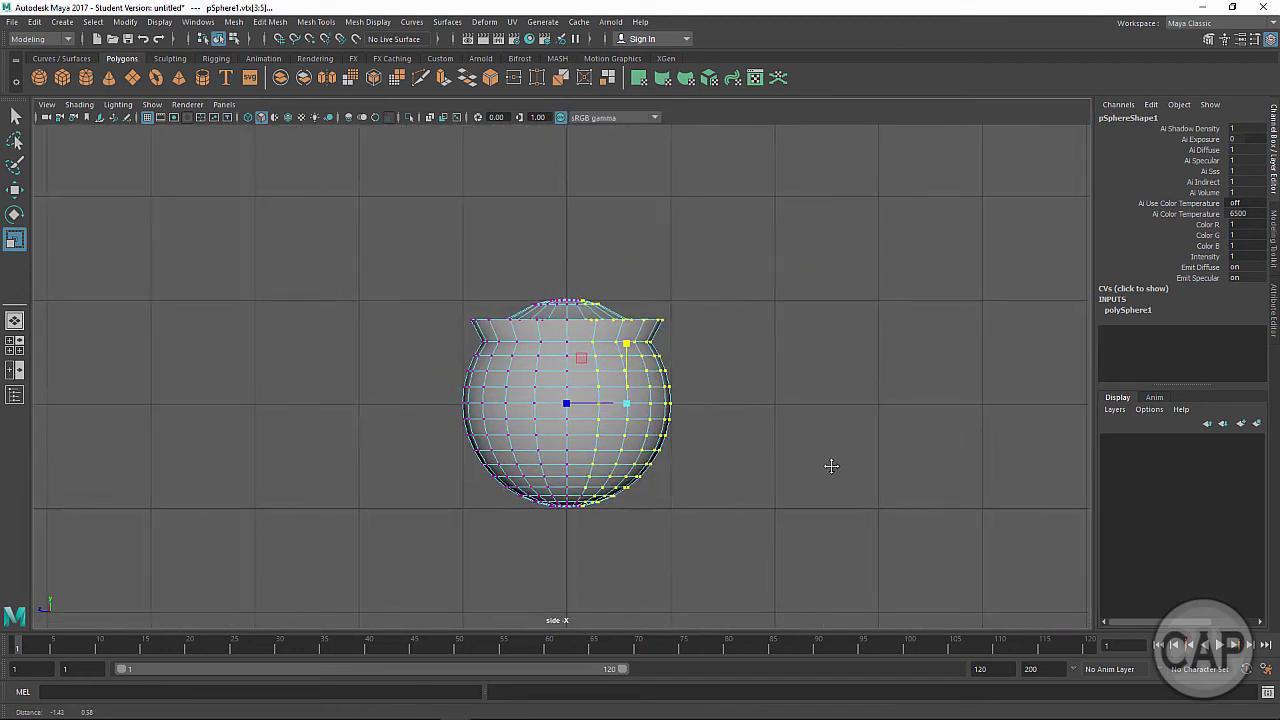
{"action": "left_click_drag", "start_coordinate": [753, 212], "coordinate": [563, 618]}
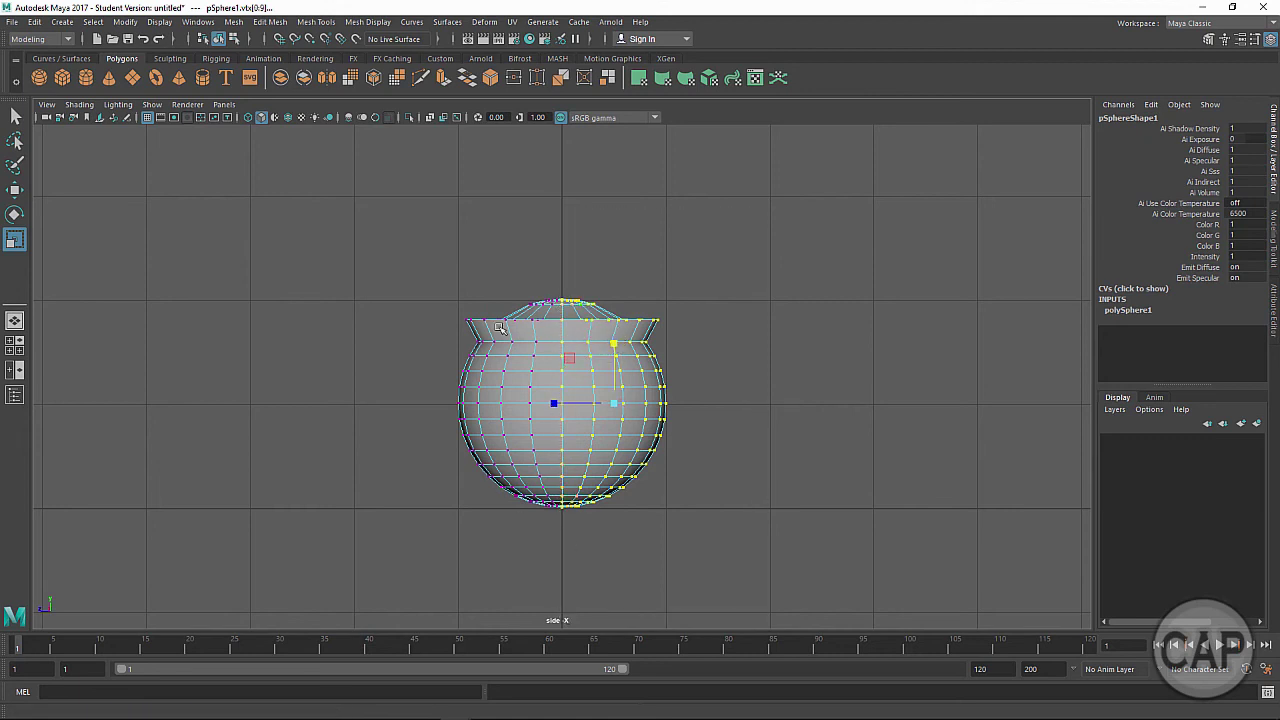
{"action": "left_click_drag", "start_coordinate": [765, 198], "coordinate": [562, 545]}
Step: Return to the maximized perspective view and activate the Move tool for the selected half
{"action": "key", "text": "space"}
{"action": "left_click_drag", "start_coordinate": [692, 280], "coordinate": [508, 325], "text": "alt"}
{"action": "key", "text": "space"}
{"action": "left_click_drag", "start_coordinate": [551, 370], "coordinate": [572, 393], "text": "alt"}
{"action": "key", "text": "w"}
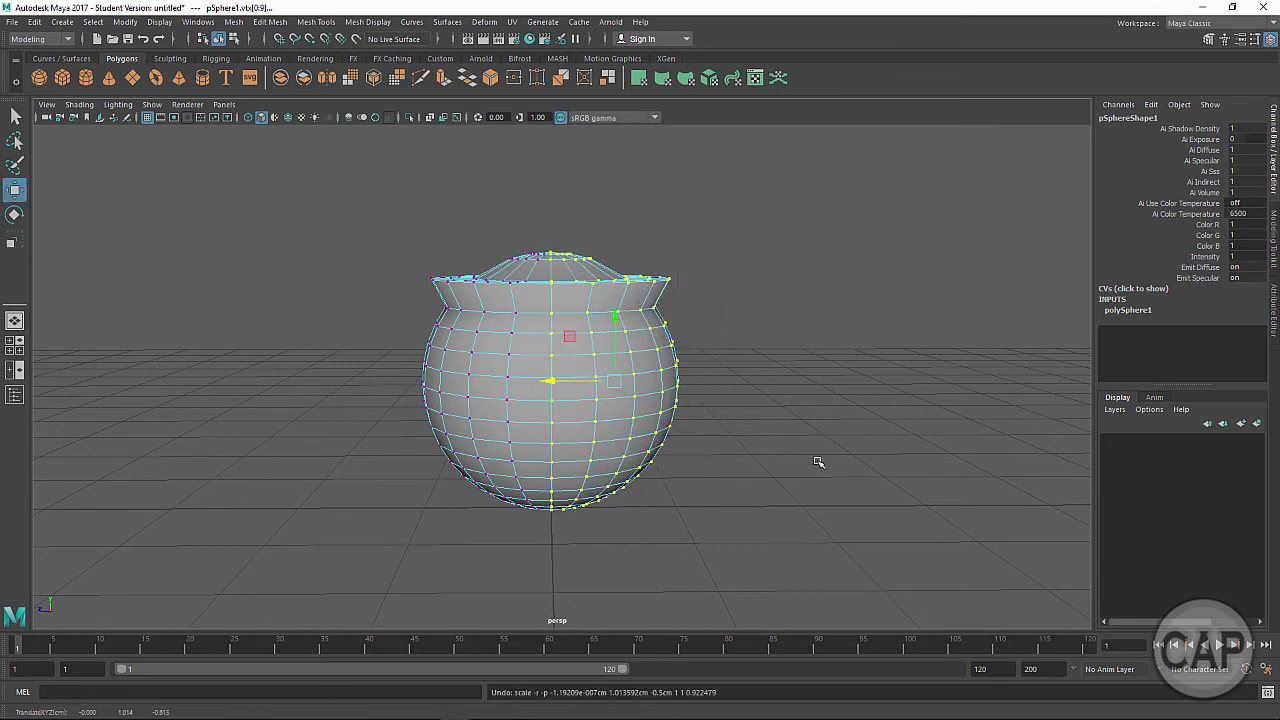
Step: Return the jar to object mode and delete it
{"action": "left_click_drag", "start_coordinate": [736, 448], "coordinate": [591, 451], "text": "alt"}
{"action": "right_click_drag", "start_coordinate": [591, 451], "coordinate": [711, 451], "text": "alt"}
{"action": "right_click_drag", "start_coordinate": [583, 430], "coordinate": [634, 308]}
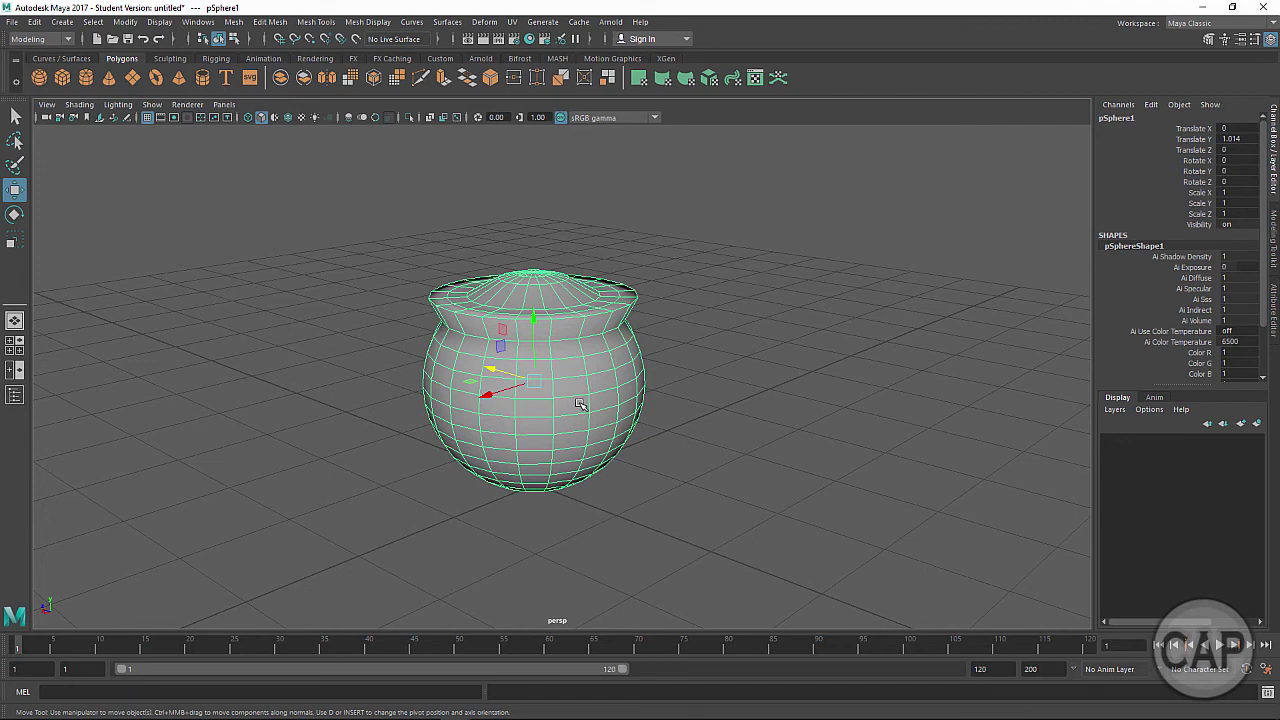
{"action": "key", "text": "Delete"}
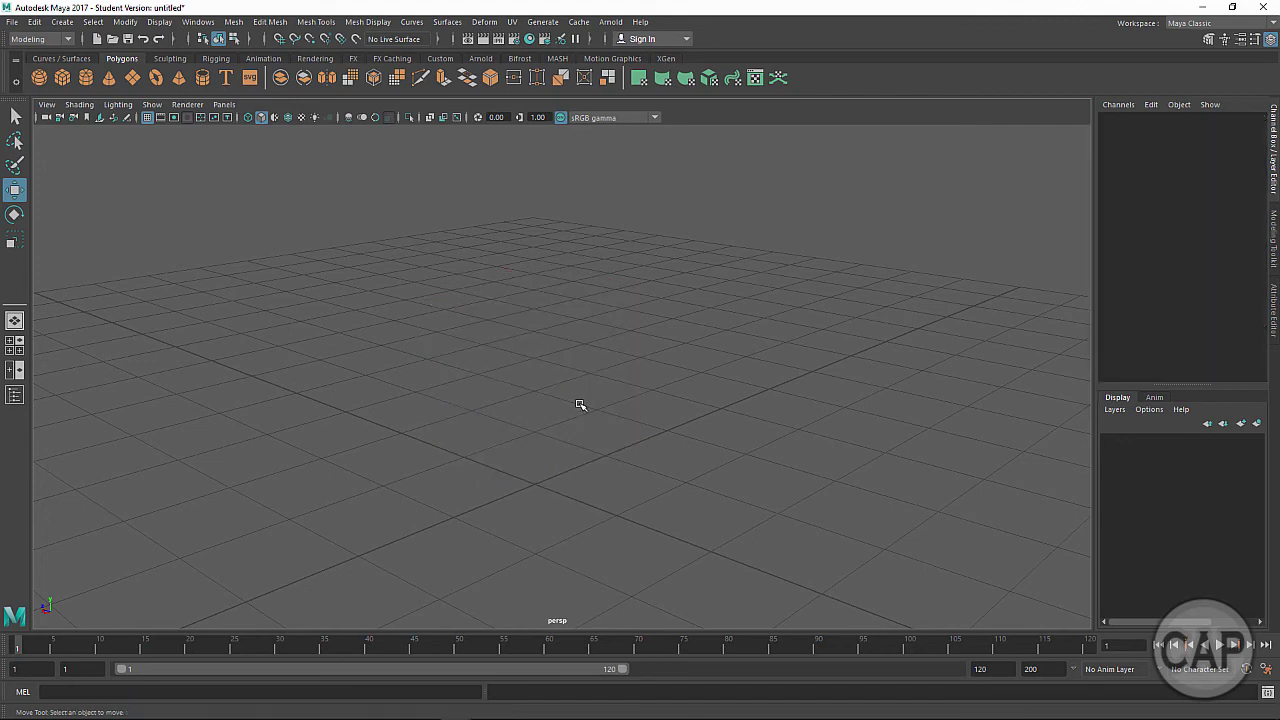
Step: Create a polygon plane at the origin and scale it up uniformly to about 6.06
{"action": "left_click", "coordinate": [133, 78]}
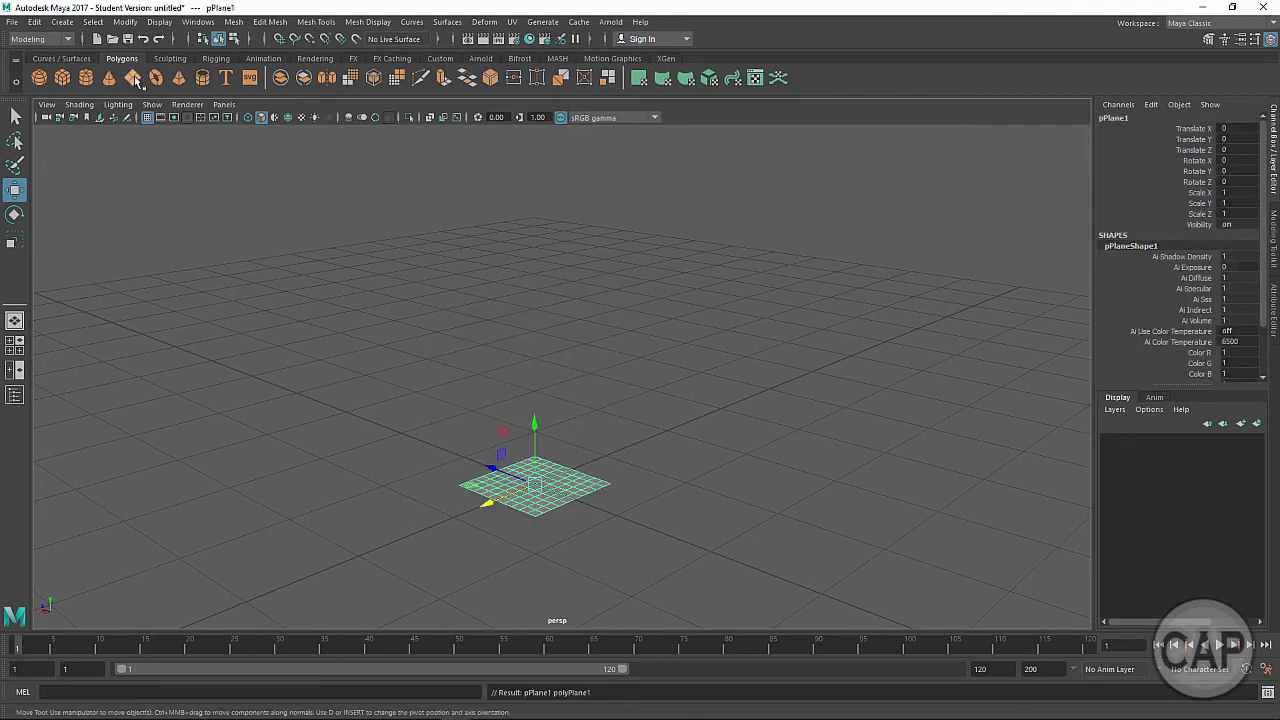
{"action": "scroll", "coordinate": [533, 500], "scroll_direction": "up", "scroll_amount": 1}
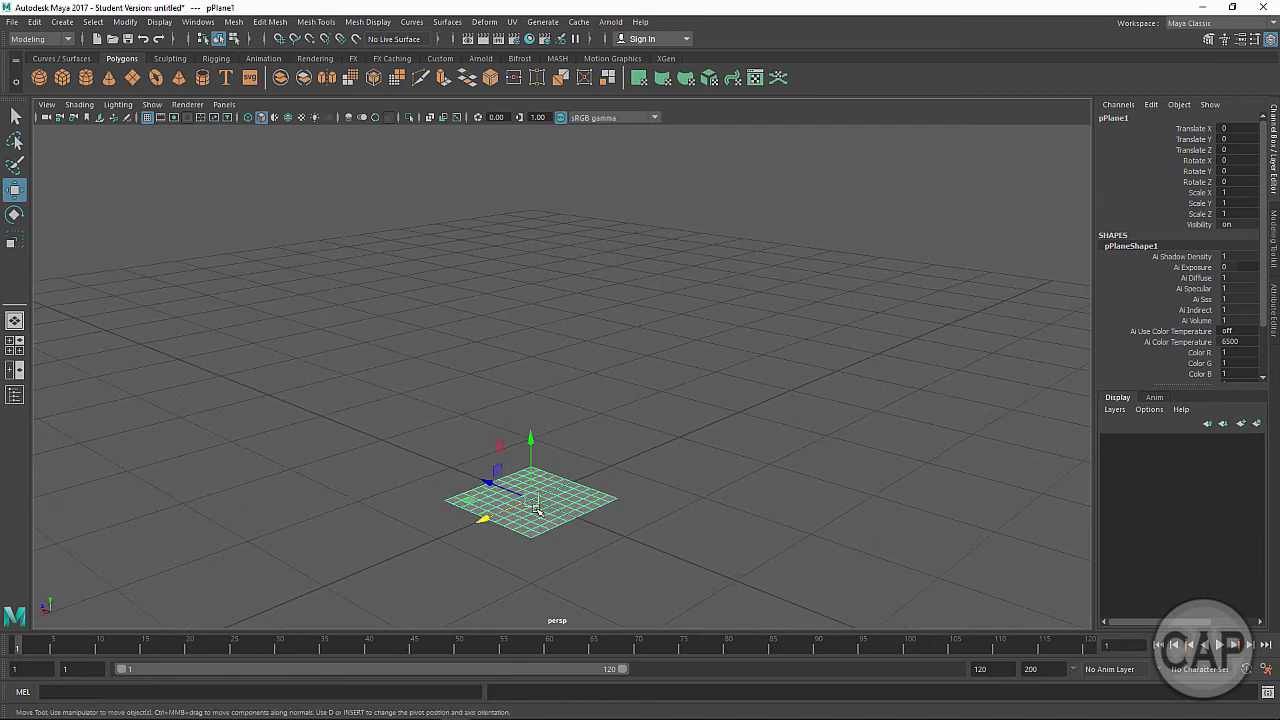
{"action": "key", "text": "r"}
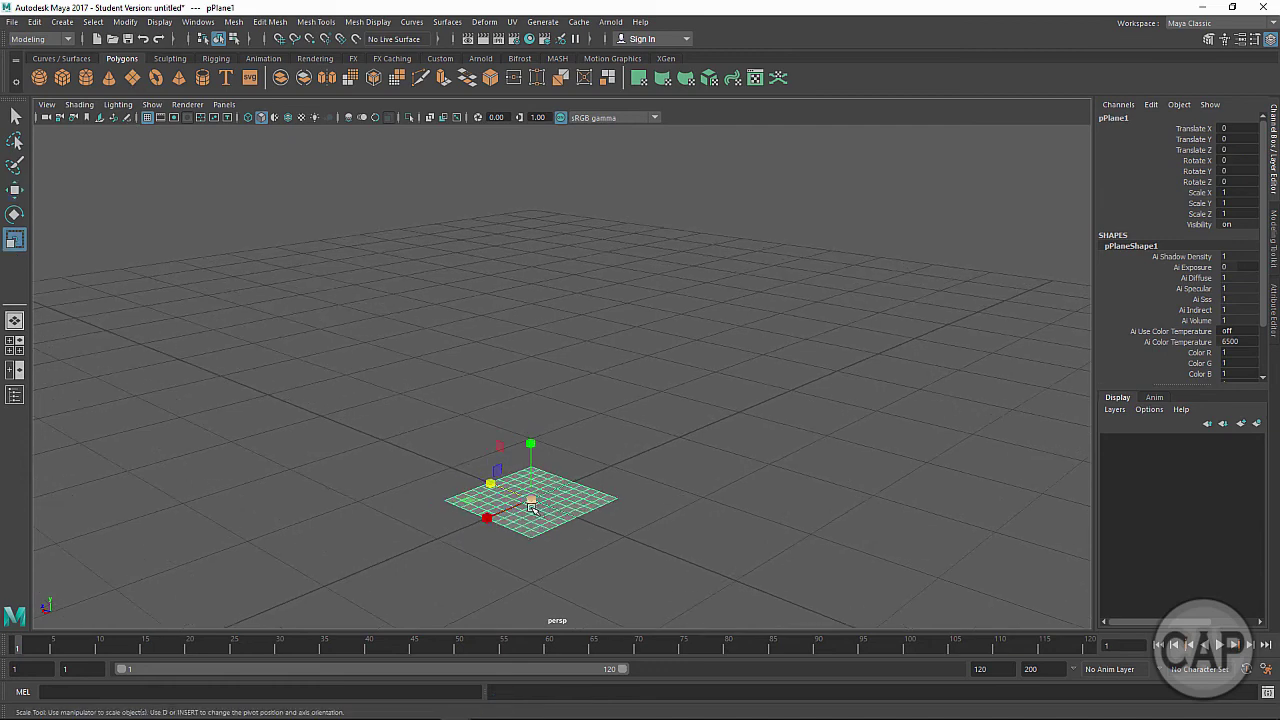
{"action": "left_click_drag", "start_coordinate": [531, 500], "coordinate": [1170, 352]}
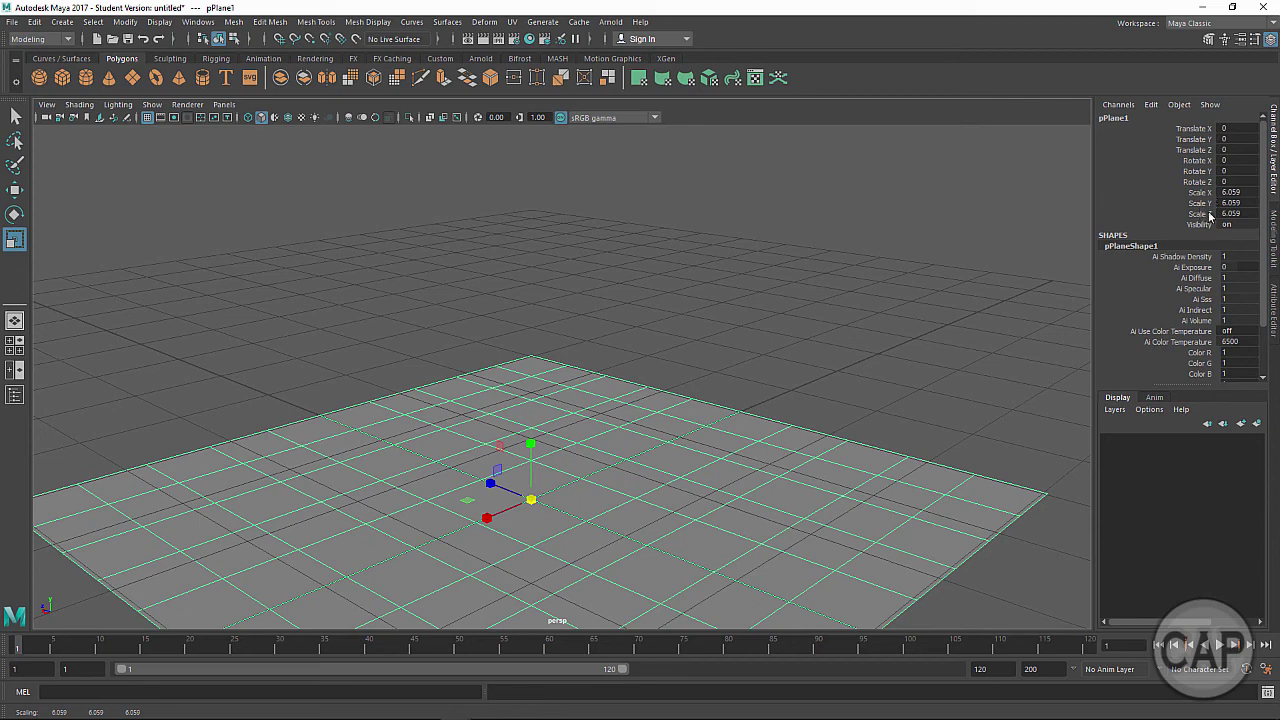
Step: Set the plane's Scale X, Scale Y and Scale Z to 100
{"action": "left_click", "coordinate": [1245, 190]}
{"action": "left_click_drag", "start_coordinate": [1250, 191], "coordinate": [1248, 213]}
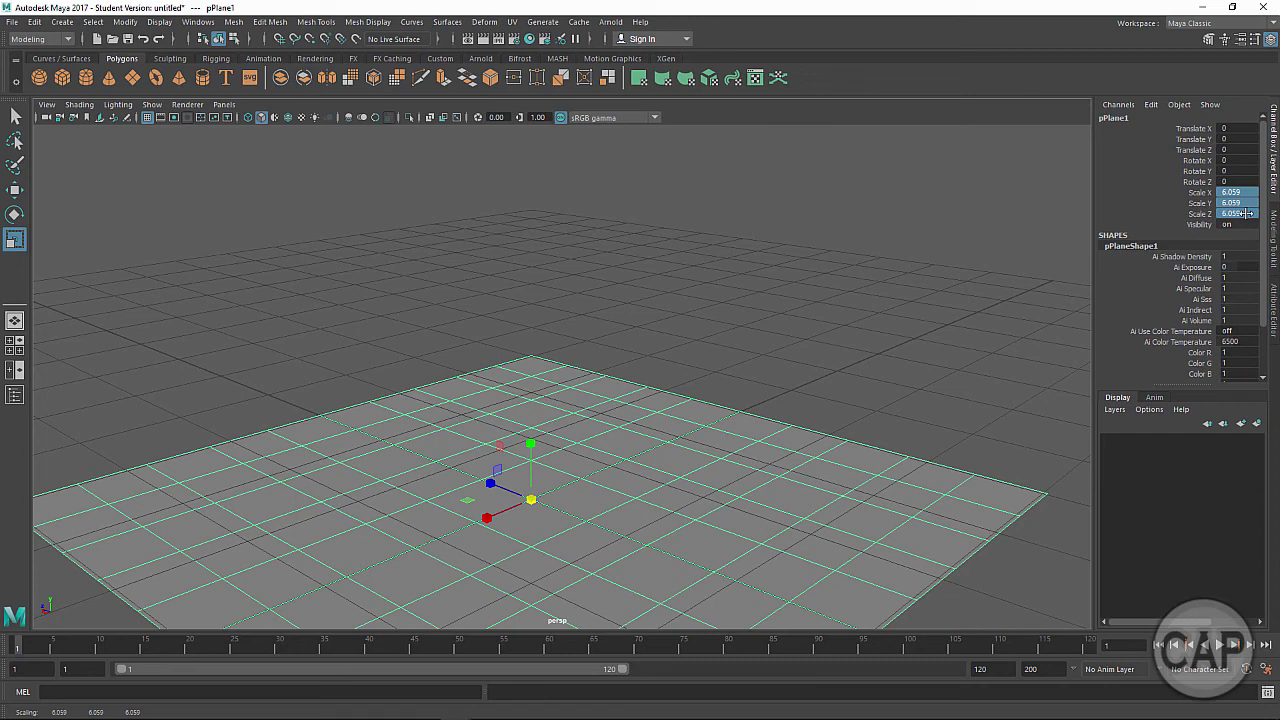
{"action": "left_click", "coordinate": [1248, 213]}
{"action": "key", "text": "Return"}
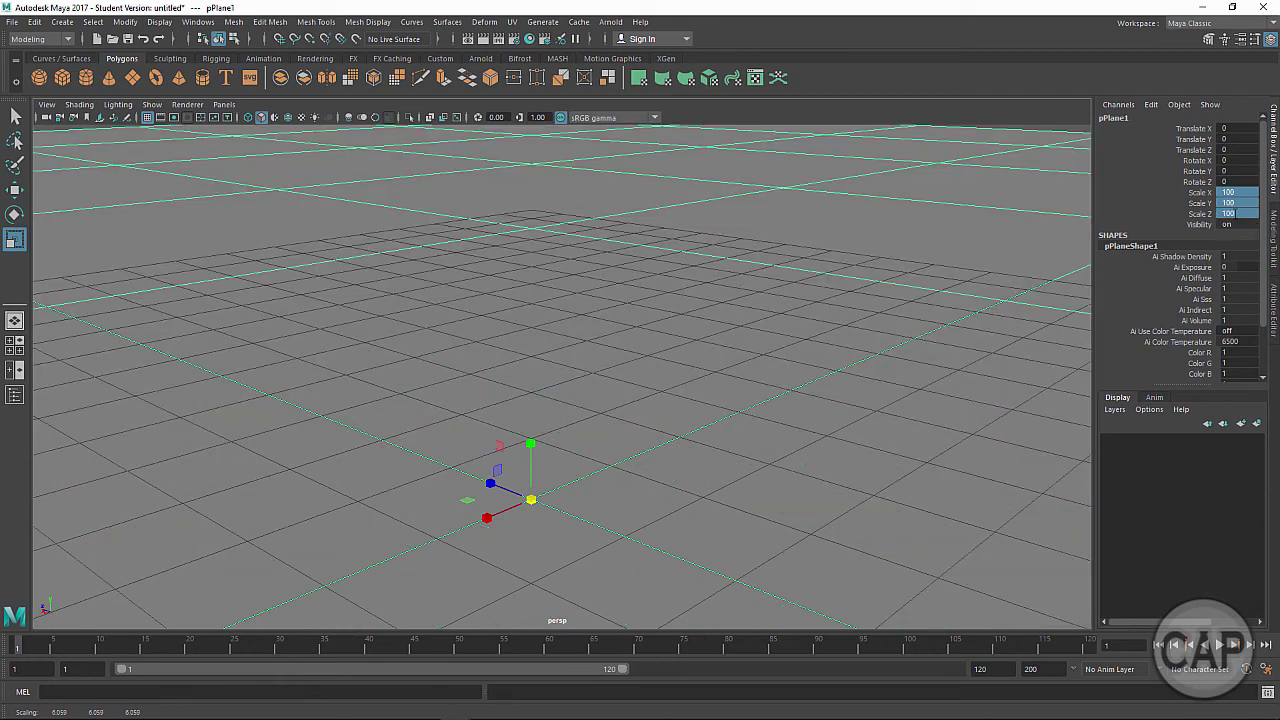
Step: Set the plane's Subdivisions Width and Subdivisions Height to 100 in its polyPlane1 inputs
{"action": "right_click_drag", "start_coordinate": [632, 377], "coordinate": [180, 322], "text": "alt"}
{"action": "scroll", "coordinate": [578, 425], "scroll_direction": "up", "scroll_amount": 6}
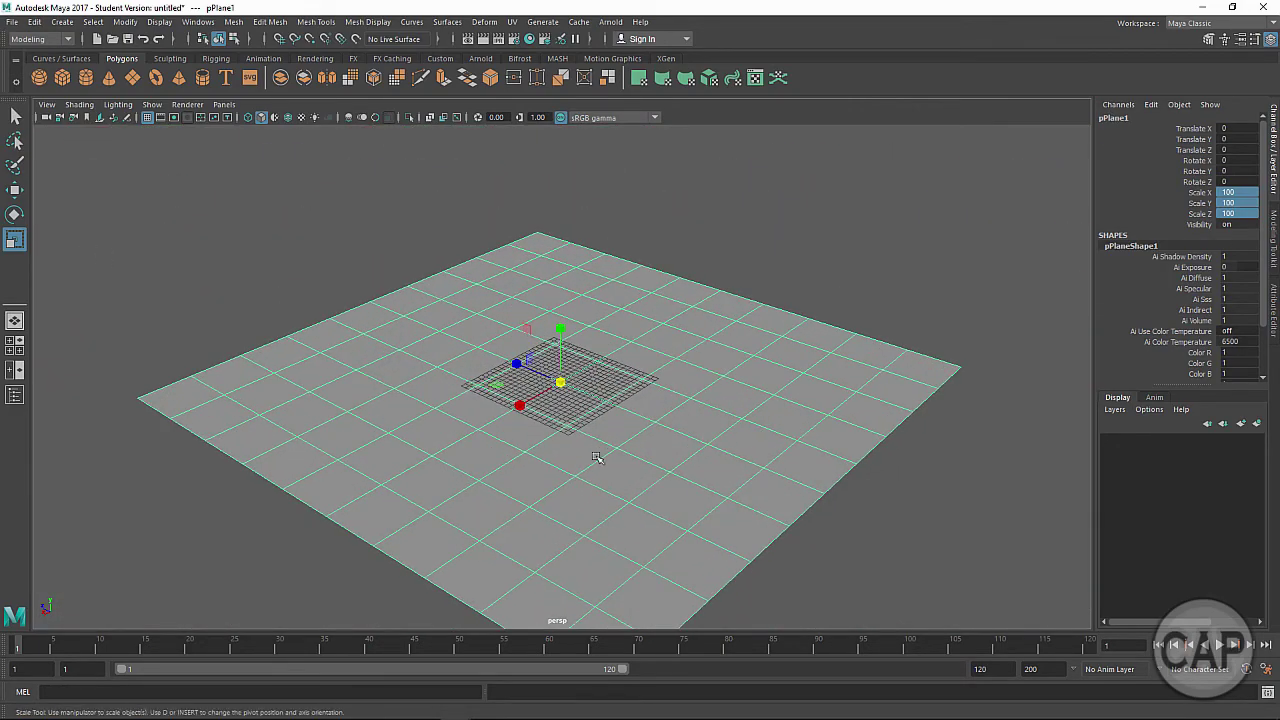
{"action": "scroll", "coordinate": [600, 427], "scroll_direction": "up", "scroll_amount": 1}
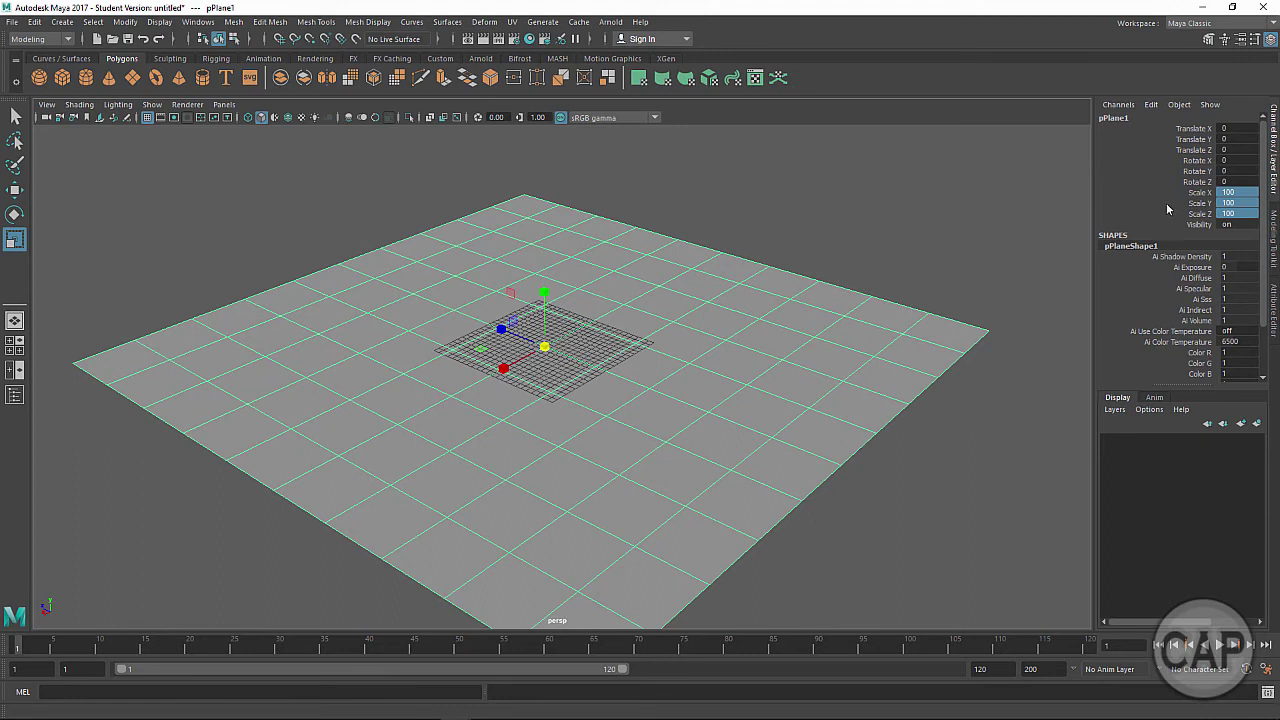
{"action": "left_click_drag", "start_coordinate": [1264, 244], "coordinate": [1264, 307]}
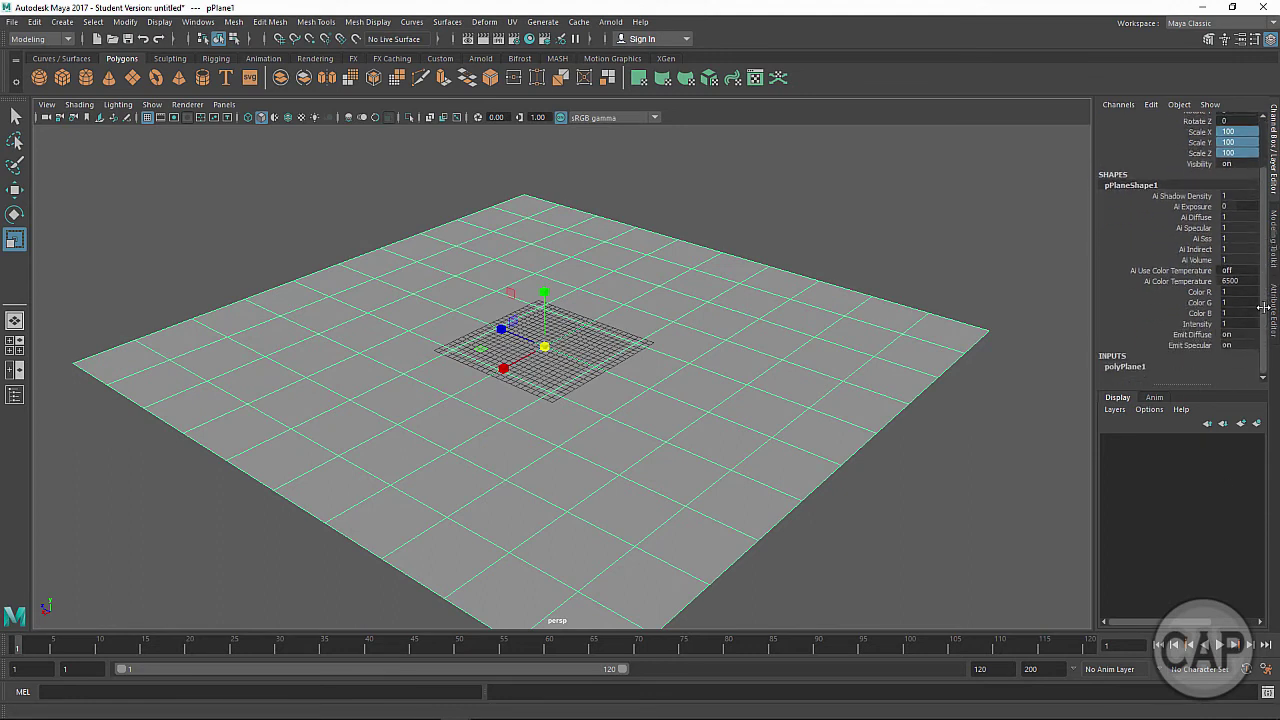
{"action": "left_click", "coordinate": [1120, 367]}
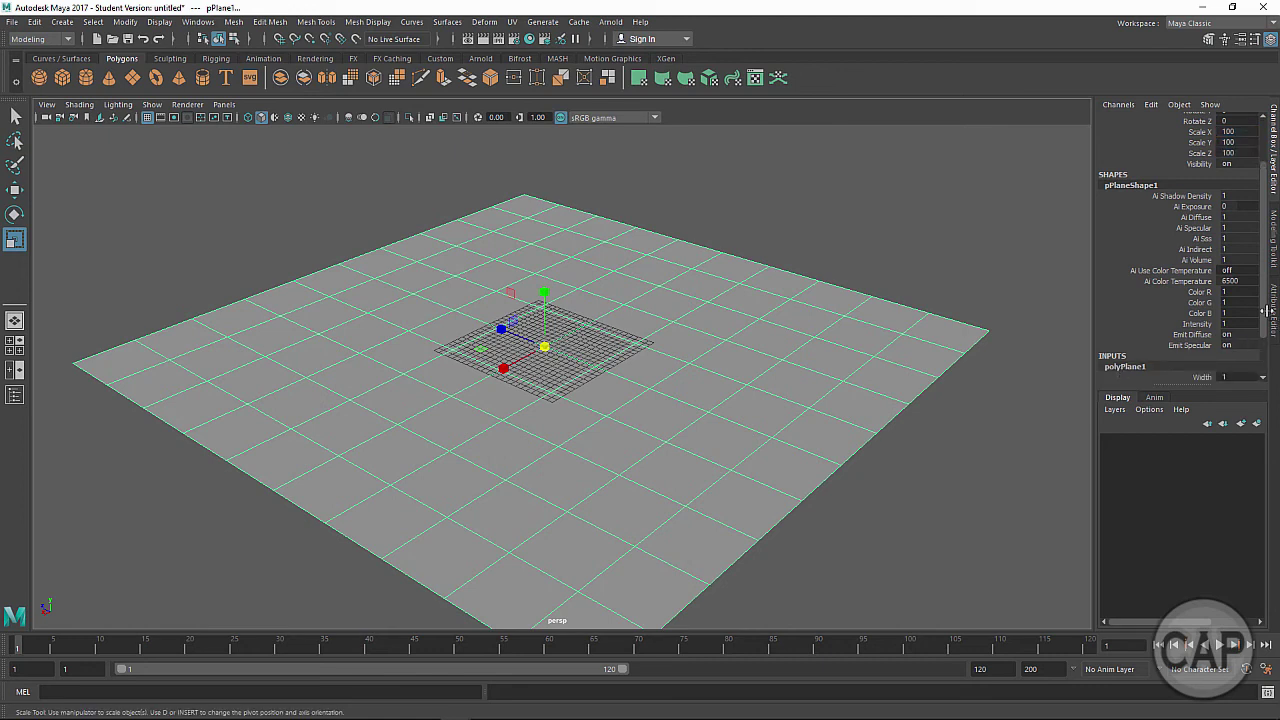
{"action": "left_click_drag", "start_coordinate": [1264, 327], "coordinate": [1256, 375]}
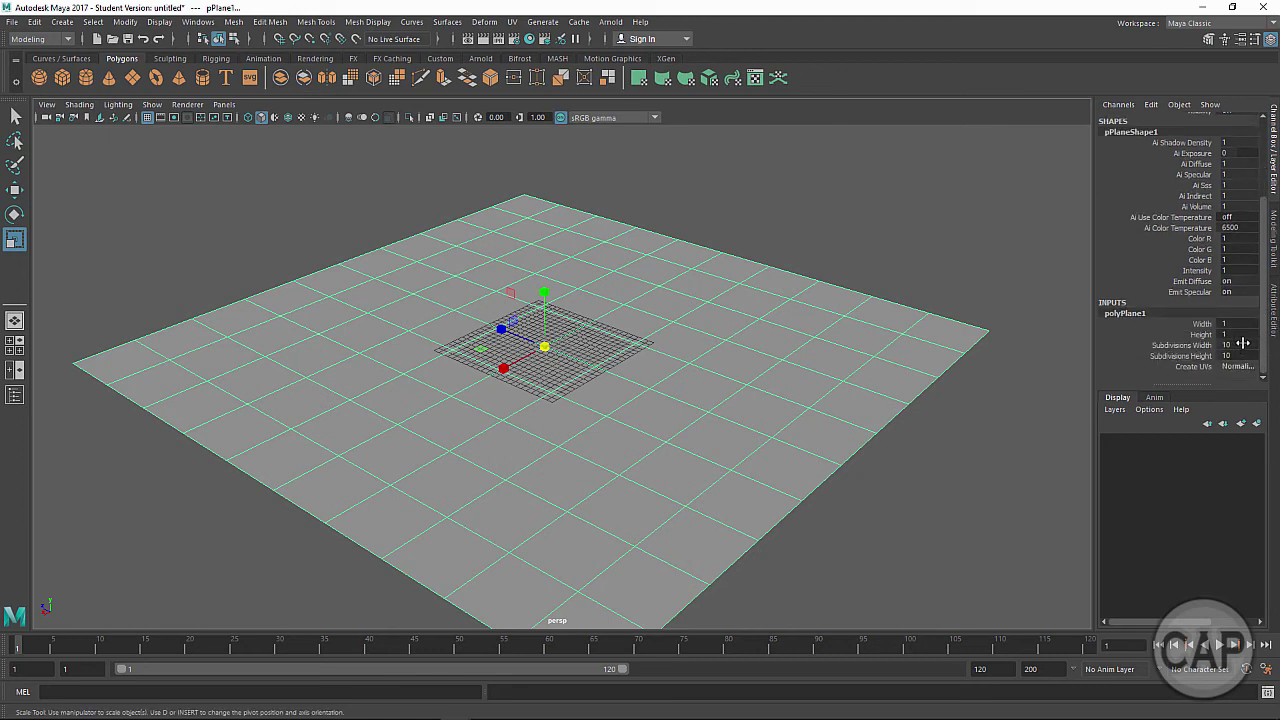
{"action": "left_click", "coordinate": [1242, 343]}
{"action": "left_click", "coordinate": [1238, 355], "text": "shift"}
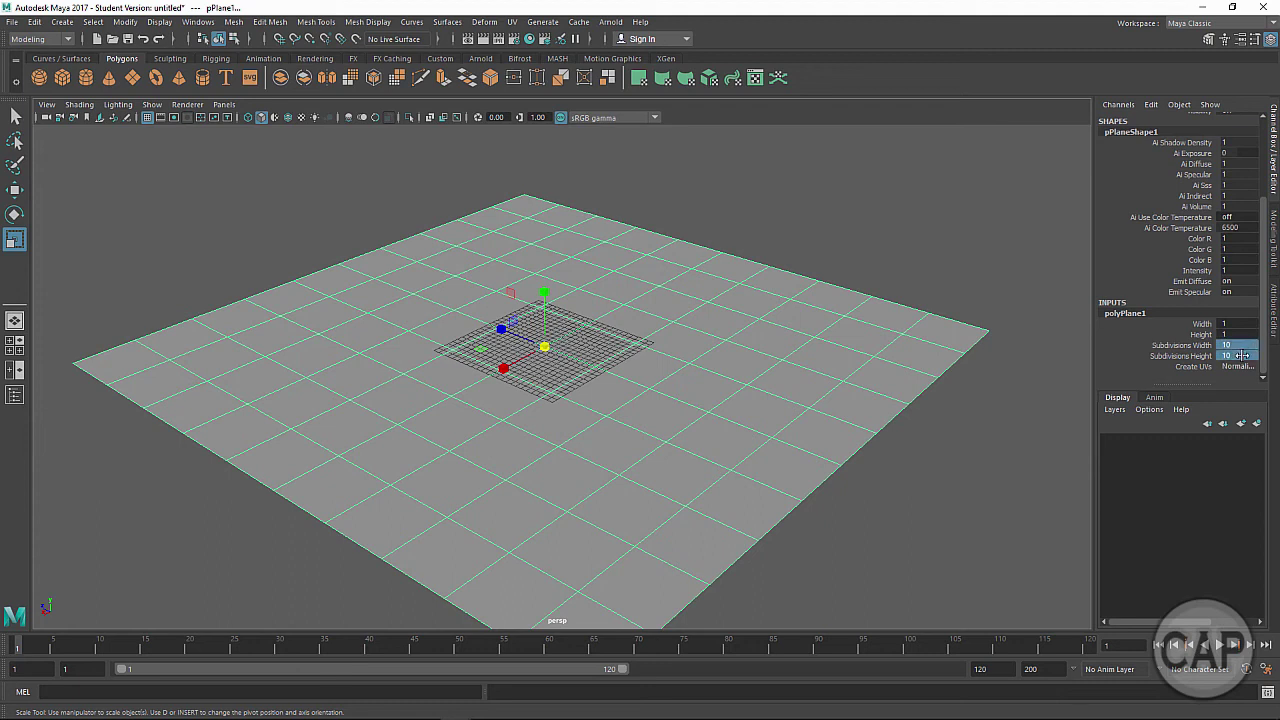
{"action": "left_click", "coordinate": [1240, 355]}
{"action": "type", "text": "100"}
{"action": "key", "text": "Return"}
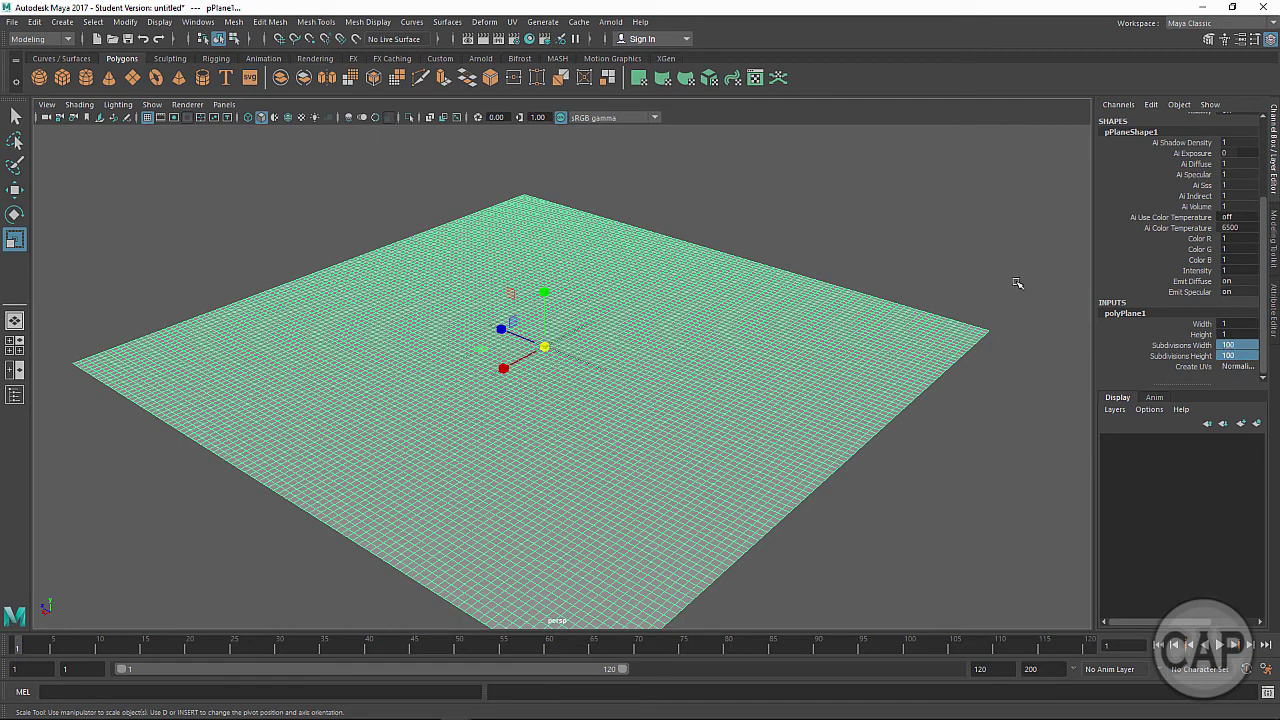
Step: Switch the subdivided plane to vertex component mode
{"action": "scroll", "coordinate": [566, 429], "scroll_direction": "up", "scroll_amount": 10}
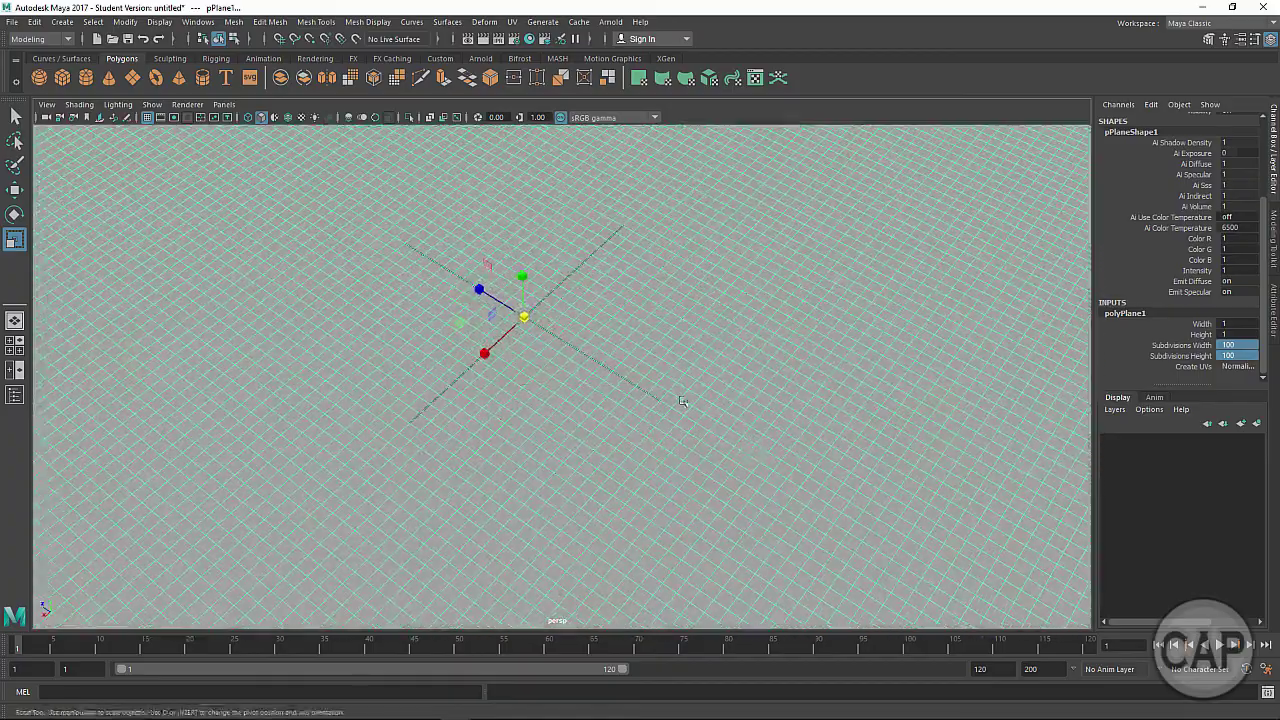
{"action": "right_click_drag", "start_coordinate": [660, 446], "coordinate": [263, 329], "text": "alt"}
{"action": "left_click_drag", "start_coordinate": [510, 420], "coordinate": [440, 375], "text": "alt"}
{"action": "right_click_drag", "start_coordinate": [440, 375], "coordinate": [645, 396], "text": "alt"}
{"action": "scroll", "coordinate": [672, 400], "scroll_direction": "up", "scroll_amount": 2}
{"action": "left_click_drag", "start_coordinate": [551, 451], "coordinate": [614, 457], "text": "alt"}
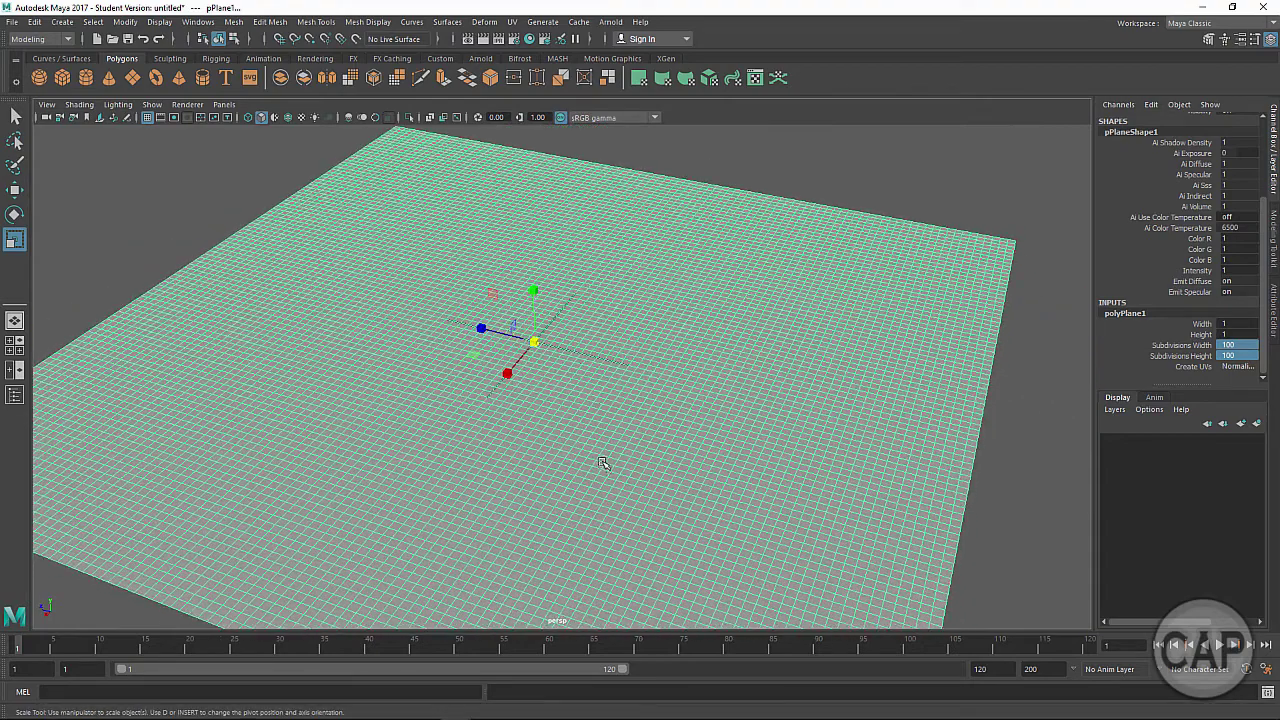
{"action": "right_click_drag", "start_coordinate": [571, 418], "coordinate": [509, 327]}
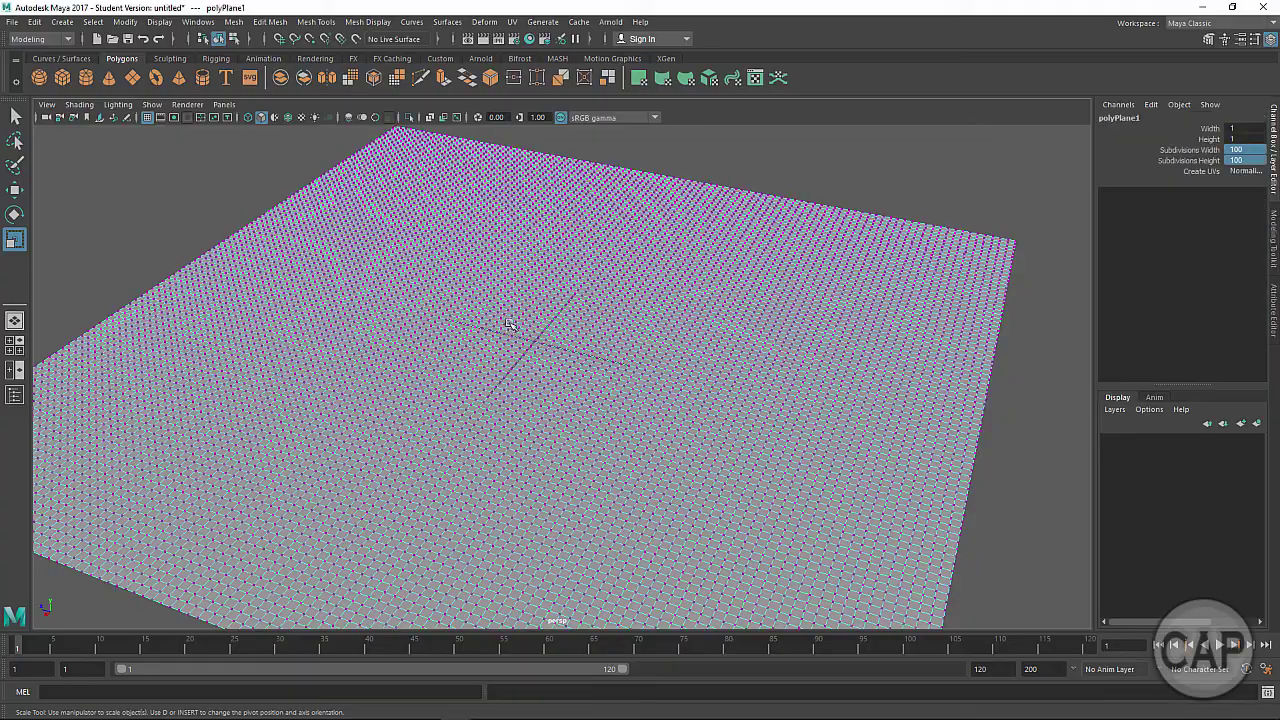
Step: Select the single vertex at the plane's centre and activate the Move tool
{"action": "left_click_drag", "start_coordinate": [509, 325], "coordinate": [631, 436], "text": "alt"}
{"action": "left_click", "coordinate": [602, 392]}
{"action": "key", "text": "w"}
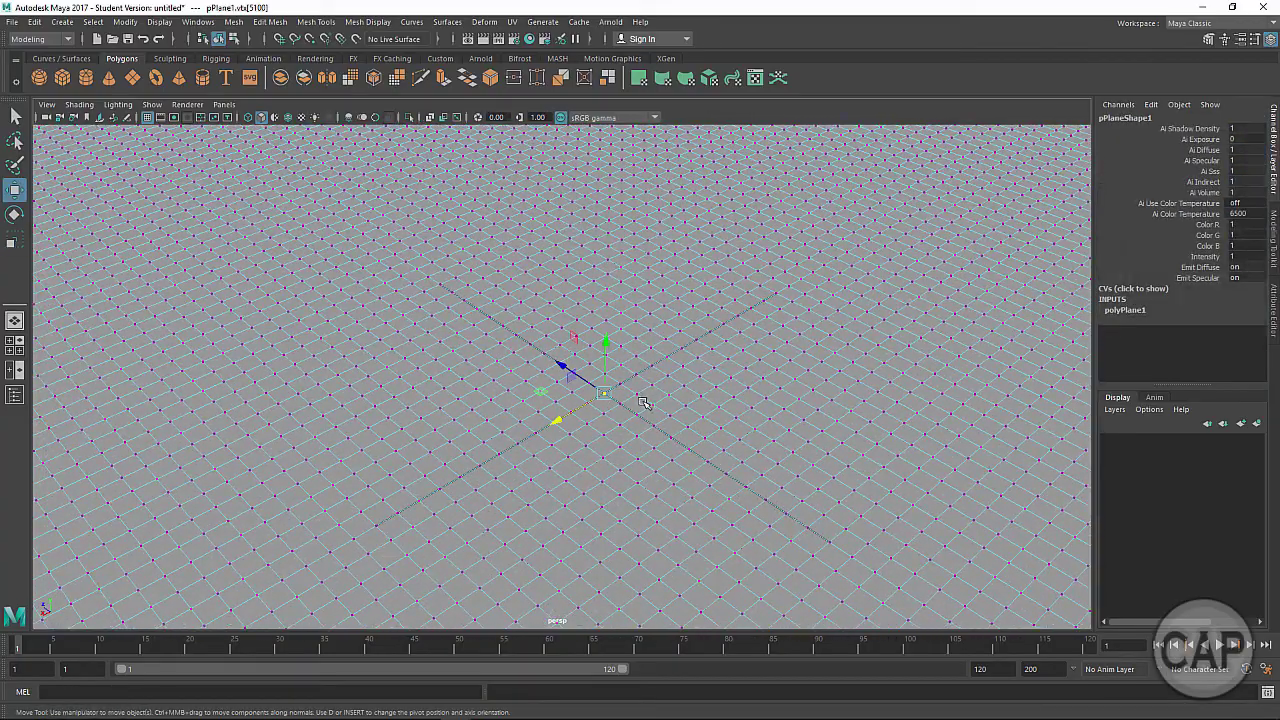
Step: Try raising marquee-selected vertices at the plane's centre, including a larger surrounding block, to form a stepped mound
{"action": "left_click_drag", "start_coordinate": [606, 345], "coordinate": [605, 404]}
{"action": "left_click_drag", "start_coordinate": [523, 351], "coordinate": [641, 467]}
{"action": "left_click_drag", "start_coordinate": [590, 376], "coordinate": [665, 360]}
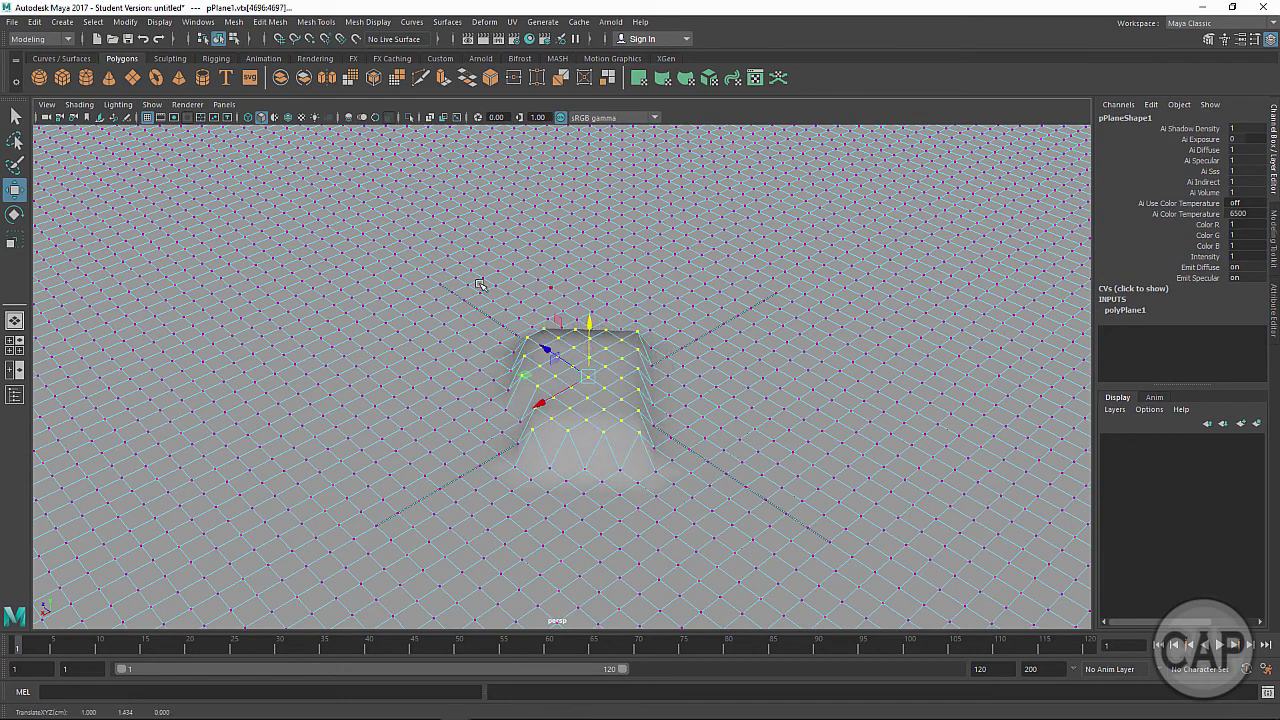
{"action": "left_click_drag", "start_coordinate": [453, 278], "coordinate": [789, 493]}
{"action": "left_click_drag", "start_coordinate": [624, 334], "coordinate": [690, 356]}
{"action": "right_click_drag", "start_coordinate": [707, 356], "coordinate": [450, 380], "text": "alt"}
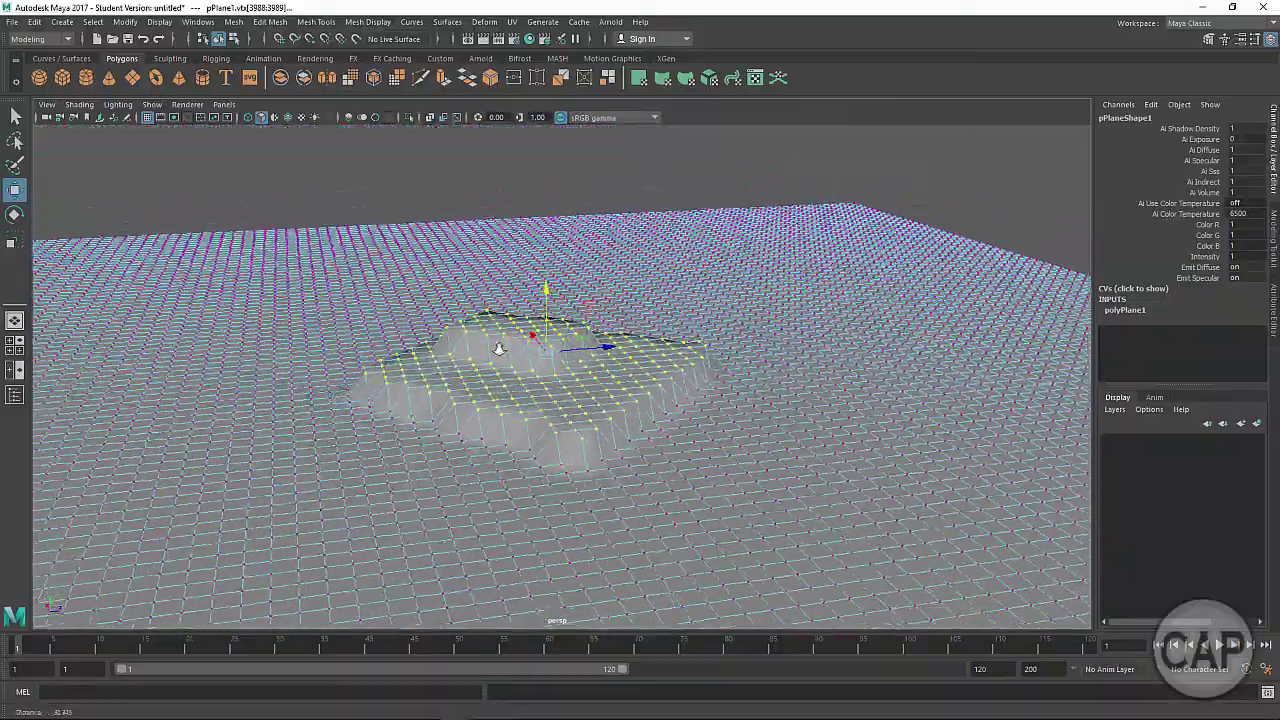
{"action": "left_click_drag", "start_coordinate": [400, 370], "coordinate": [498, 364], "text": "alt"}
{"action": "right_click_drag", "start_coordinate": [504, 408], "coordinate": [610, 410], "text": "alt"}
Step: Undo the vertex moves and marquee selections, back to the single selected vertex at the flat plane's centre
{"action": "key", "text": "ctrl+z"}
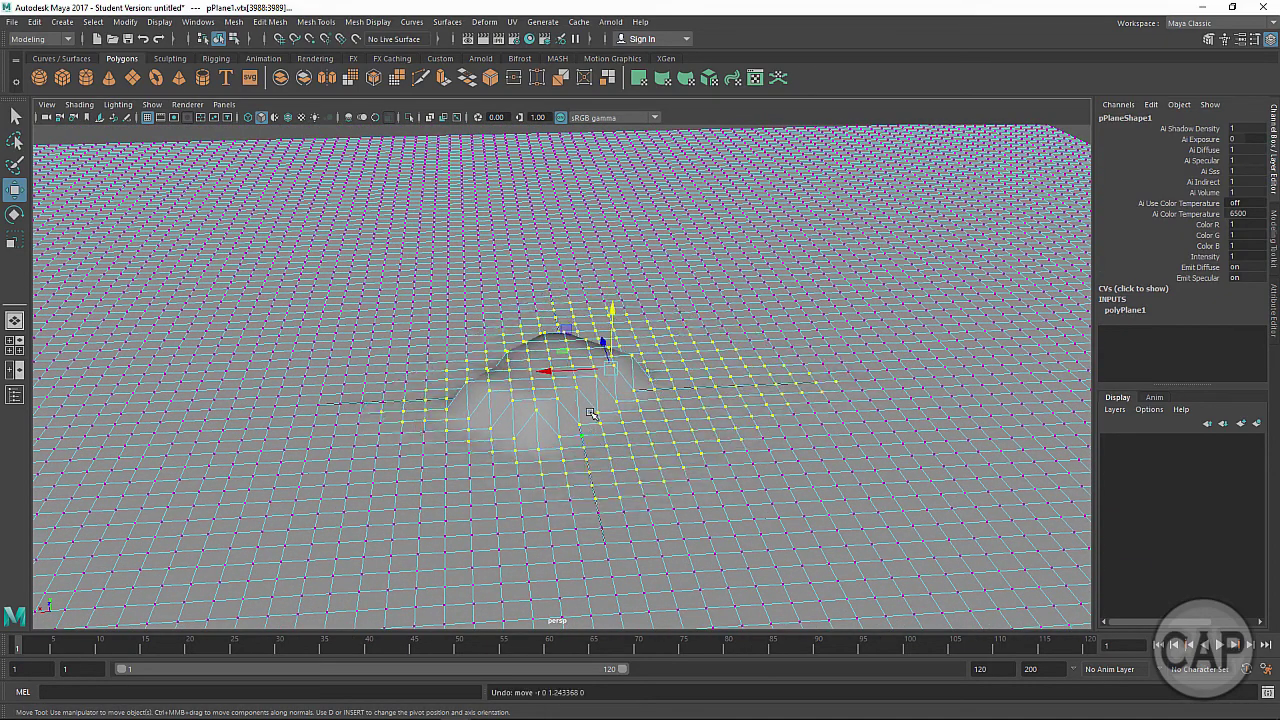
{"action": "key", "text": "ctrl+z"}
{"action": "key", "text": "ctrl+z"}
{"action": "right_click_drag", "start_coordinate": [680, 459], "coordinate": [620, 449], "text": "alt"}
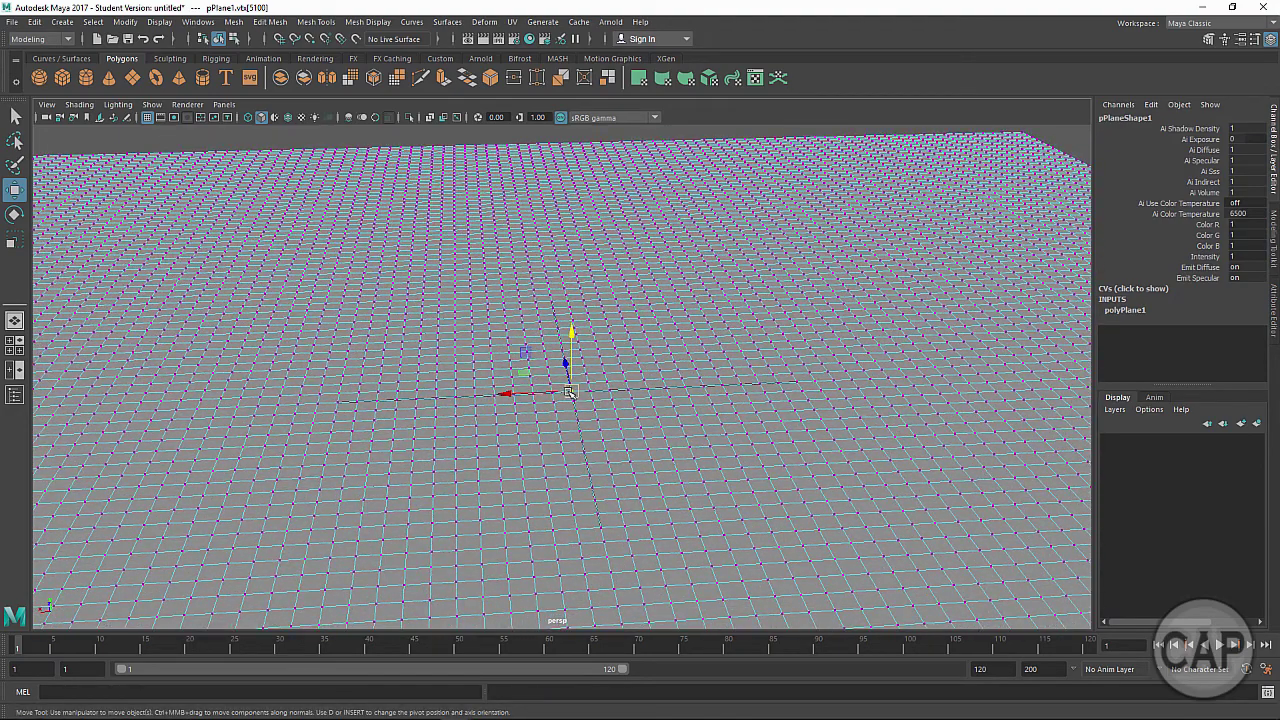
Step: Enable Soft Select in the Move Tool's settings and set its falloff radius to 15.56
{"action": "double_click", "coordinate": [15, 190]}
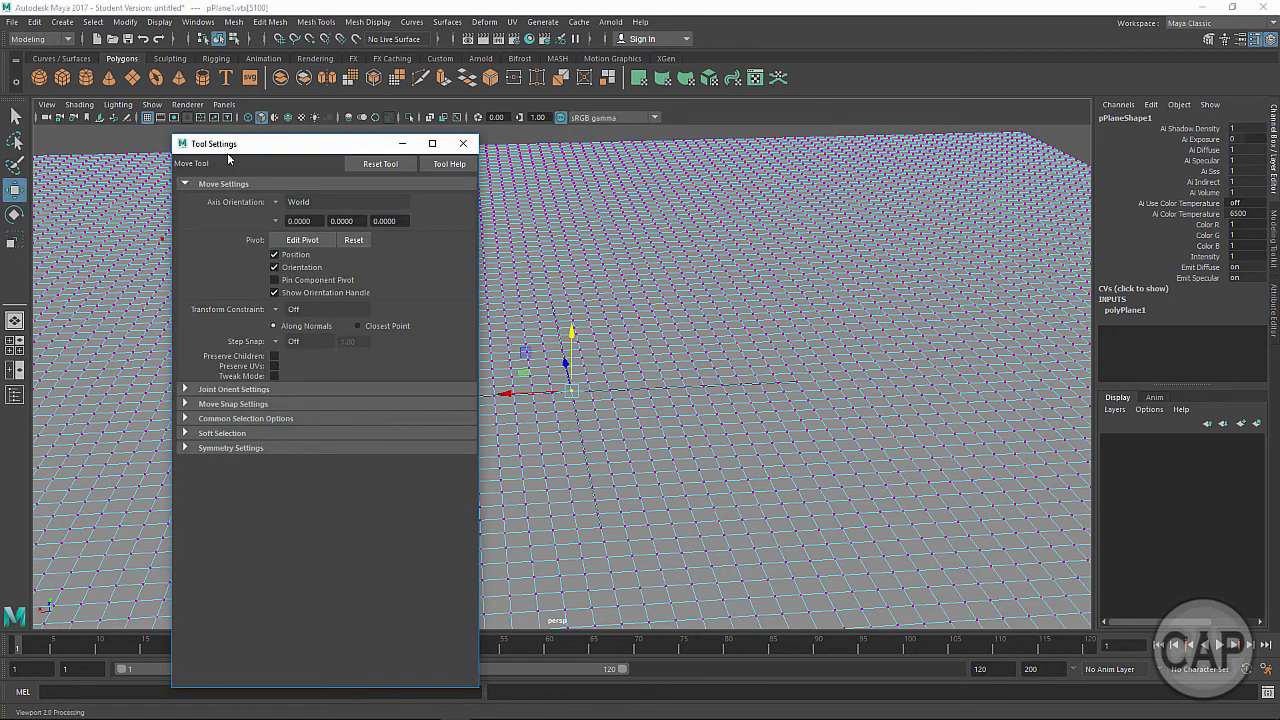
{"action": "left_click_drag", "start_coordinate": [242, 154], "coordinate": [215, 98]}
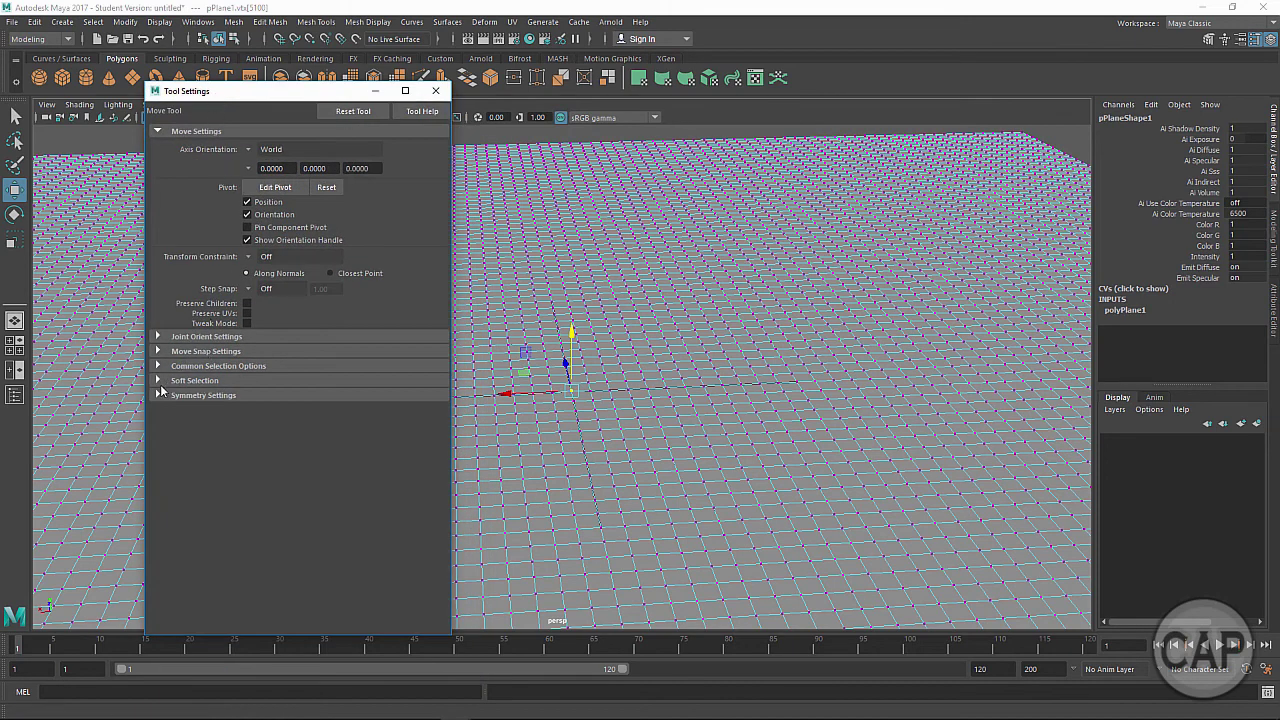
{"action": "left_click", "coordinate": [159, 382]}
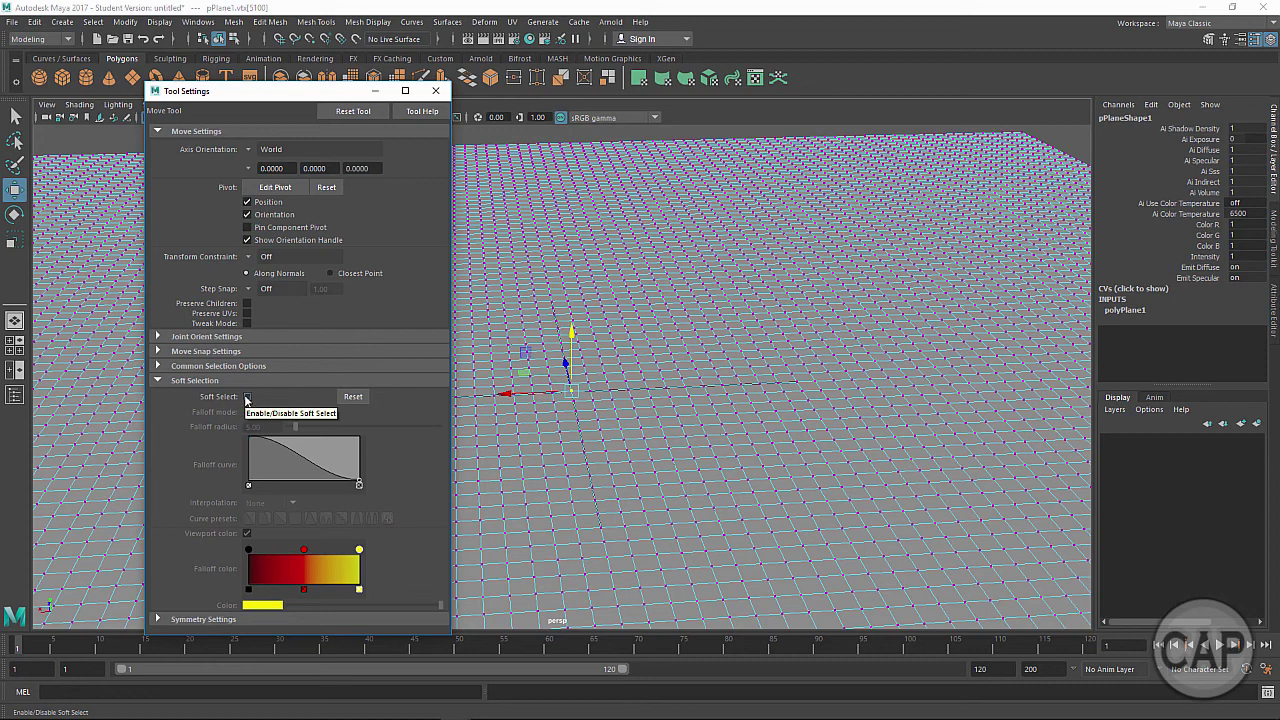
{"action": "left_click", "coordinate": [247, 397]}
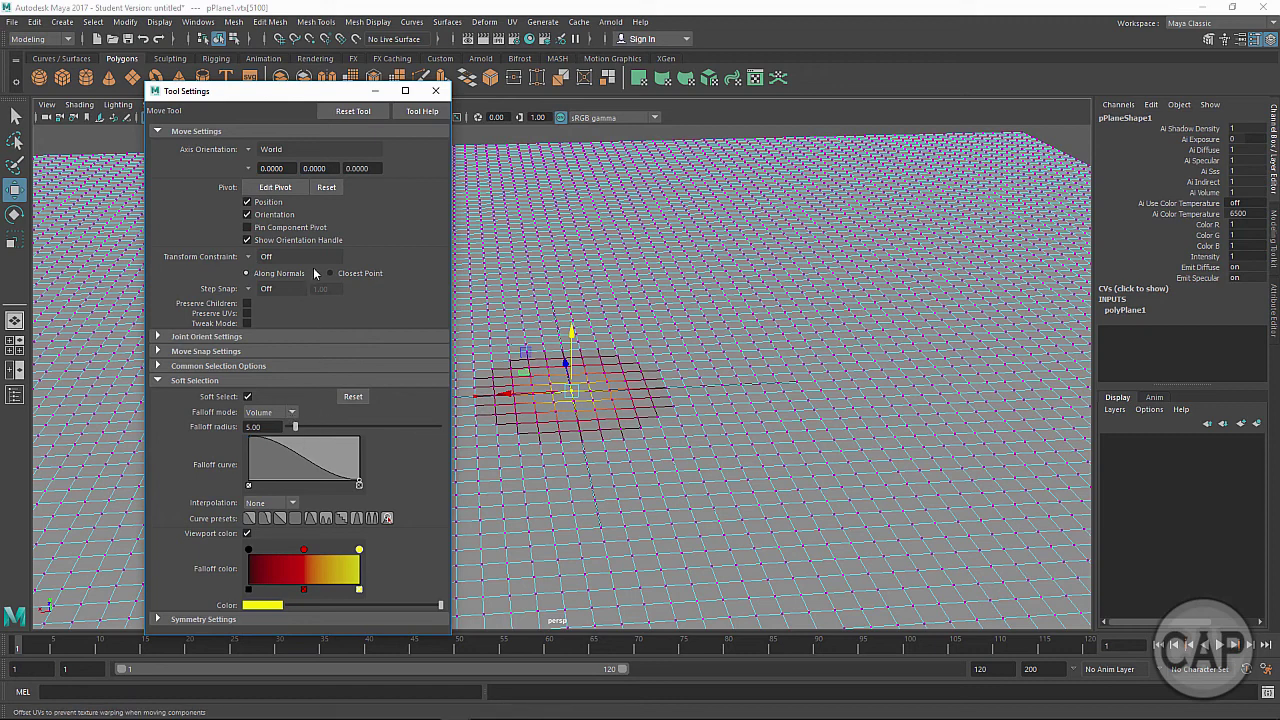
{"action": "left_click_drag", "start_coordinate": [305, 95], "coordinate": [229, 59]}
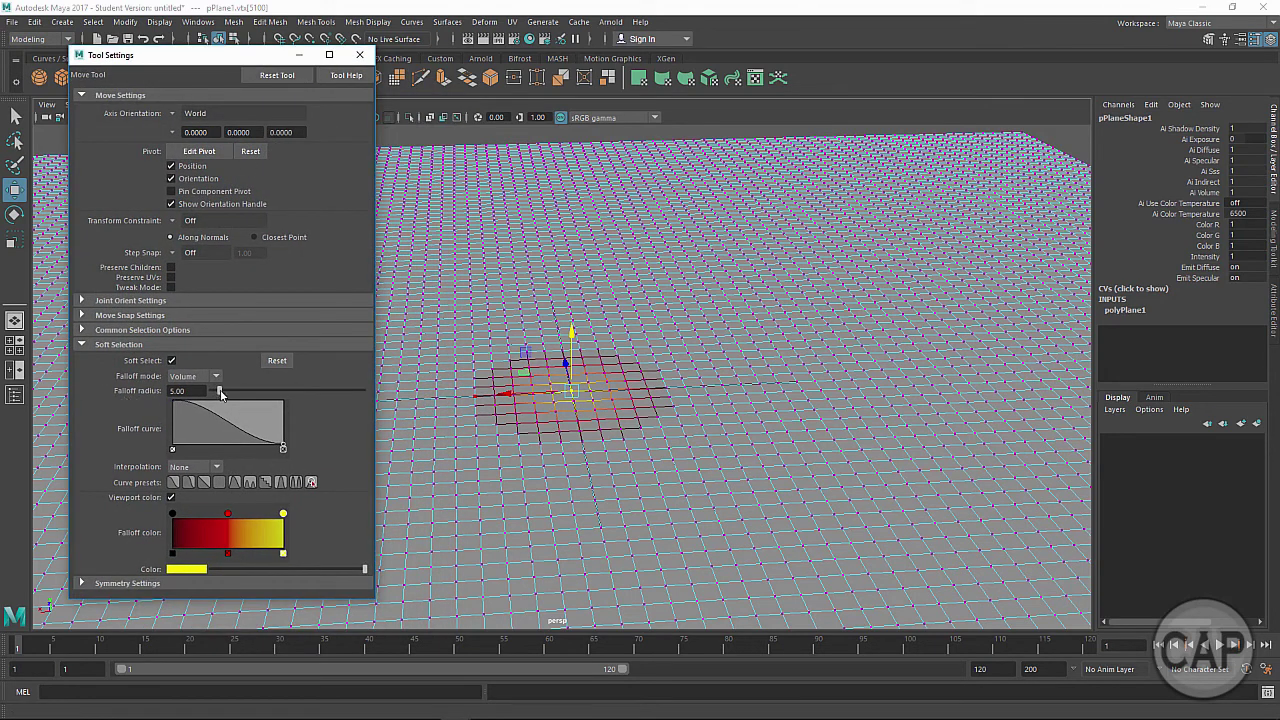
{"action": "mouse_move", "coordinate": [222, 393]}
{"action": "left_mouse_down"}
{"action": "mouse_move", "coordinate": [253, 392]}
{"action": "mouse_move", "coordinate": [235, 390]}
{"action": "left_mouse_up"}
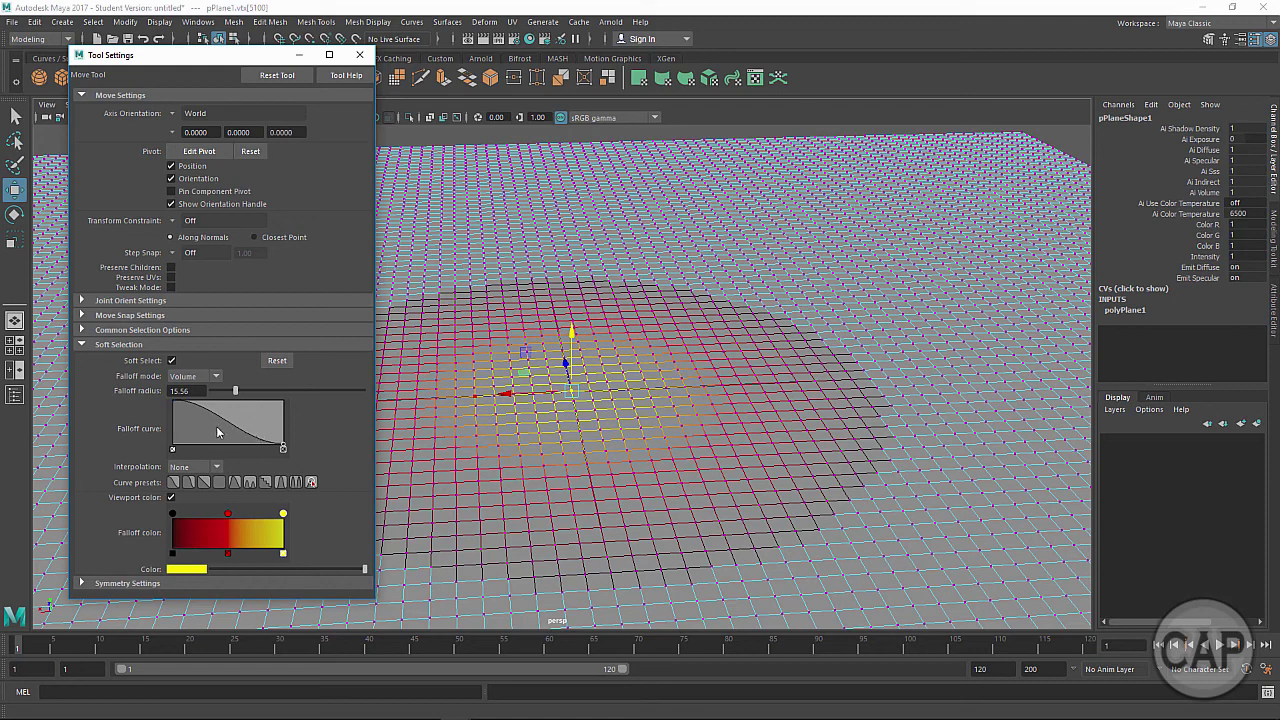
Step: Try the linear and flat-topped falloff curve presets, and restore the smooth S-shaped preset
{"action": "left_click", "coordinate": [205, 482]}
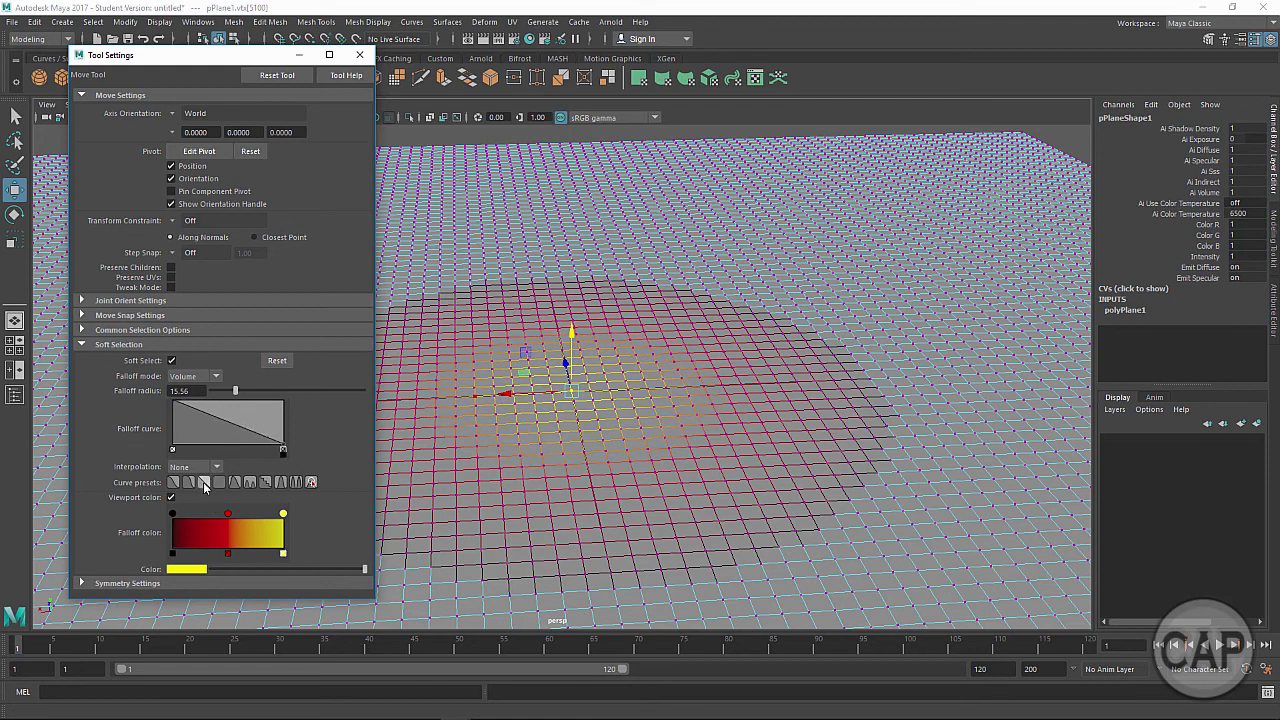
{"action": "left_click", "coordinate": [191, 484]}
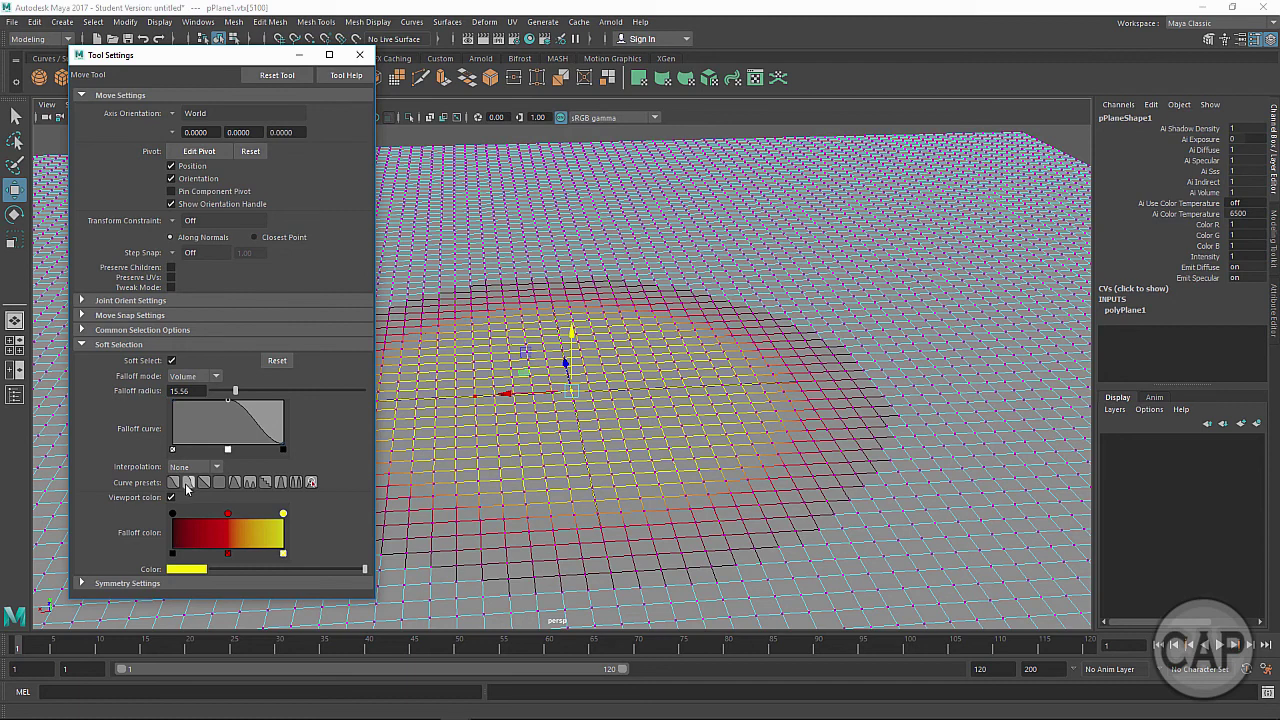
{"action": "left_click", "coordinate": [174, 483]}
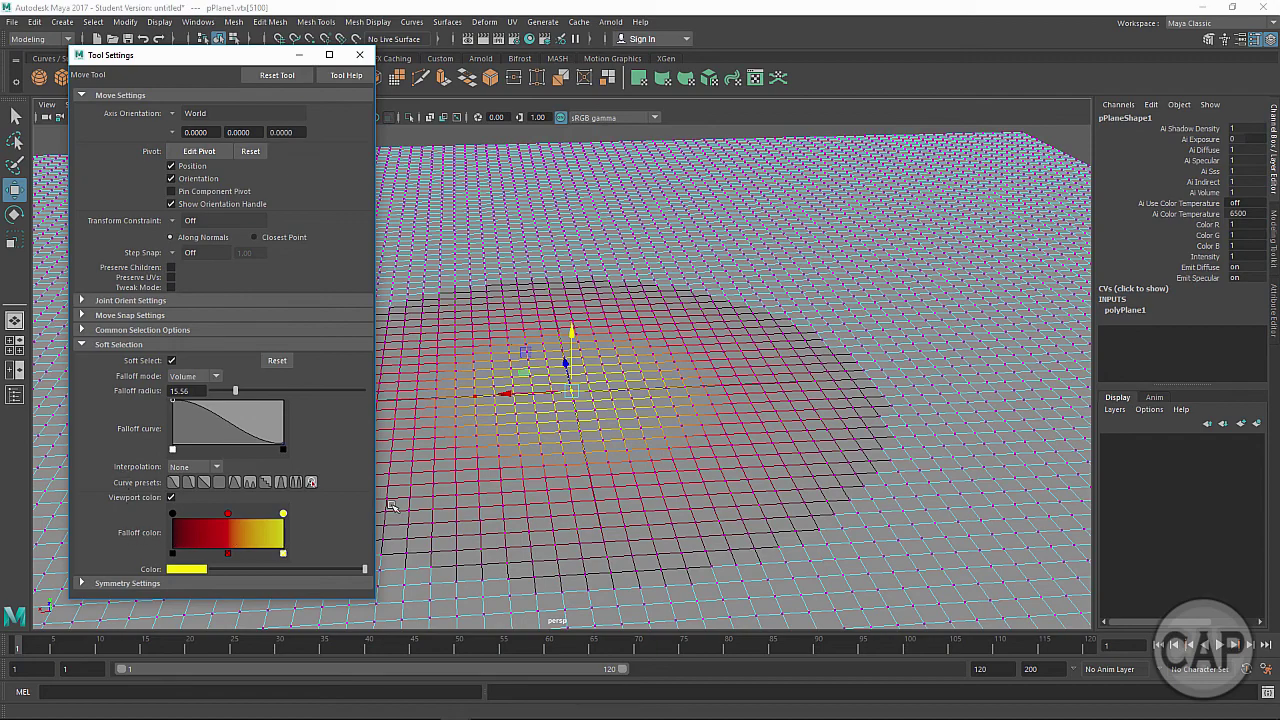
Step: Raise the soft-selected centre vertex vertically to pull a smooth, rounded hill out of the plane
{"action": "right_click_drag", "start_coordinate": [484, 497], "coordinate": [886, 512], "text": "alt"}
{"action": "middle_click_drag", "start_coordinate": [848, 497], "coordinate": [875, 430], "text": "alt"}
{"action": "right_click_drag", "start_coordinate": [875, 430], "coordinate": [300, 385], "text": "alt"}
{"action": "middle_click_drag", "start_coordinate": [590, 378], "coordinate": [608, 429], "text": "alt"}
{"action": "left_click_drag", "start_coordinate": [595, 362], "coordinate": [546, 159]}
{"action": "left_click_drag", "start_coordinate": [548, 461], "coordinate": [556, 395], "text": "alt"}
{"action": "right_click_drag", "start_coordinate": [556, 395], "coordinate": [750, 440], "text": "alt"}
{"action": "middle_click_drag", "start_coordinate": [674, 330], "coordinate": [671, 512], "text": "alt"}
{"action": "left_click_drag", "start_coordinate": [670, 511], "coordinate": [674, 575], "text": "alt"}
{"action": "left_click_drag", "start_coordinate": [601, 186], "coordinate": [600, 254]}
Step: Examine the soft-selection falloff on the hill from its peak down the slope to its base
{"action": "left_click_drag", "start_coordinate": [598, 370], "coordinate": [674, 393], "text": "alt"}
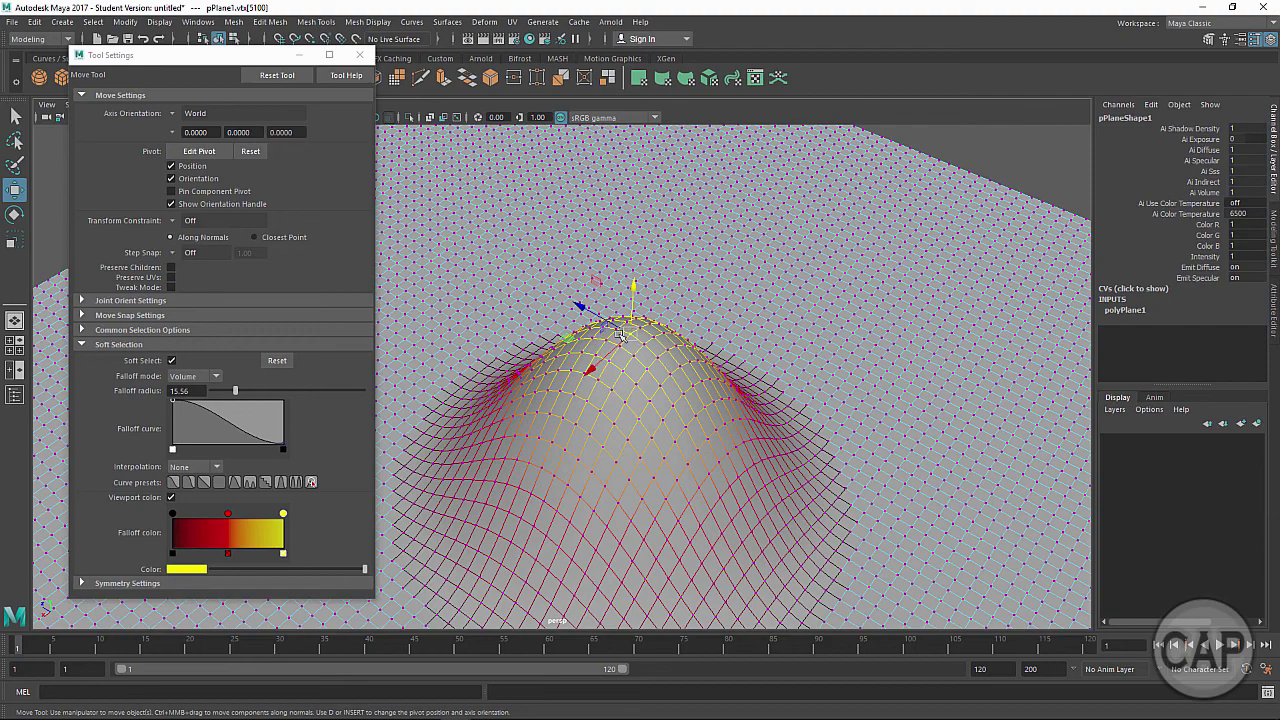
{"action": "right_click_drag", "start_coordinate": [600, 370], "coordinate": [875, 371], "text": "alt"}
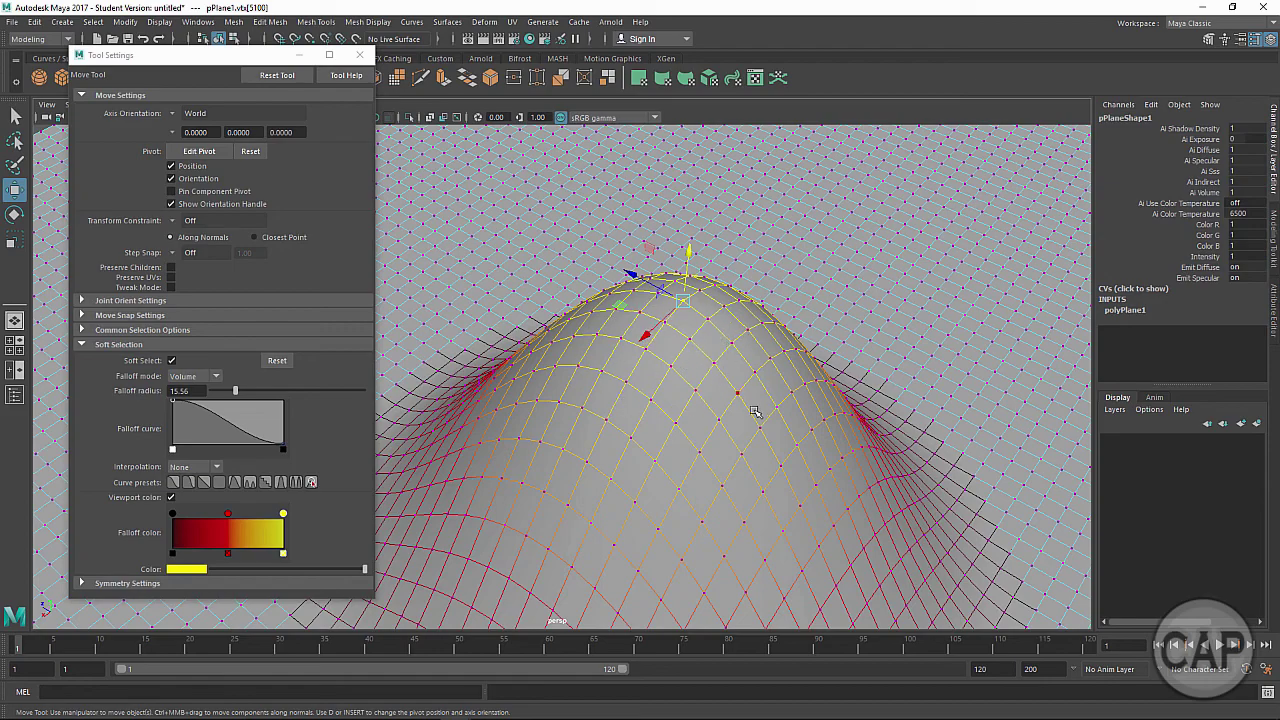
{"action": "right_click_drag", "start_coordinate": [757, 409], "coordinate": [547, 385], "text": "alt"}
{"action": "left_click_drag", "start_coordinate": [547, 385], "coordinate": [653, 304], "text": "alt"}
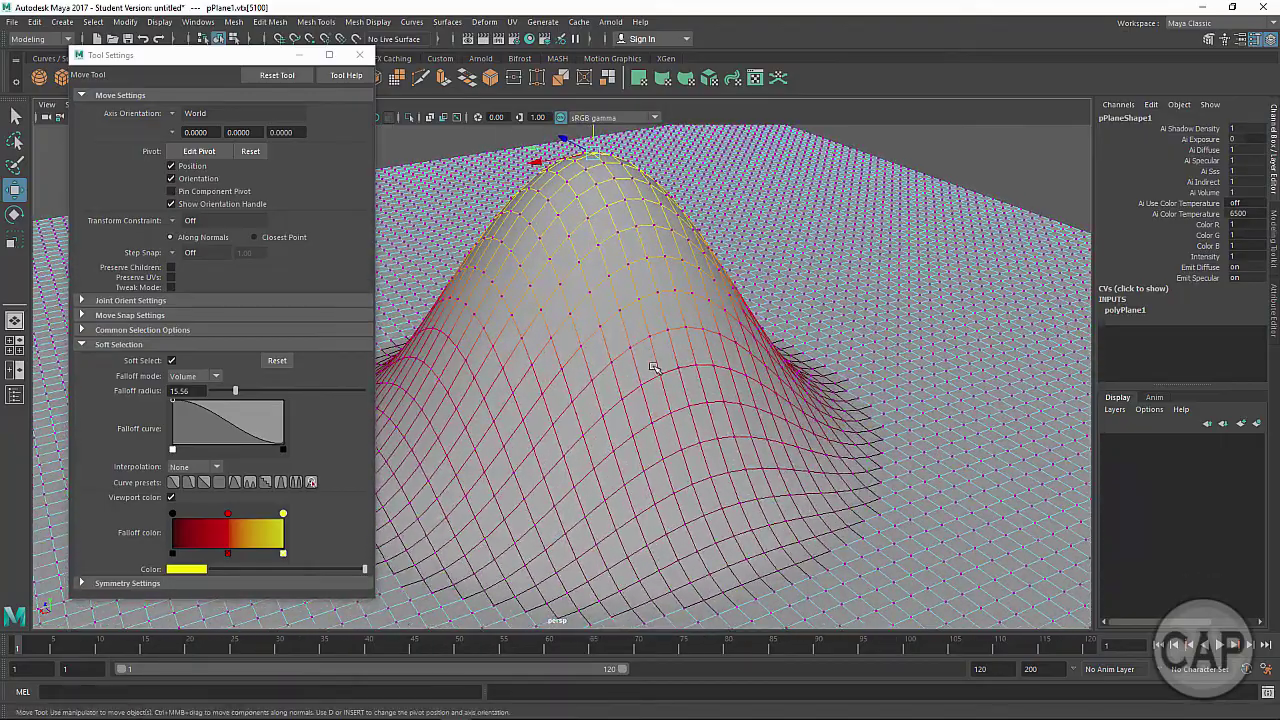
{"action": "left_click_drag", "start_coordinate": [659, 458], "coordinate": [714, 366], "text": "alt"}
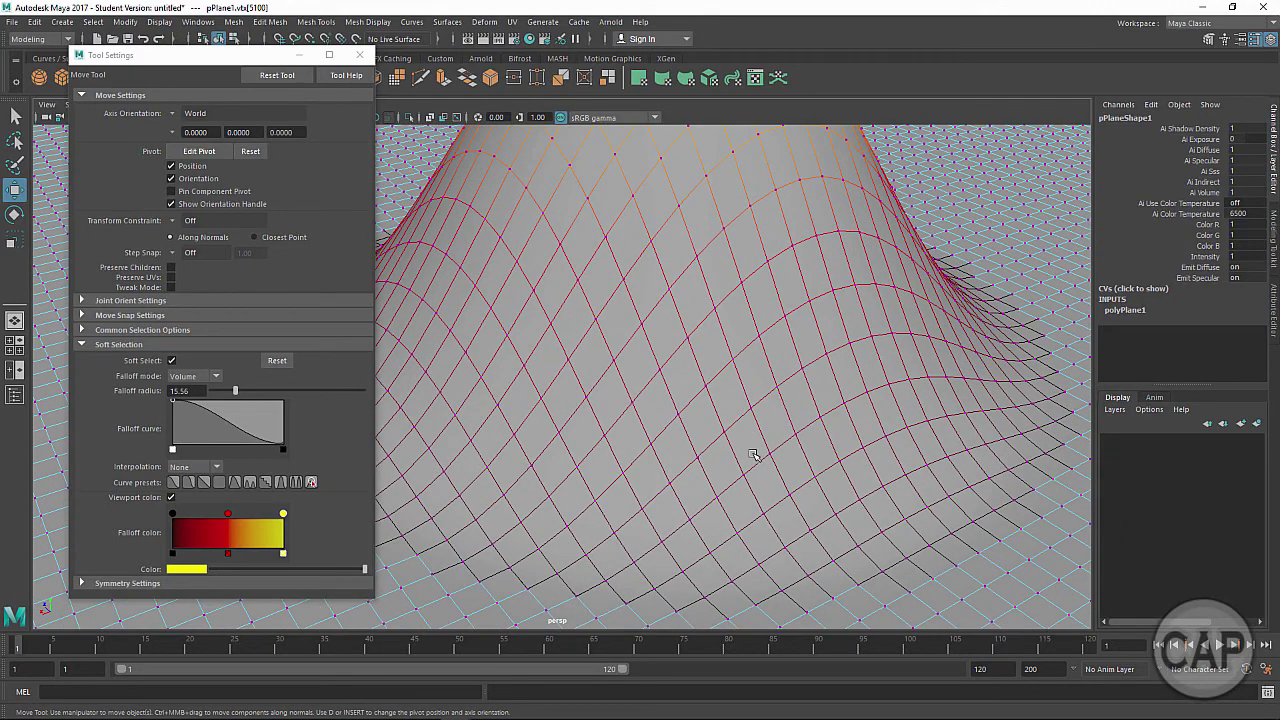
{"action": "right_click_drag", "start_coordinate": [766, 466], "coordinate": [733, 395], "text": "alt"}
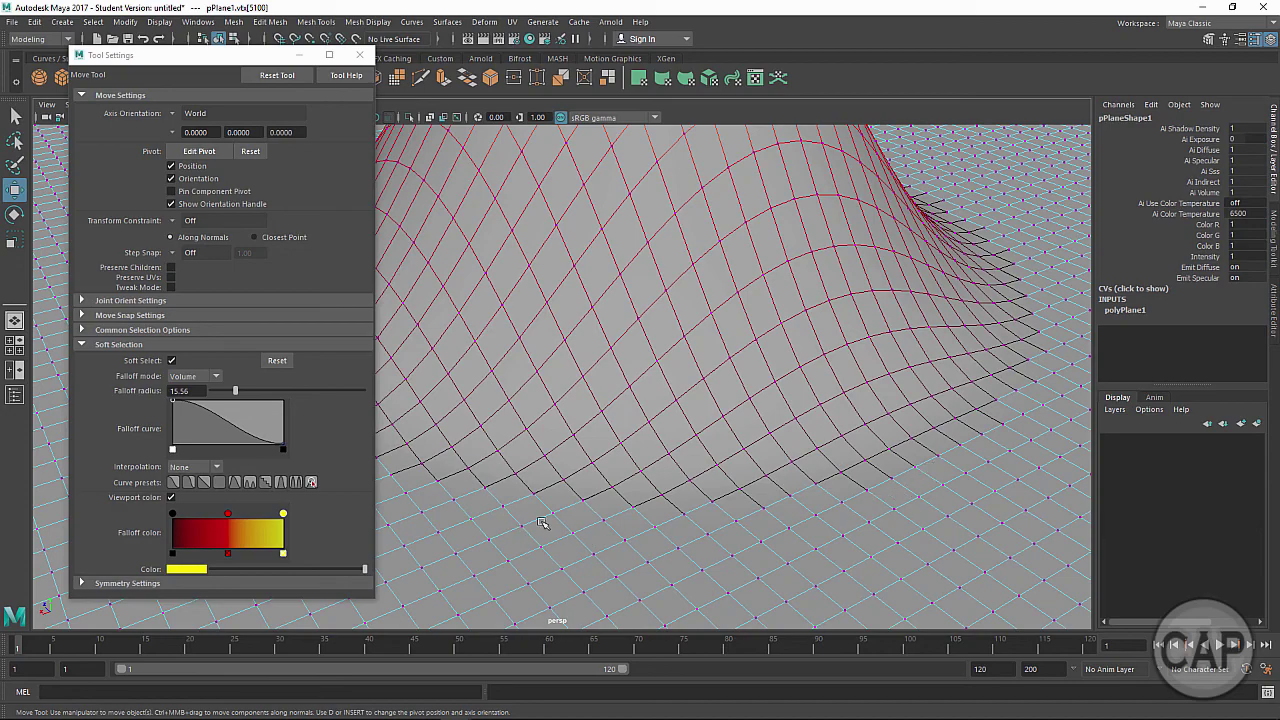
{"action": "right_click_drag", "start_coordinate": [930, 497], "coordinate": [649, 251], "text": "alt"}
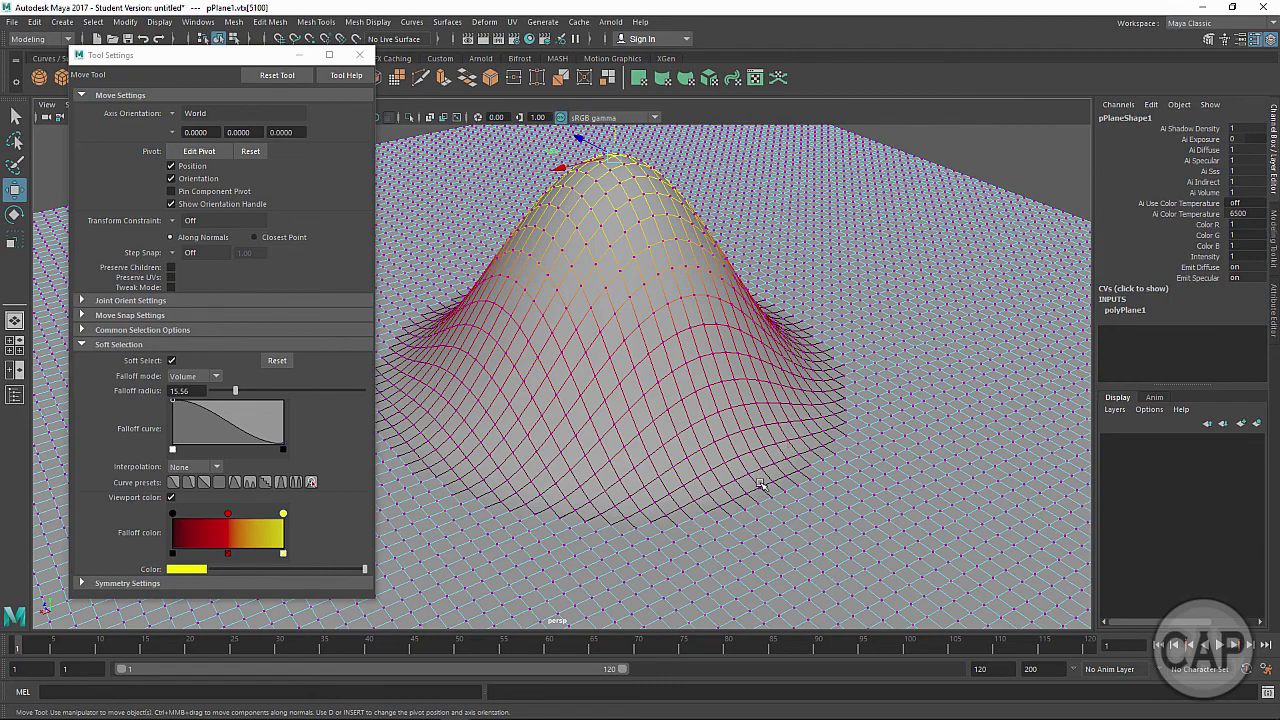
{"action": "right_click_drag", "start_coordinate": [697, 486], "coordinate": [1000, 430], "text": "alt"}
{"action": "middle_click_drag", "start_coordinate": [1040, 420], "coordinate": [768, 372], "text": "alt"}
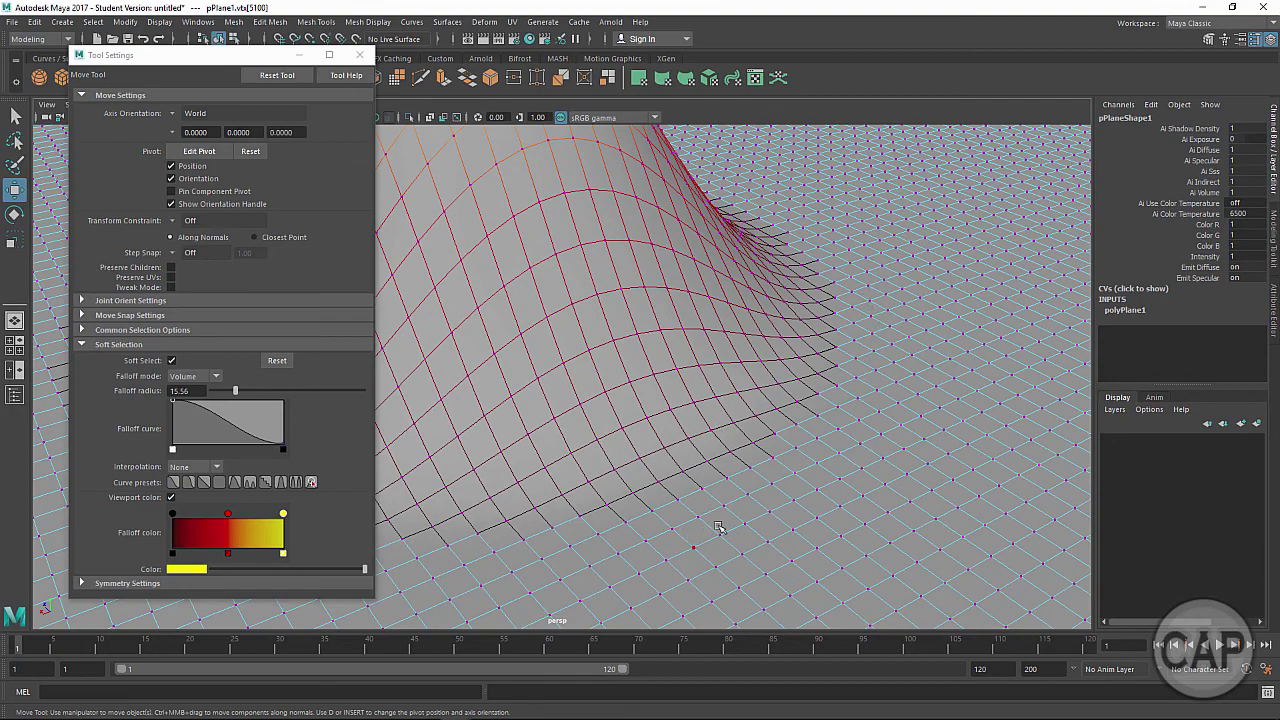
{"action": "mouse_move", "coordinate": [710, 500]}
{"action": "left_mouse_down", "text": "alt"}
{"action": "mouse_move", "coordinate": [620, 460]}
{"action": "mouse_move", "coordinate": [692, 487]}
{"action": "left_mouse_up", "text": "alt"}
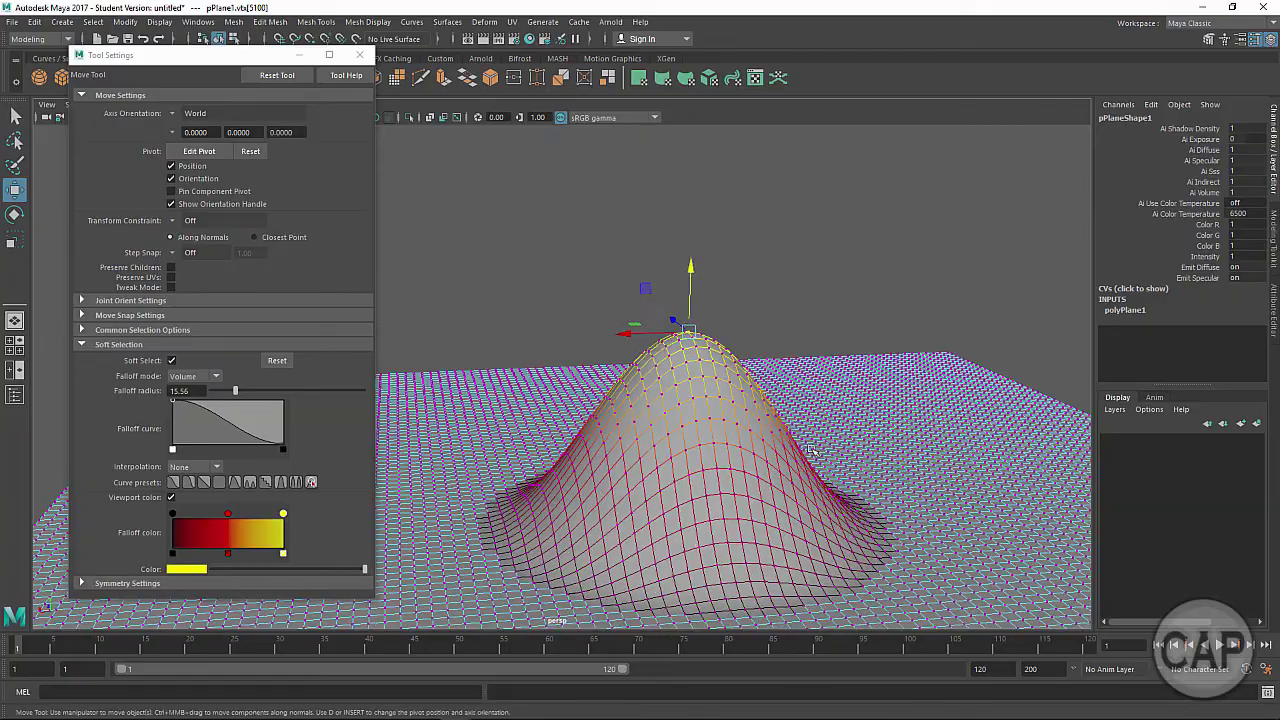
Step: Close the Move Tool's settings and return the plane to object mode
{"action": "left_click", "coordinate": [360, 55]}
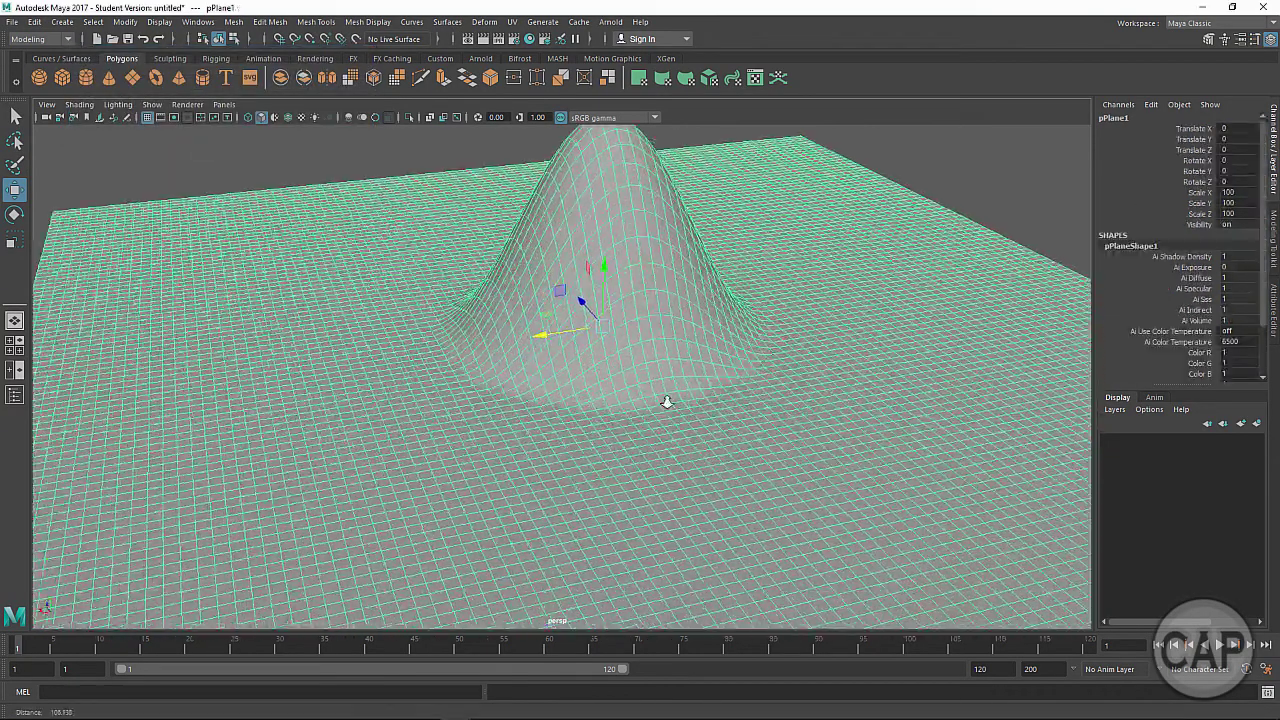
{"action": "scroll", "coordinate": [666, 403], "scroll_direction": "up", "scroll_amount": 2}
{"action": "middle_click_drag", "start_coordinate": [491, 386], "coordinate": [761, 427], "text": "alt"}
{"action": "scroll", "coordinate": [760, 426], "scroll_direction": "up", "scroll_amount": 4}
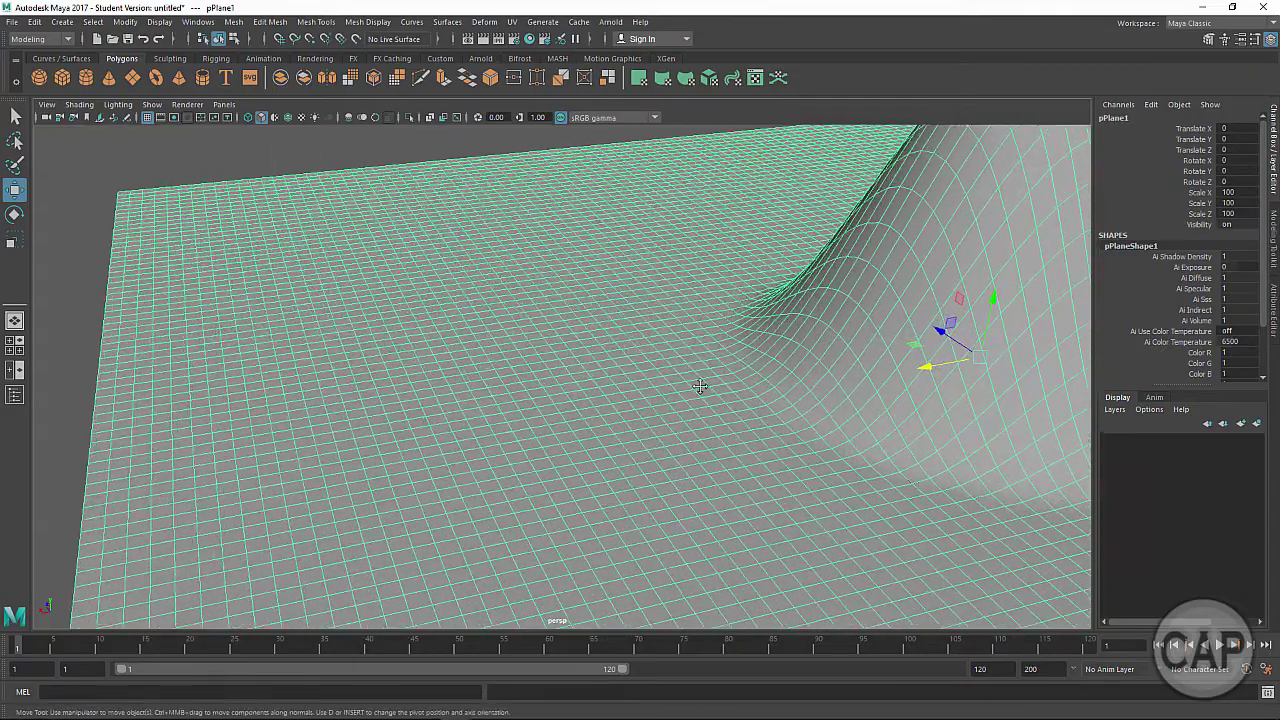
{"action": "scroll", "coordinate": [676, 406], "scroll_direction": "up", "scroll_amount": 2}
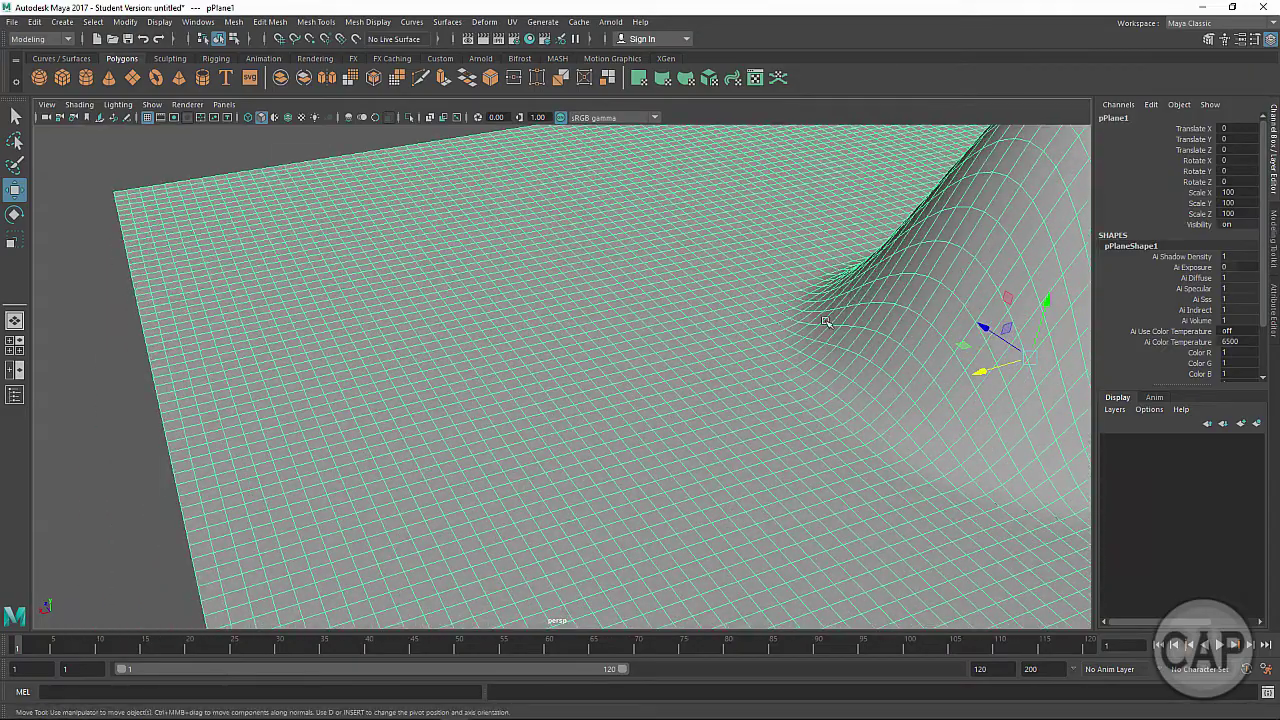
{"action": "scroll", "coordinate": [595, 375], "scroll_direction": "up", "scroll_amount": 1}
{"action": "scroll", "coordinate": [593, 372], "scroll_direction": "up", "scroll_amount": 1}
{"action": "scroll", "coordinate": [570, 364], "scroll_direction": "up", "scroll_amount": 1}
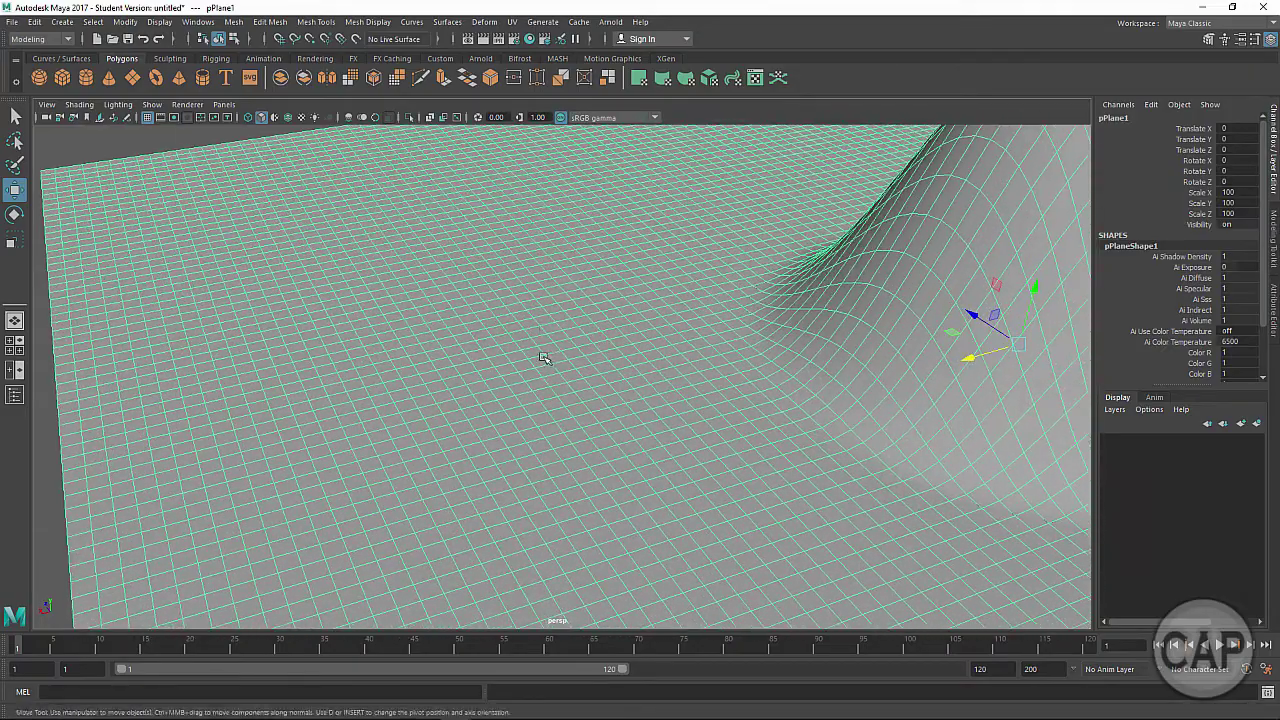
Step: Reopen the Move Tool's settings and expand the Soft Selection options
{"action": "double_click", "coordinate": [14, 189]}
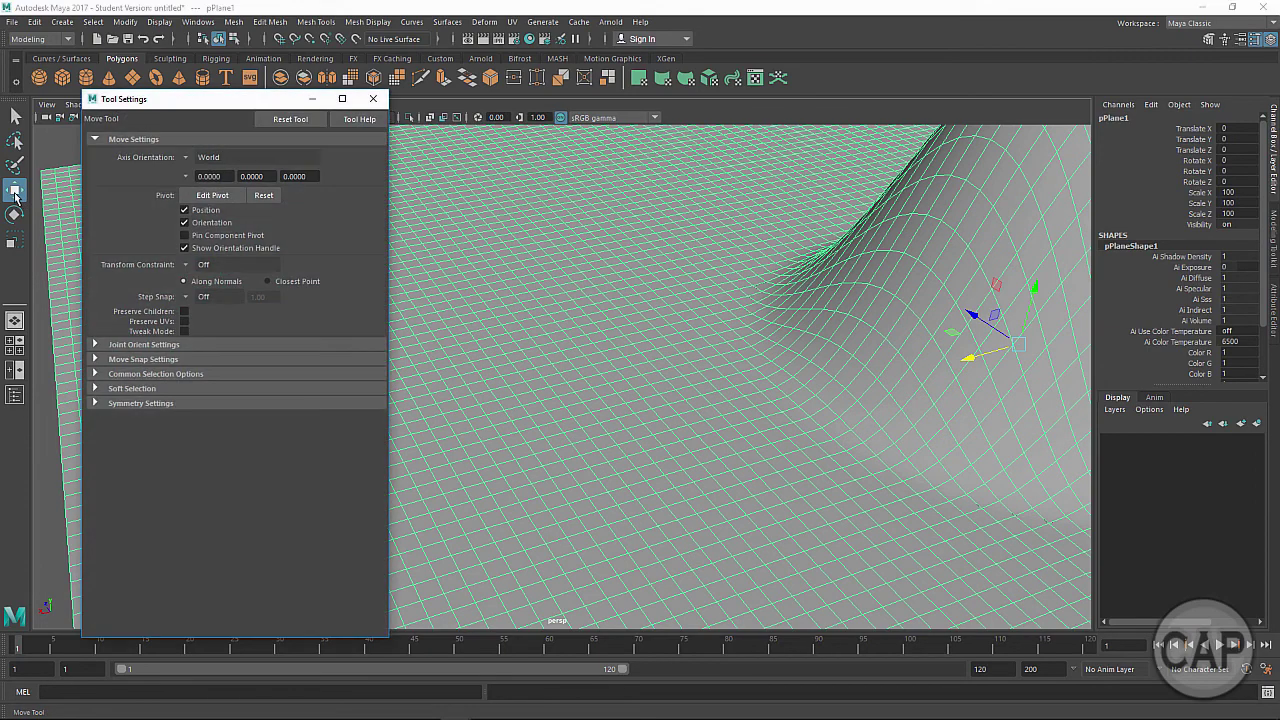
{"action": "left_click", "coordinate": [103, 389]}
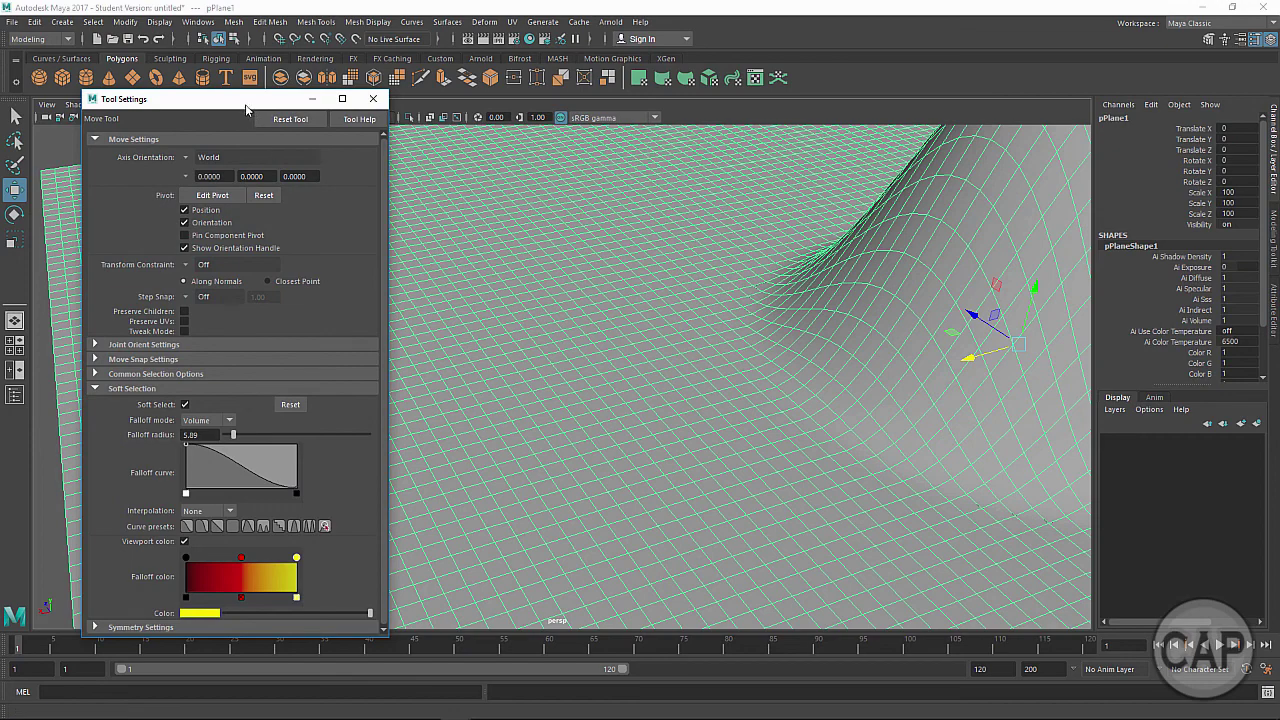
{"action": "left_click_drag", "start_coordinate": [246, 107], "coordinate": [211, 109]}
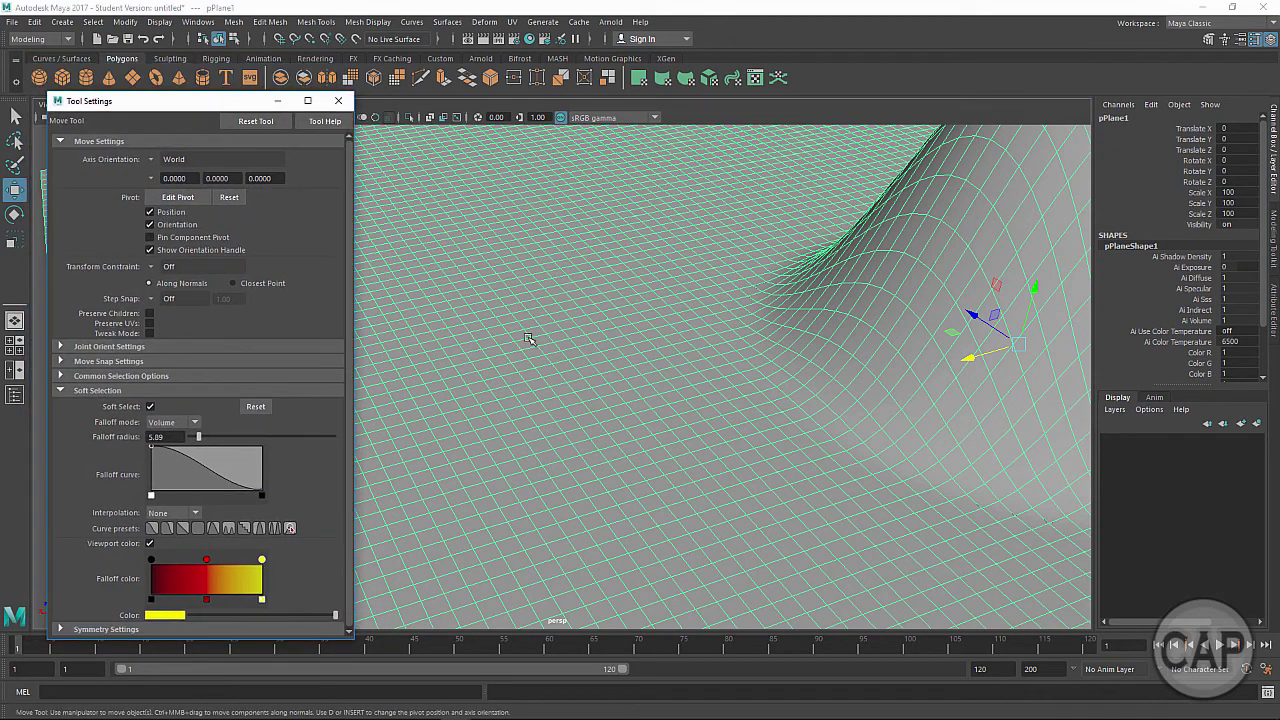
Step: Switch to vertex mode, select a vertex on the flat area beside the hill, and set the falloff radius to 5.16
{"action": "right_click_drag", "start_coordinate": [527, 338], "coordinate": [458, 322]}
{"action": "left_click", "coordinate": [471, 314]}
{"action": "left_click", "coordinate": [471, 314]}
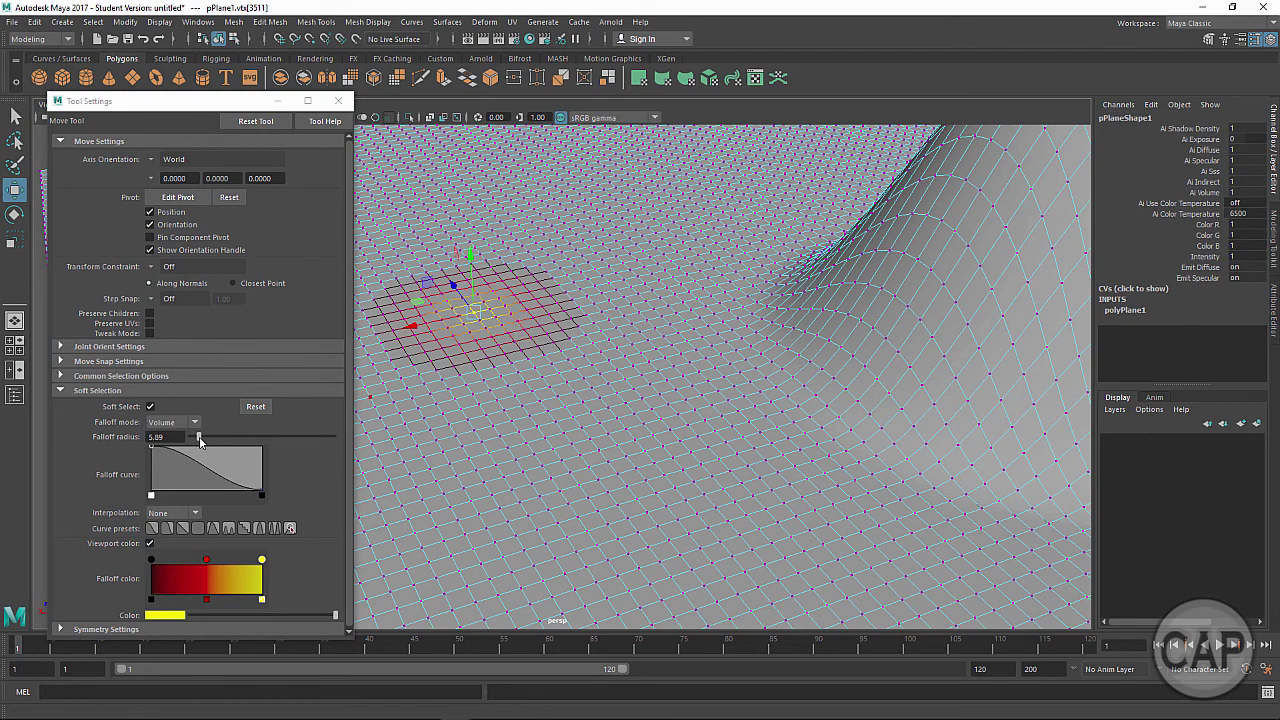
{"action": "mouse_move", "coordinate": [203, 438]}
{"action": "left_mouse_down"}
{"action": "mouse_move", "coordinate": [248, 438]}
{"action": "mouse_move", "coordinate": [198, 437]}
{"action": "left_mouse_up"}
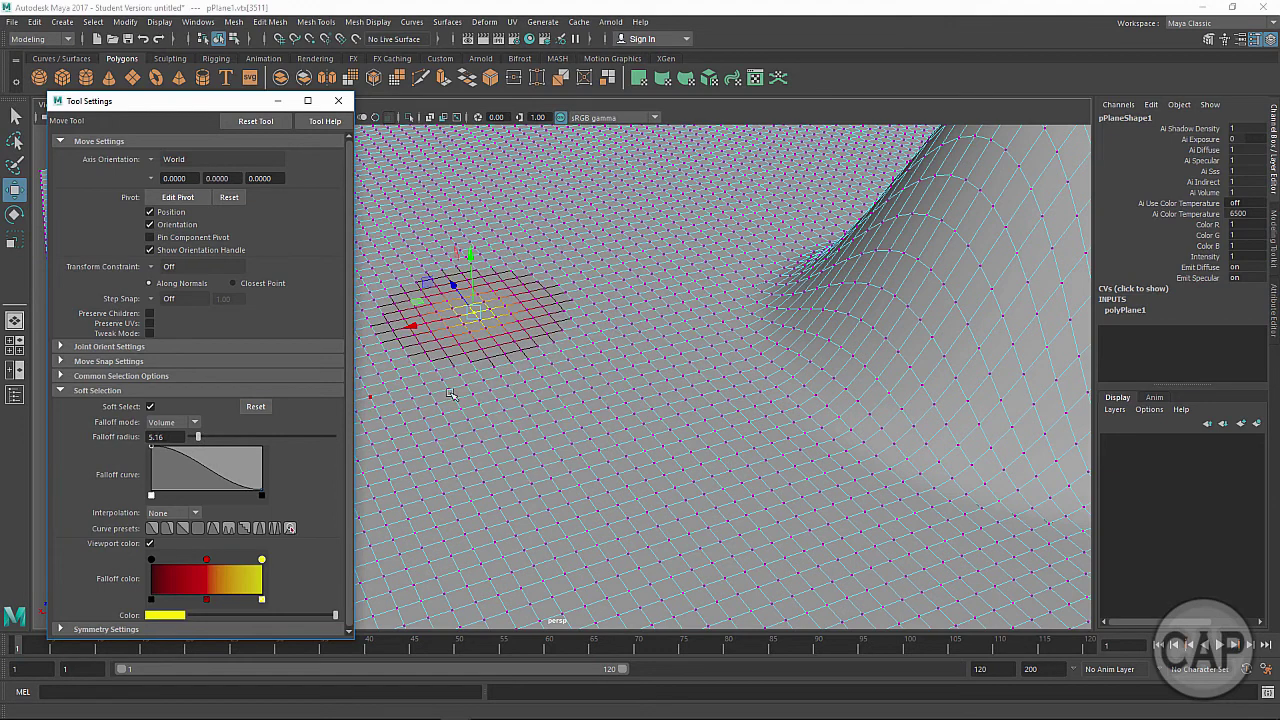
Step: Enlarge the soft-selection falloff radius interactively to about 30.33 and select a vertex on the flat area beside the hill
{"action": "left_click", "coordinate": [491, 311]}
{"action": "key", "text": "b"}
{"action": "left_click_drag", "start_coordinate": [473, 312], "coordinate": [876, 422]}
{"action": "left_click", "coordinate": [899, 414]}
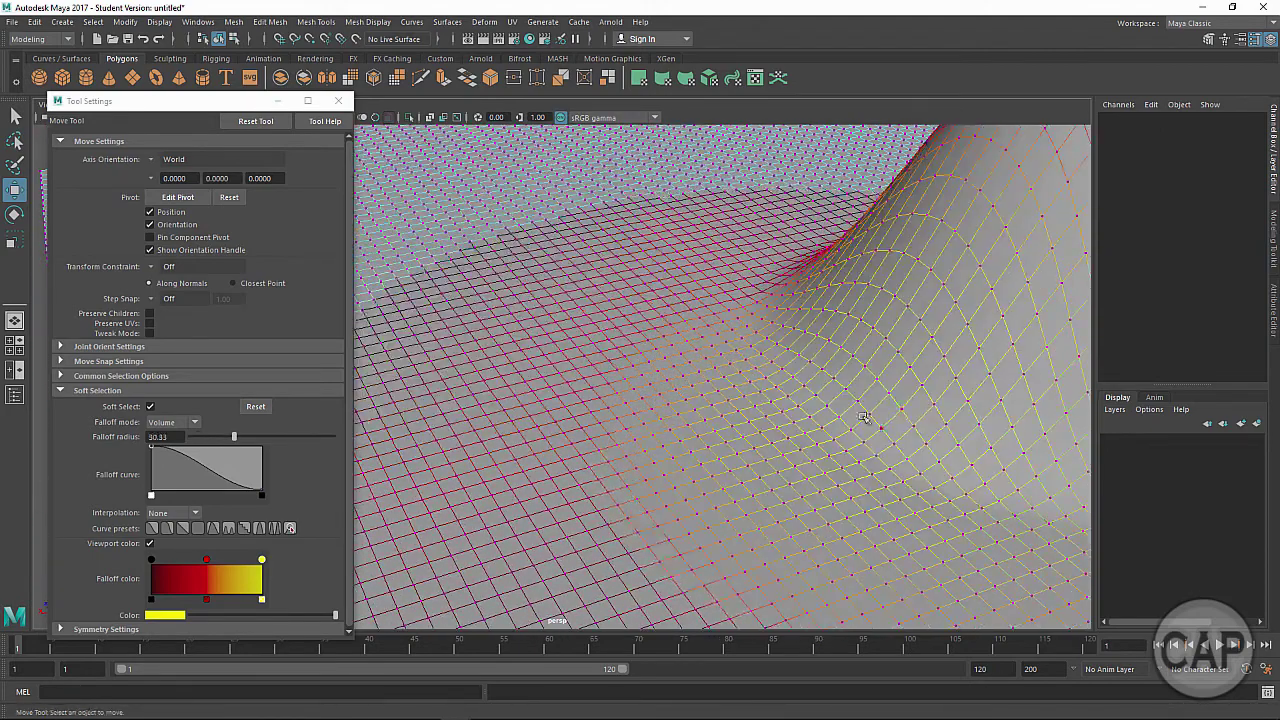
{"action": "left_click", "coordinate": [464, 316]}
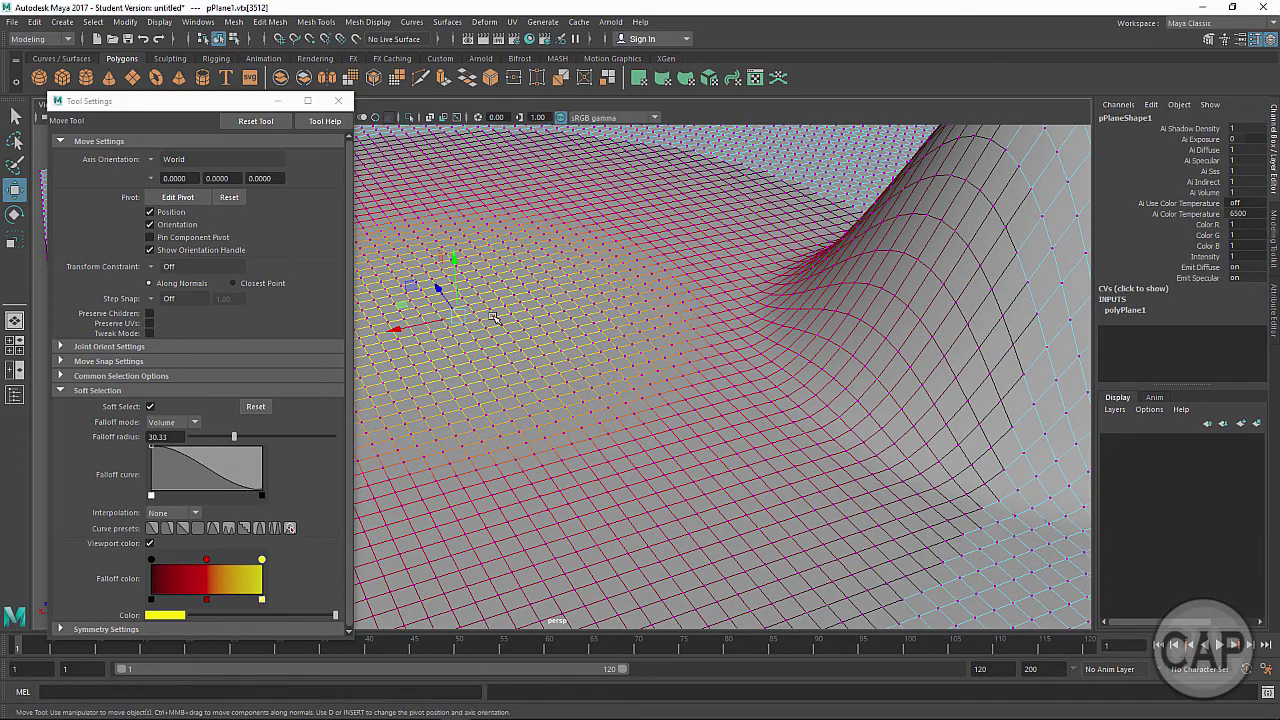
Step: Close the tool settings and raise the soft-selected vertex about 16.4 cm to form a second, broader hill
{"action": "left_click", "coordinate": [339, 101]}
{"action": "right_click_drag", "start_coordinate": [722, 421], "coordinate": [378, 385], "text": "alt"}
{"action": "left_click_drag", "start_coordinate": [518, 296], "coordinate": [518, 184]}
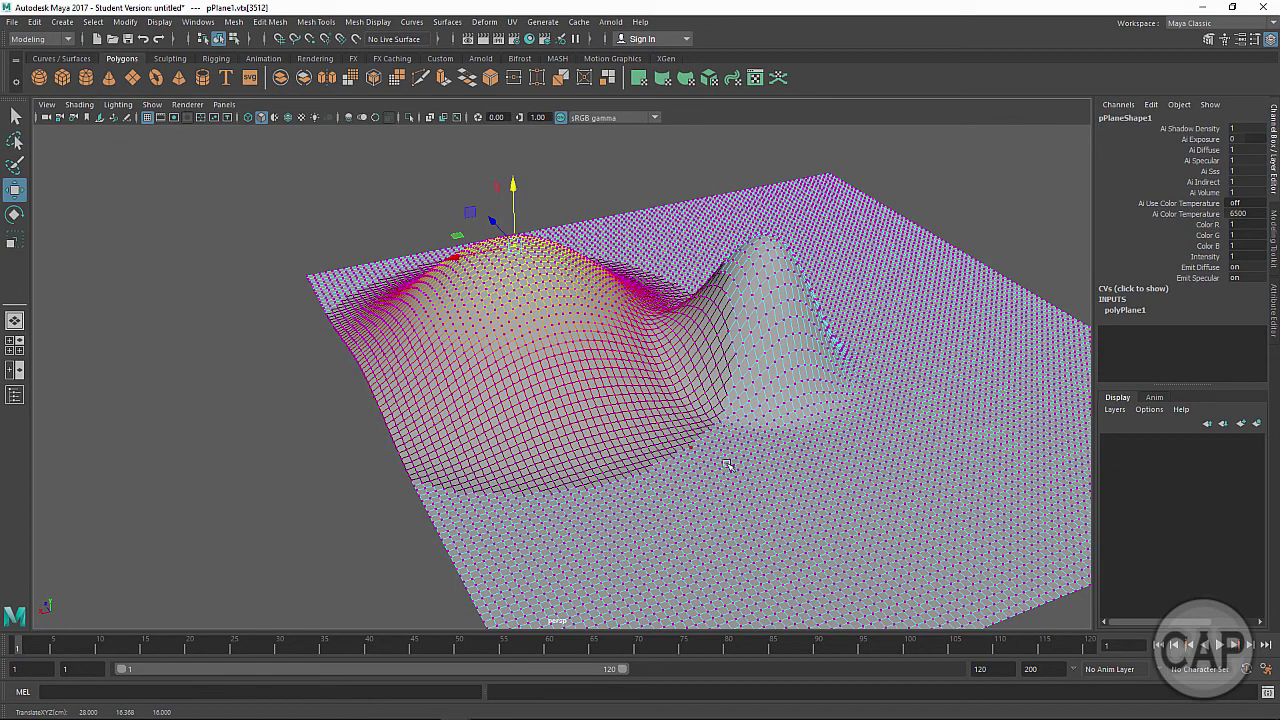
Step: Soft-select several separate vertices together on the flat area in front of the two hills
{"action": "left_click_drag", "start_coordinate": [728, 464], "coordinate": [497, 452], "text": "alt"}
{"action": "left_click", "coordinate": [595, 468]}
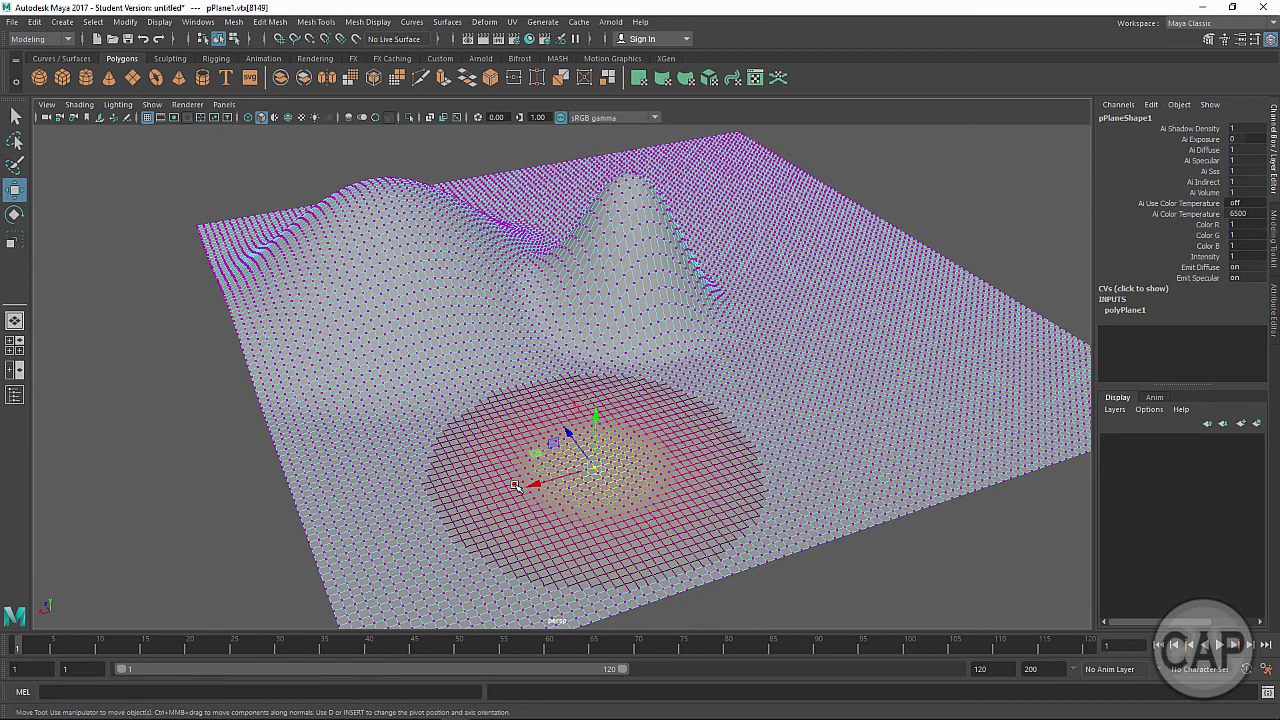
{"action": "left_click", "coordinate": [516, 486]}
{"action": "left_click", "coordinate": [517, 428]}
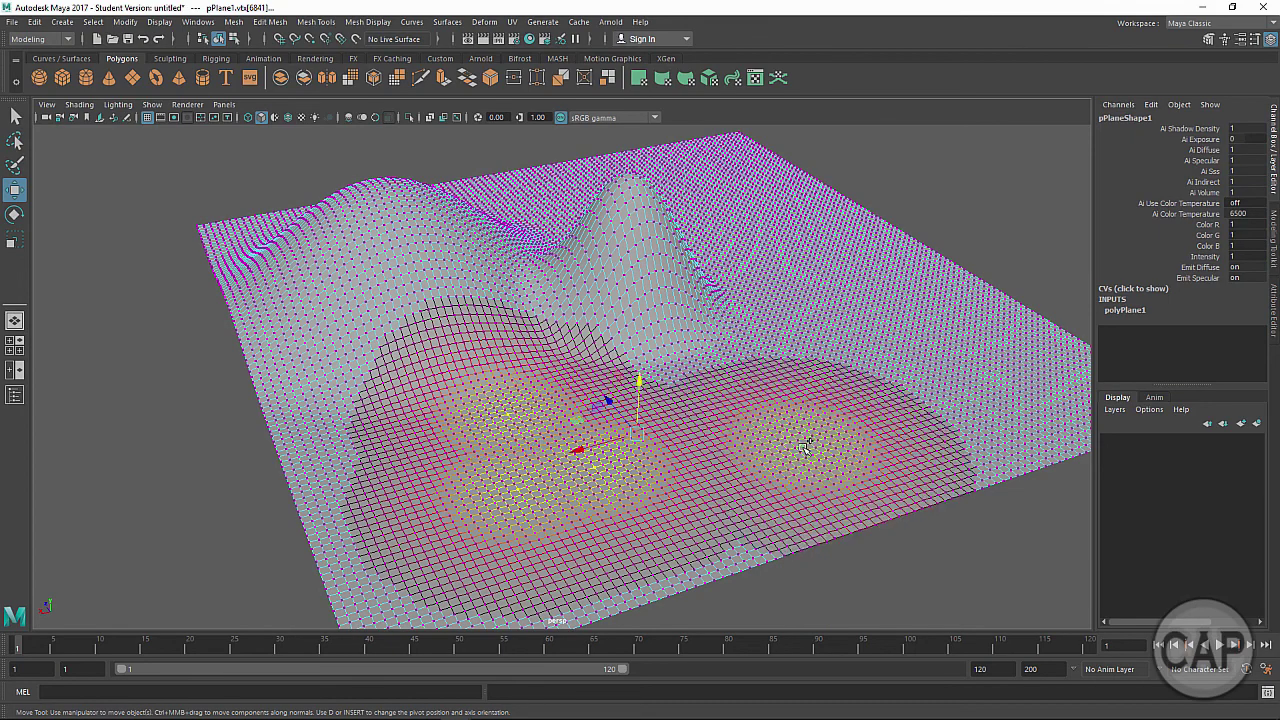
Step: Raise the soft-selected front vertices into low hills, and raise a vertex in the flat area between them and the tall hill
{"action": "left_click_drag", "start_coordinate": [641, 383], "coordinate": [638, 343]}
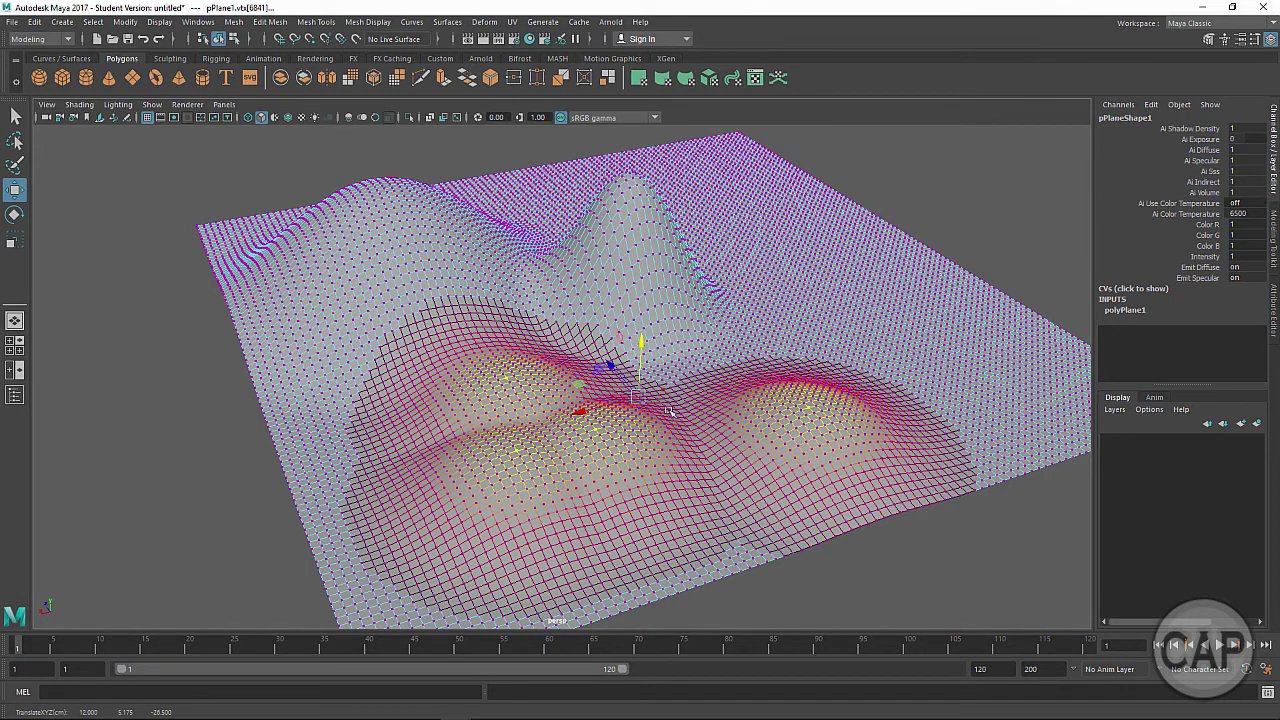
{"action": "left_click", "coordinate": [803, 352]}
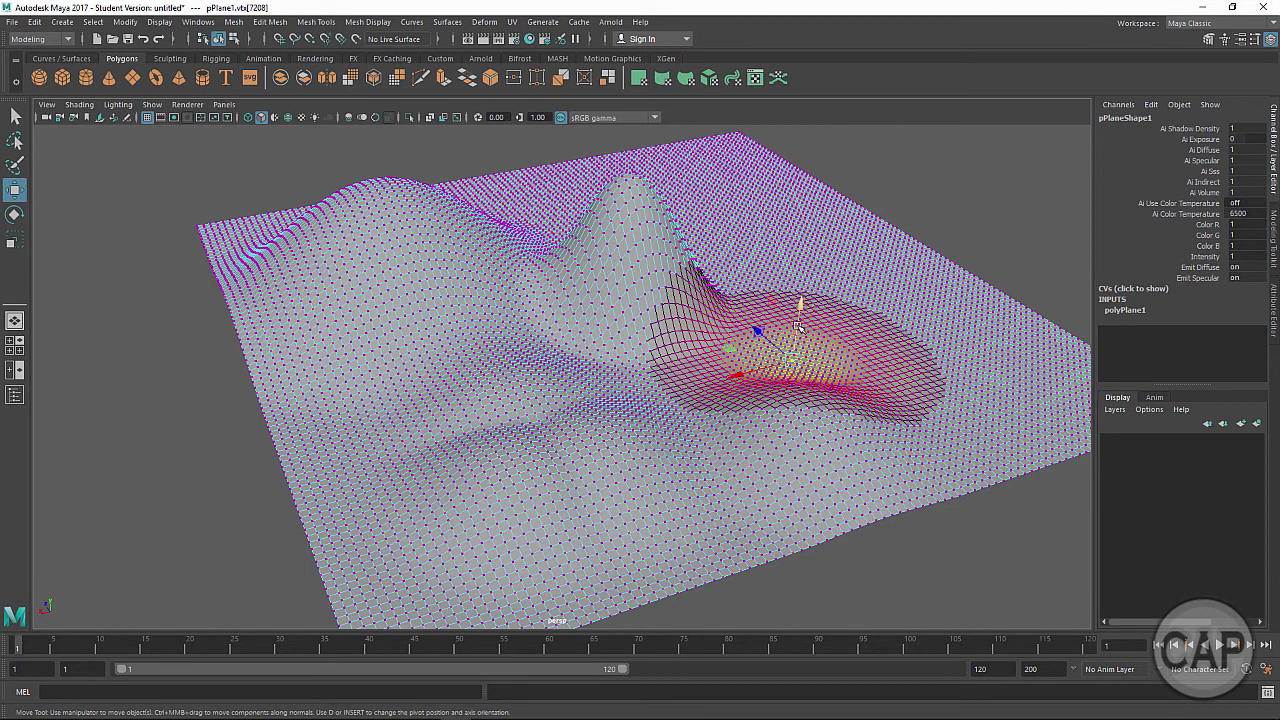
{"action": "left_click_drag", "start_coordinate": [798, 327], "coordinate": [800, 303]}
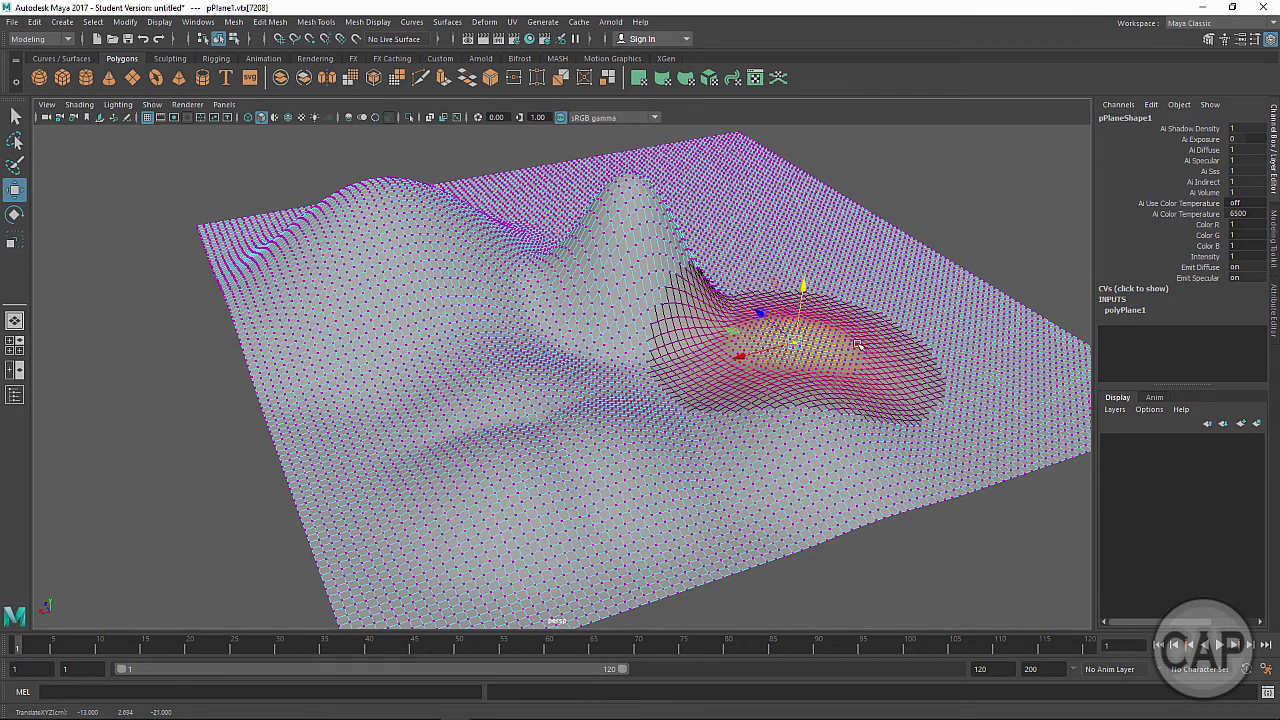
Step: Enlarge the soft-selection falloff slightly and raise the selected vertex beside the tall hill further into a rounded hill
{"action": "key", "text": "b"}
{"action": "left_click_drag", "start_coordinate": [854, 345], "coordinate": [878, 345]}
{"action": "left_click_drag", "start_coordinate": [803, 287], "coordinate": [810, 232]}
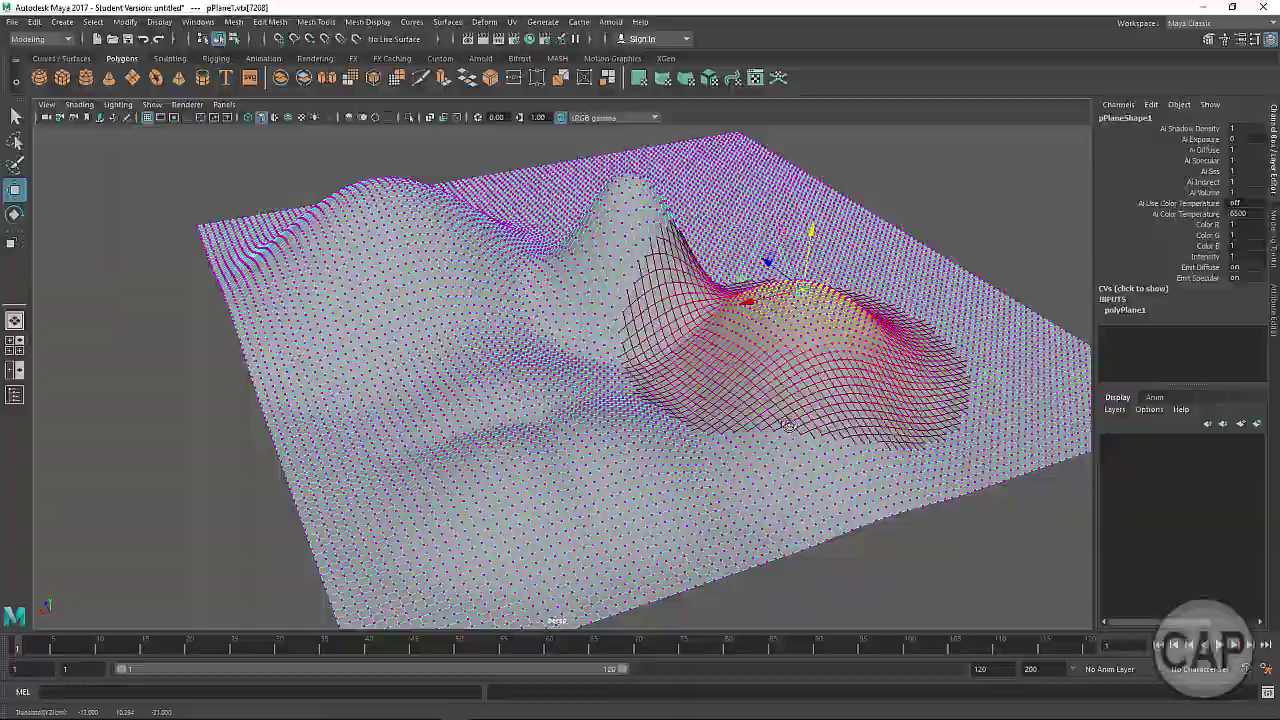
Step: Return to object mode and examine the sculpted terrain from several angles
{"action": "left_click_drag", "start_coordinate": [812, 390], "coordinate": [451, 437], "text": "alt"}
{"action": "right_click_drag", "start_coordinate": [451, 437], "coordinate": [680, 460], "text": "alt"}
{"action": "left_click_drag", "start_coordinate": [680, 460], "coordinate": [677, 337], "text": "alt"}
{"action": "right_click_drag", "start_coordinate": [677, 337], "coordinate": [737, 300]}
{"action": "left_click_drag", "start_coordinate": [737, 300], "coordinate": [651, 457], "text": "alt"}
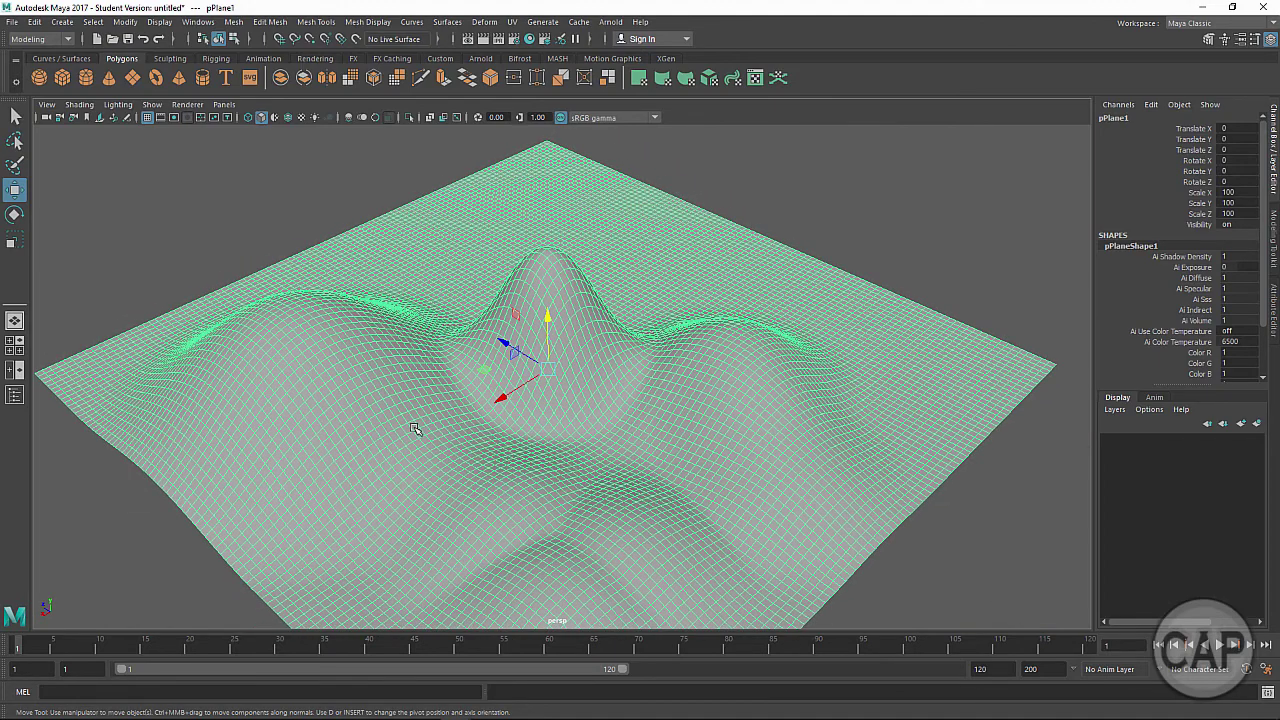
Step: Switch to vertex mode and select a block of vertices on the tall hill's front slope
{"action": "right_click_drag", "start_coordinate": [416, 428], "coordinate": [806, 477]}
{"action": "right_click_drag", "start_coordinate": [723, 322], "coordinate": [668, 324]}
{"action": "left_click_drag", "start_coordinate": [671, 454], "coordinate": [670, 452]}
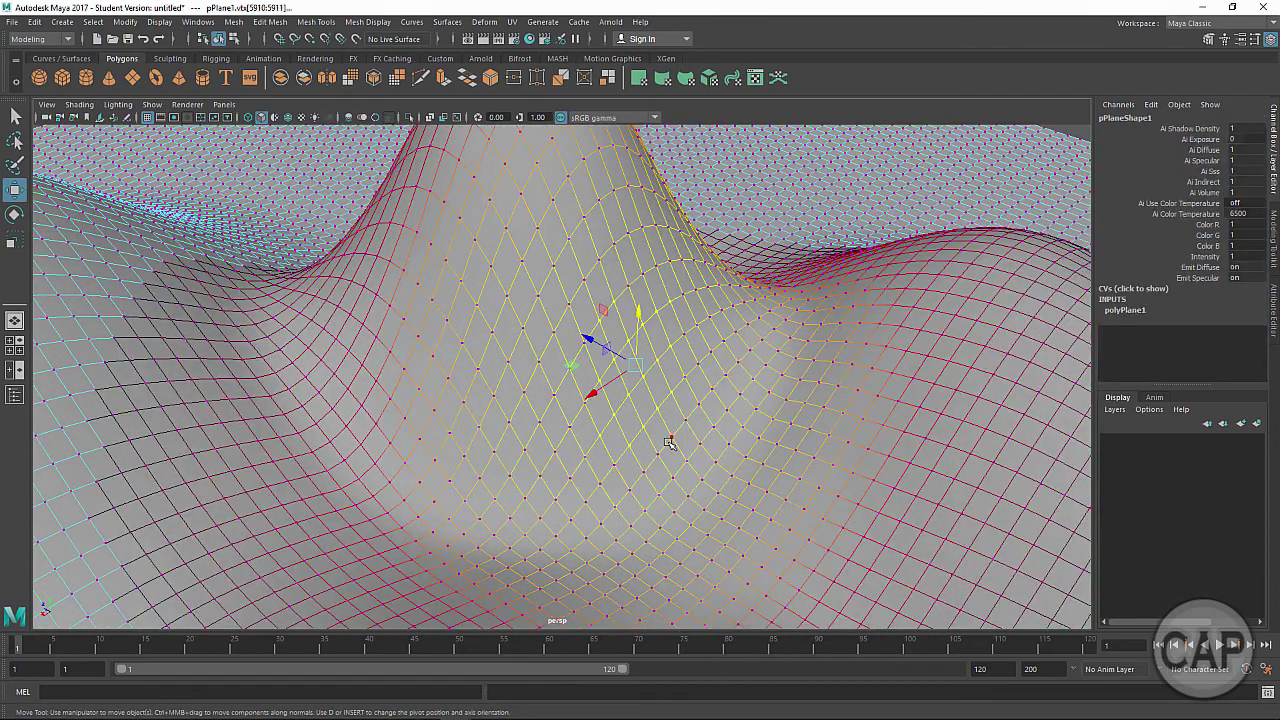
Step: Toggle soft selection, leave it off, and select another block of vertices on the tall hill's front slope
{"action": "key", "text": "b"}
{"action": "key", "text": "b"}
{"action": "key", "text": "b"}
{"action": "key", "text": "b"}
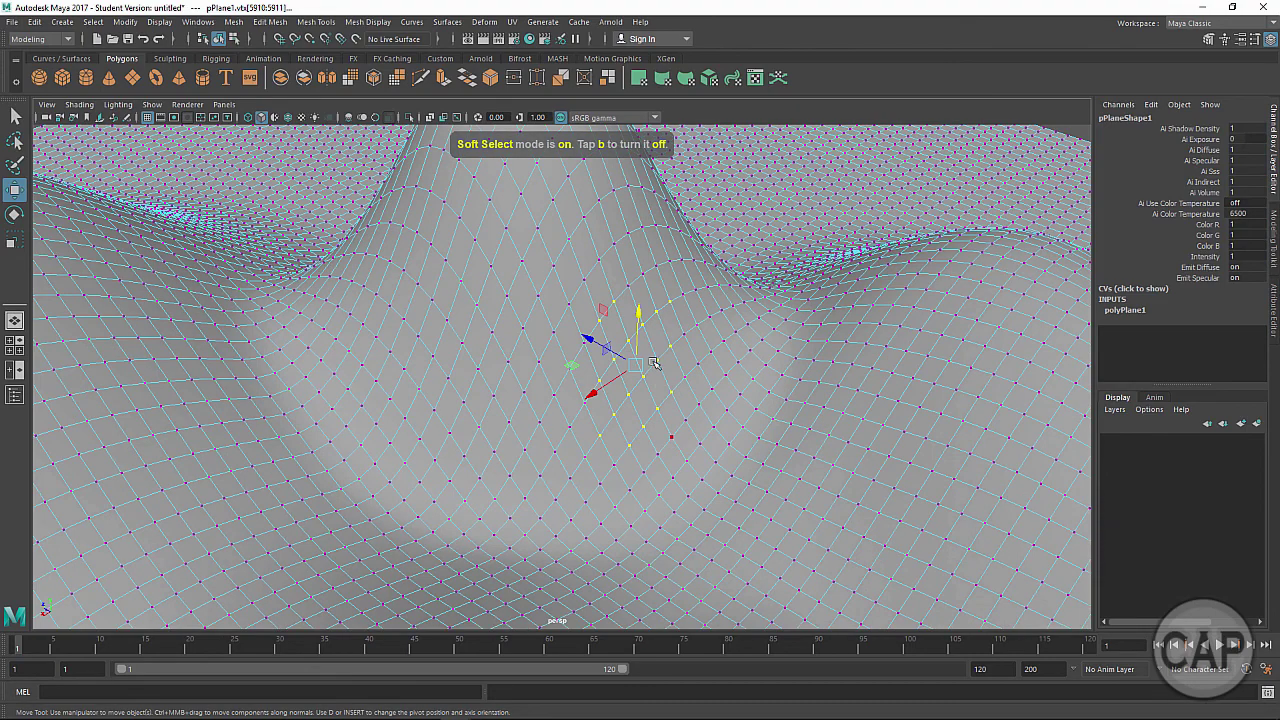
{"action": "left_click_drag", "start_coordinate": [488, 257], "coordinate": [657, 422]}
{"action": "left_click_drag", "start_coordinate": [600, 465], "coordinate": [645, 403], "text": "alt"}
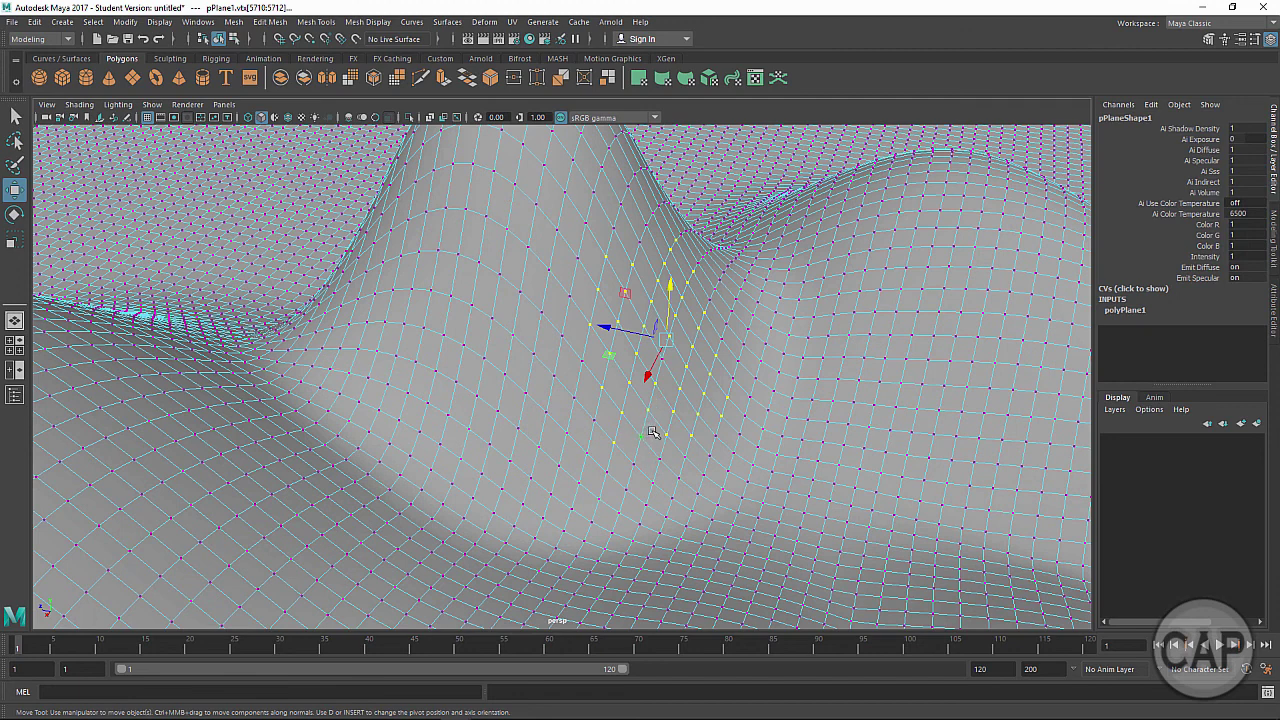
Step: Add individual vertices below the selected block to the selection and remove them again
{"action": "left_click", "coordinate": [660, 459], "text": "shift"}
{"action": "left_click", "coordinate": [655, 479], "text": "shift"}
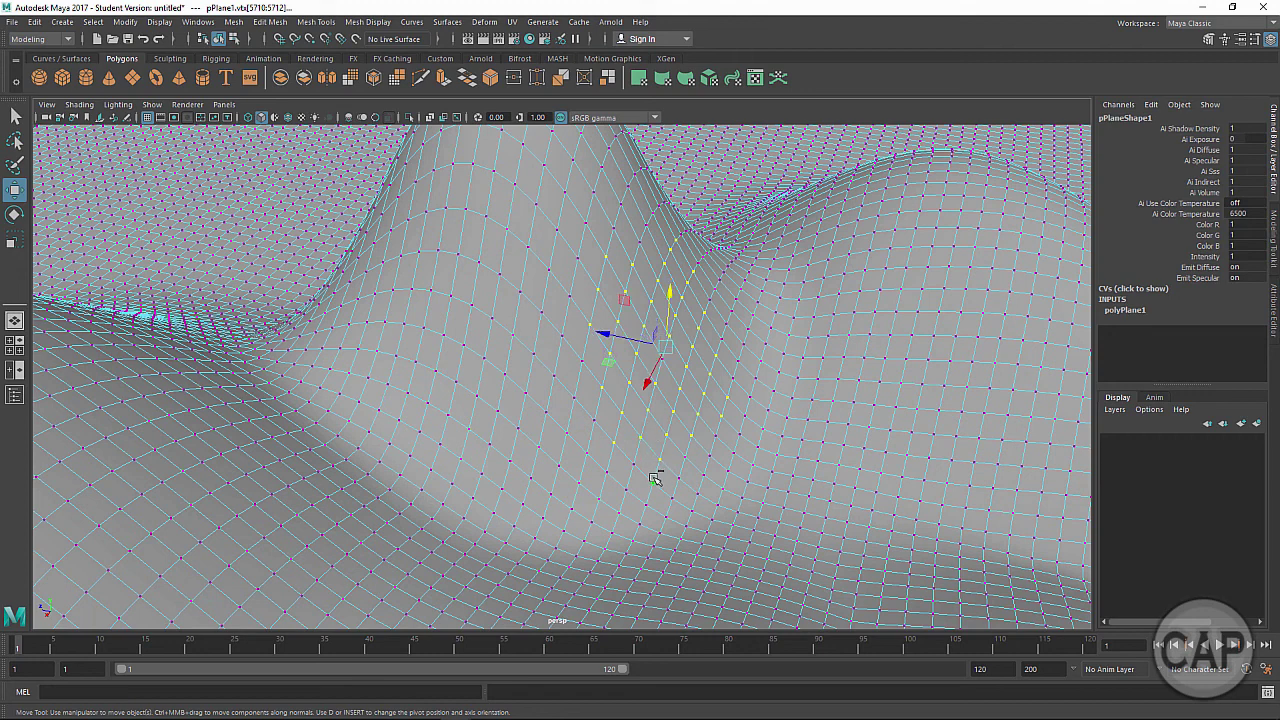
{"action": "middle_click_drag", "start_coordinate": [655, 480], "coordinate": [664, 457]}
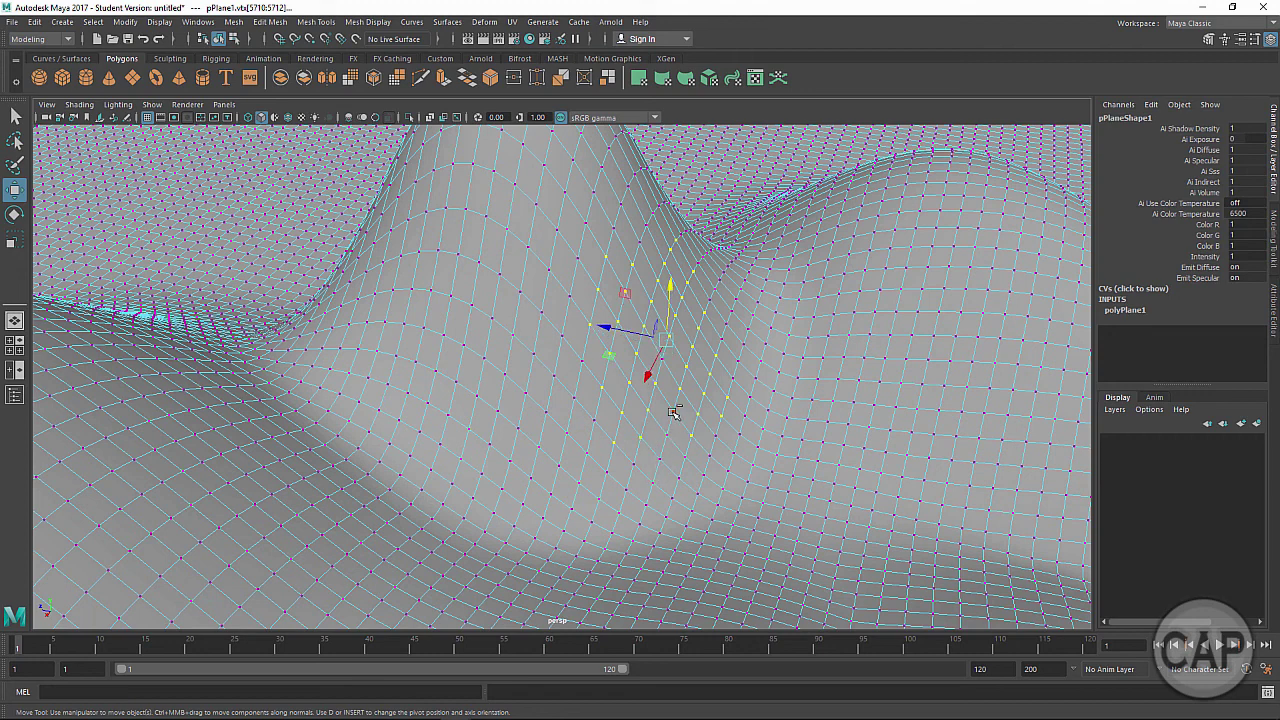
{"action": "middle_click_drag", "start_coordinate": [711, 420], "coordinate": [715, 388]}
Step: Turn soft selection back on, widen its falloff to reach the neighbouring hills, and raise the tall hill's selected vertices
{"action": "right_click_drag", "start_coordinate": [790, 400], "coordinate": [640, 388], "text": "alt"}
{"action": "left_click_drag", "start_coordinate": [640, 388], "coordinate": [553, 350], "text": "alt"}
{"action": "right_click_drag", "start_coordinate": [624, 398], "coordinate": [598, 376], "text": "alt"}
{"action": "key", "text": "b"}
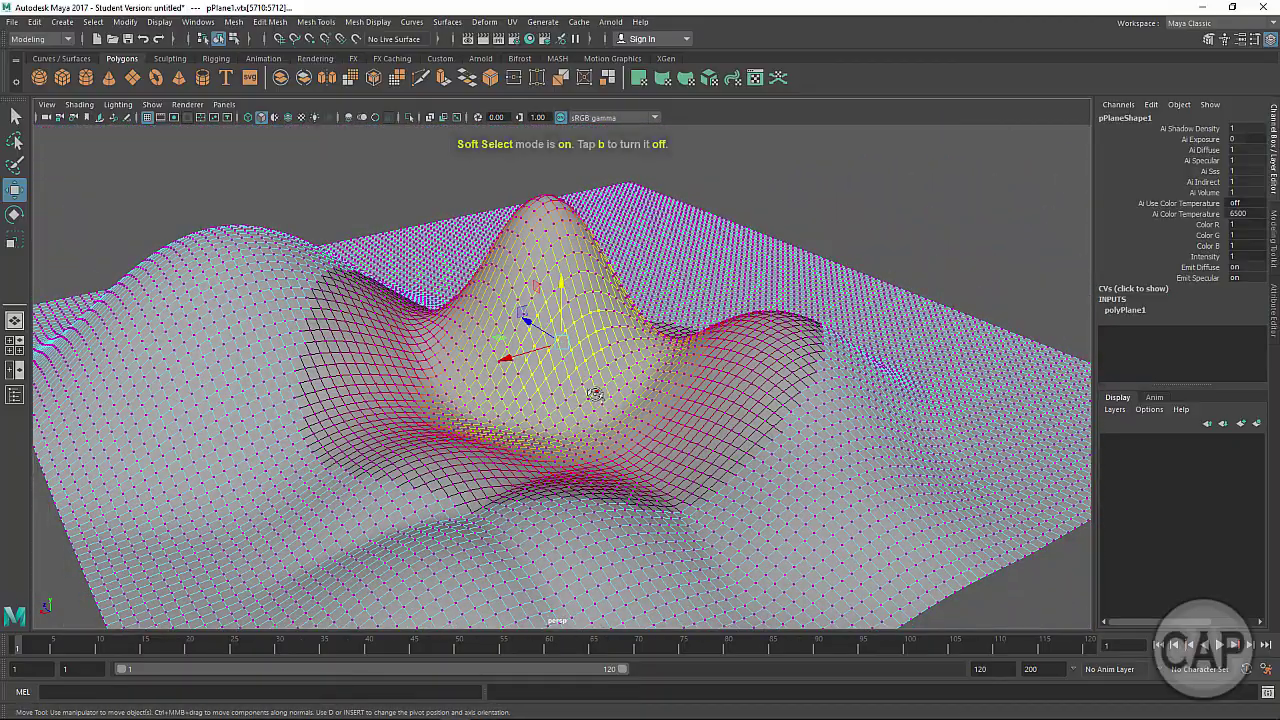
{"action": "left_click_drag", "start_coordinate": [596, 393], "coordinate": [701, 418], "text": "alt"}
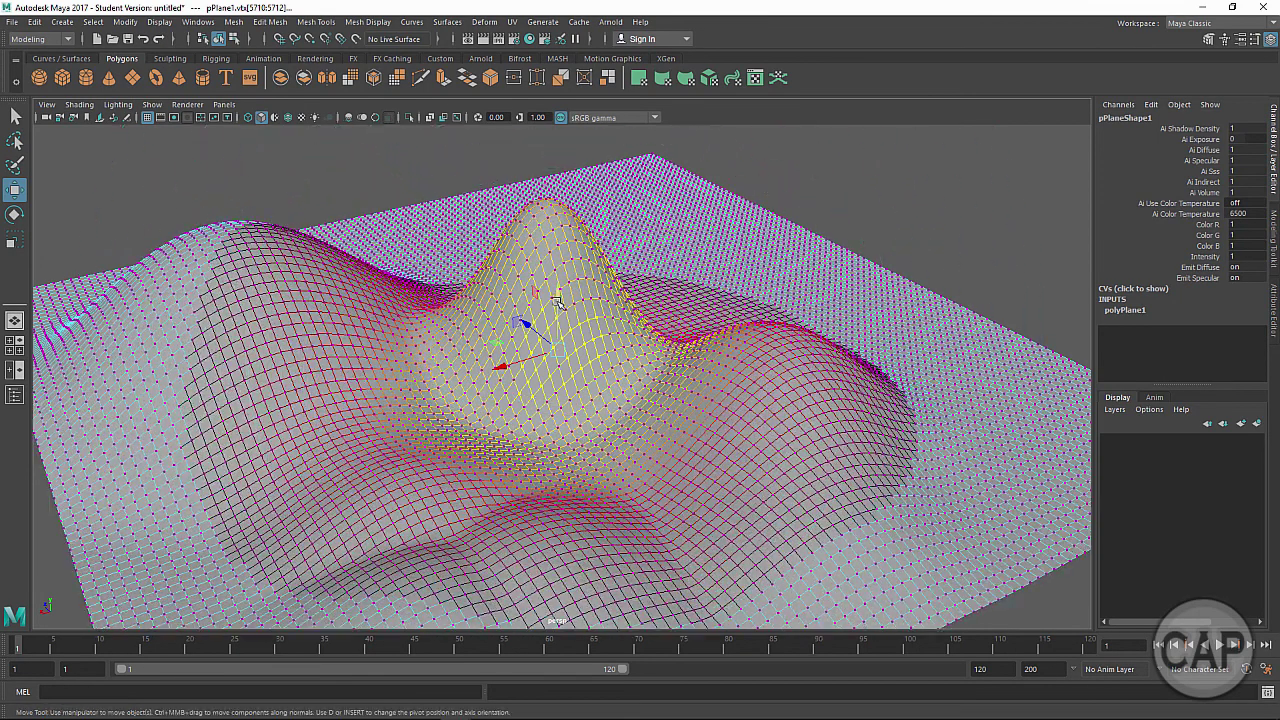
{"action": "left_click_drag", "start_coordinate": [557, 302], "coordinate": [566, 200]}
Step: Switch the plane back to object mode and view the whole hilly terrain
{"action": "right_click_drag", "start_coordinate": [707, 366], "coordinate": [500, 347], "text": "alt"}
{"action": "left_click_drag", "start_coordinate": [500, 347], "coordinate": [538, 372], "text": "alt"}
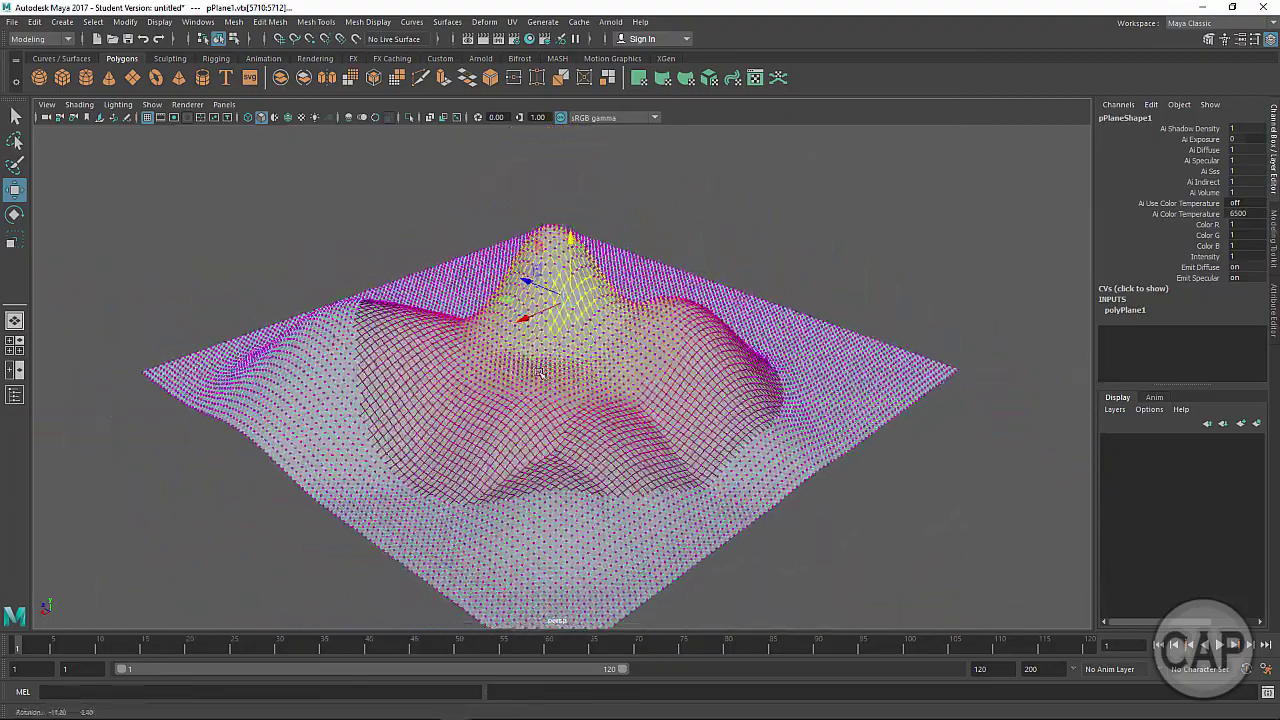
{"action": "right_click_drag", "start_coordinate": [538, 372], "coordinate": [570, 305]}
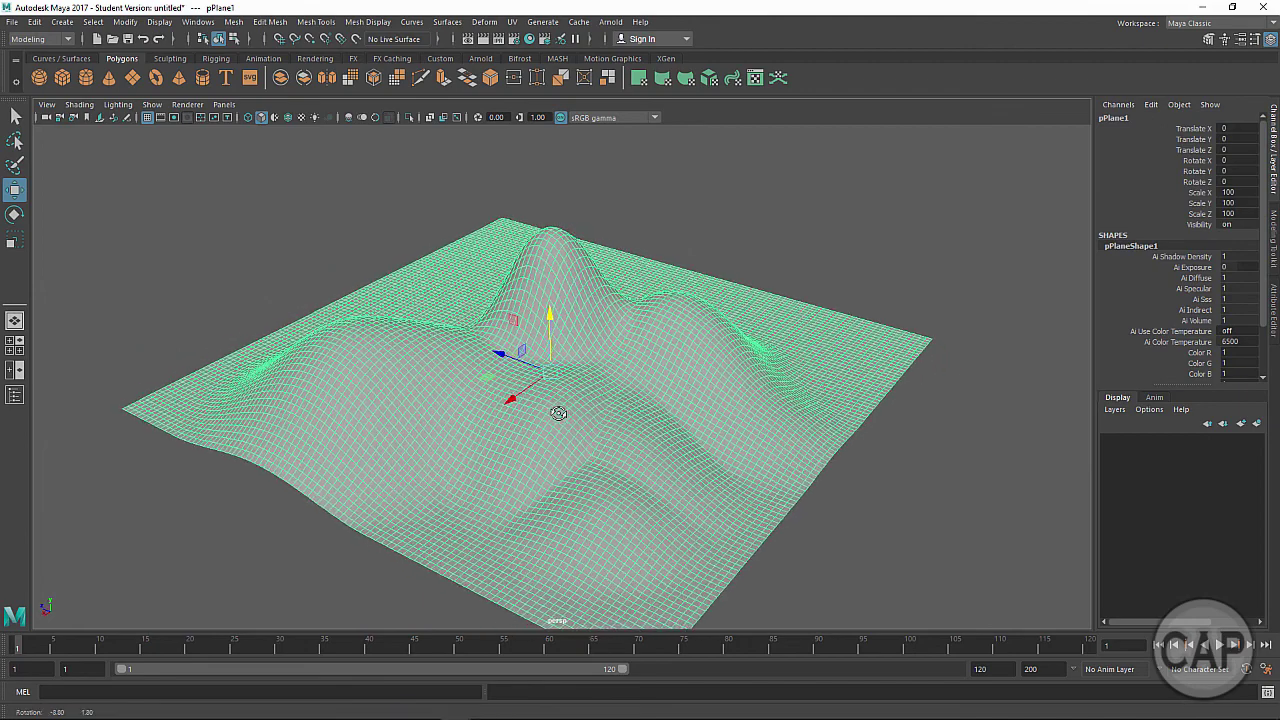
{"action": "left_click_drag", "start_coordinate": [558, 413], "coordinate": [571, 452], "text": "alt"}
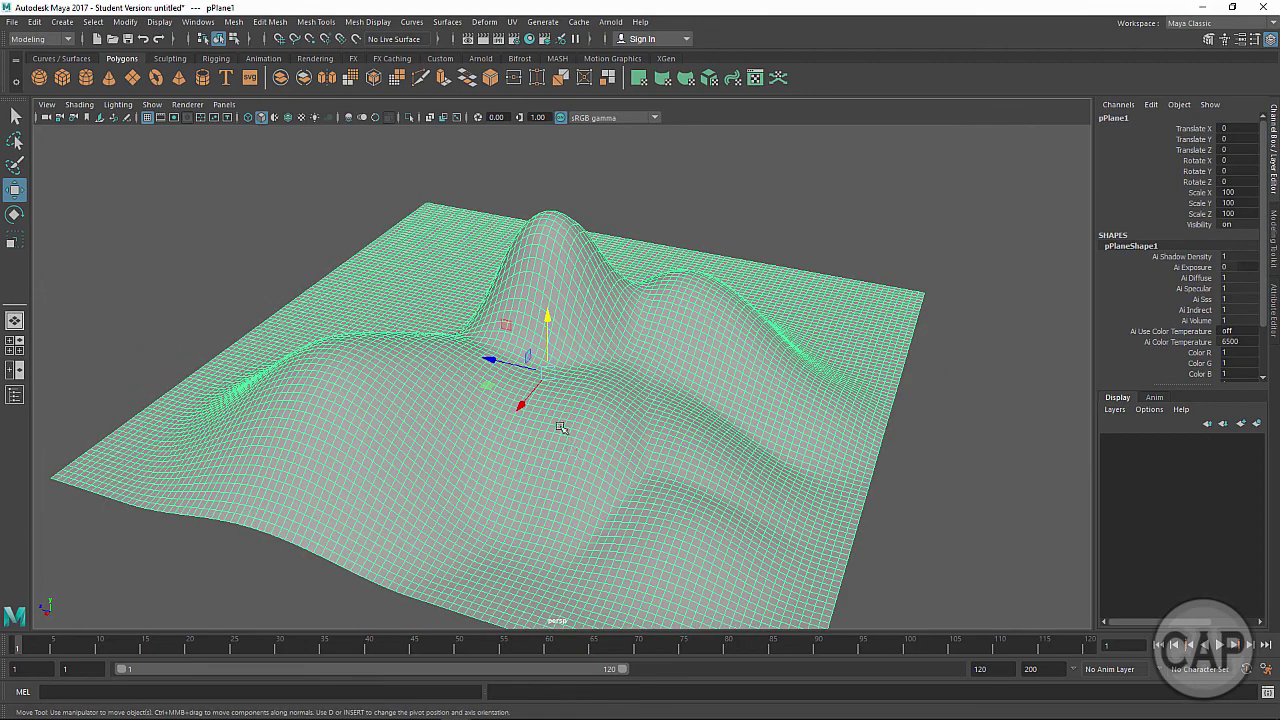